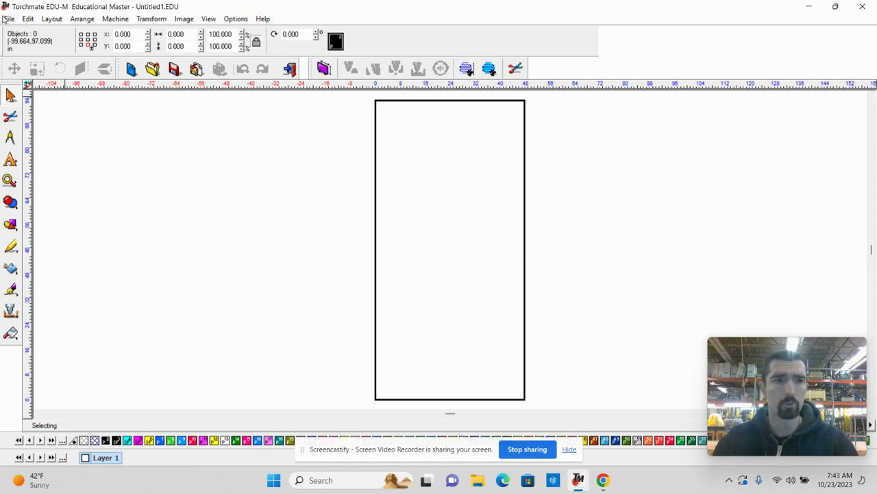
Open the File menu on the blank Untitled1.EDU drawing
click(8, 18)
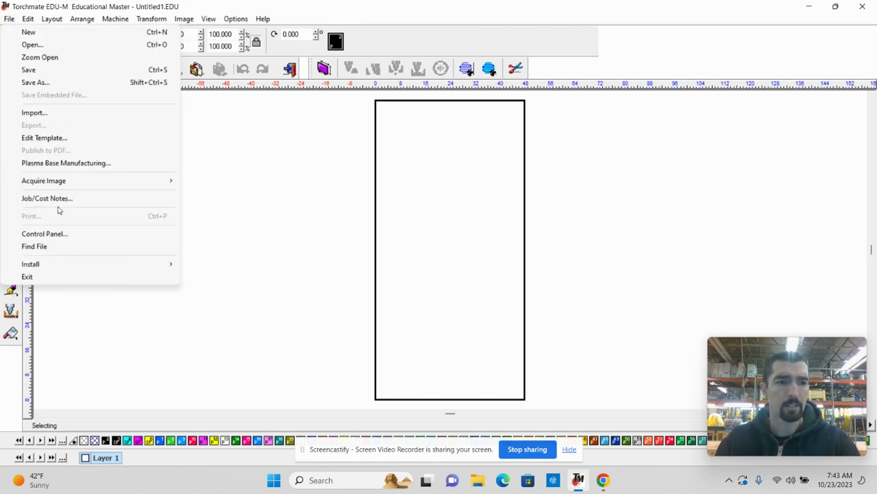
Open T light holder.EDU from the Pink (E:) drive, filtered to Educational Drawing (*.edu) files
click(21, 46)
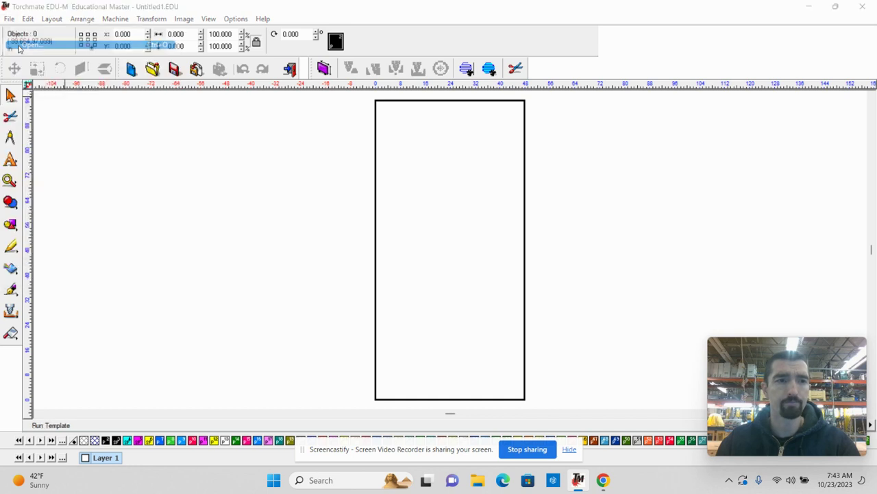
click(461, 286)
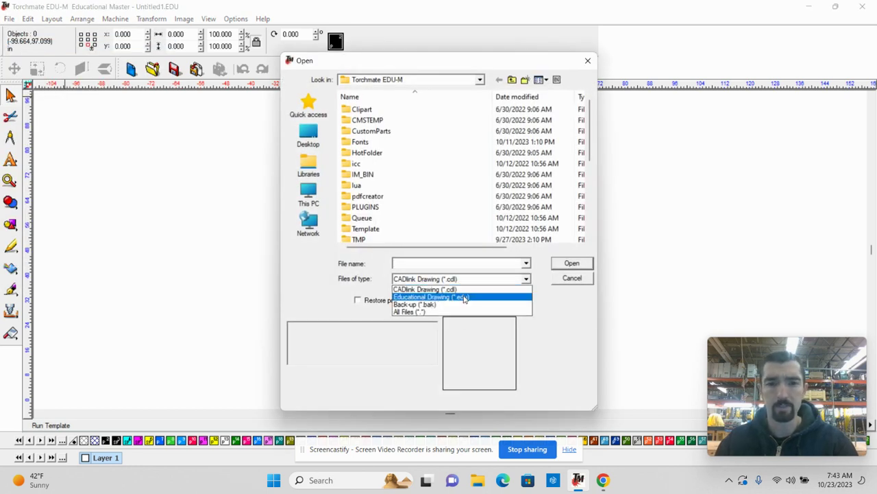
click(463, 295)
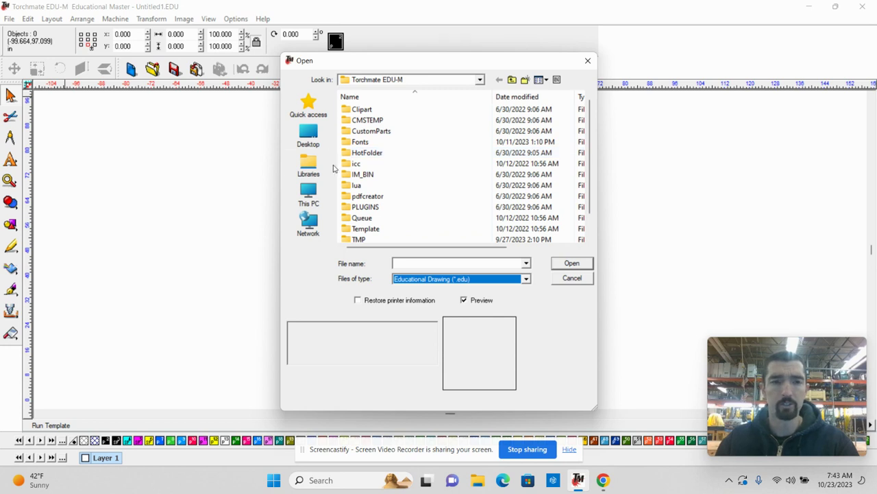
click(309, 195)
scroll(382, 186, down, 4)
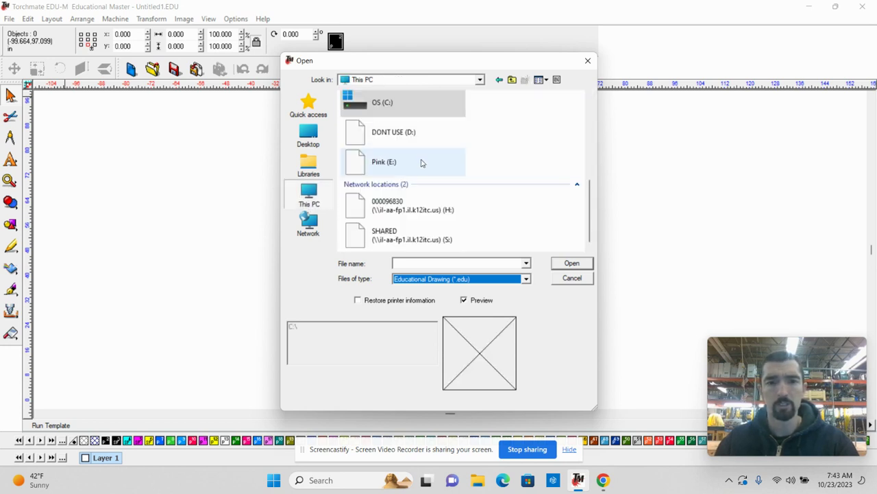
click(411, 167)
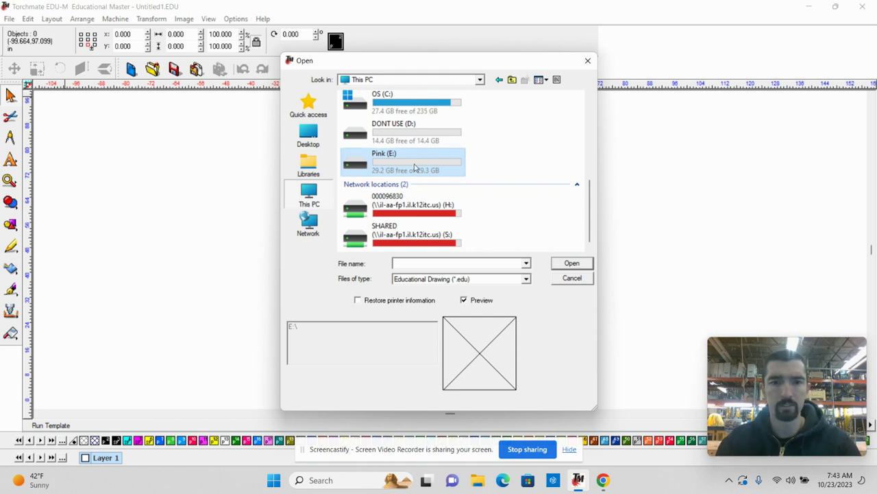
double_click(414, 166)
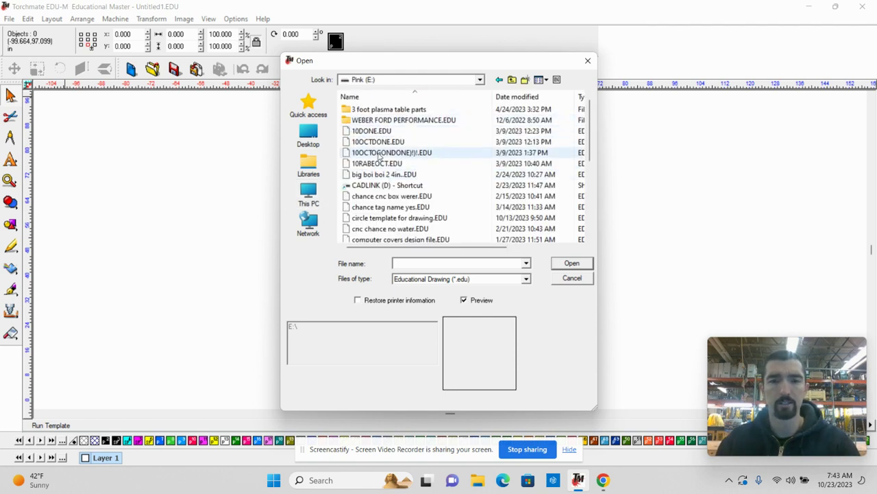
scroll(454, 182, down, 6)
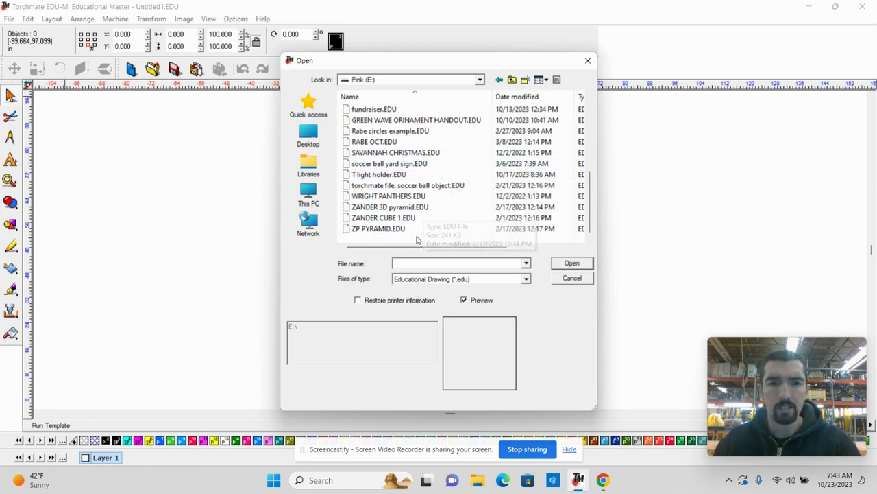
click(361, 175)
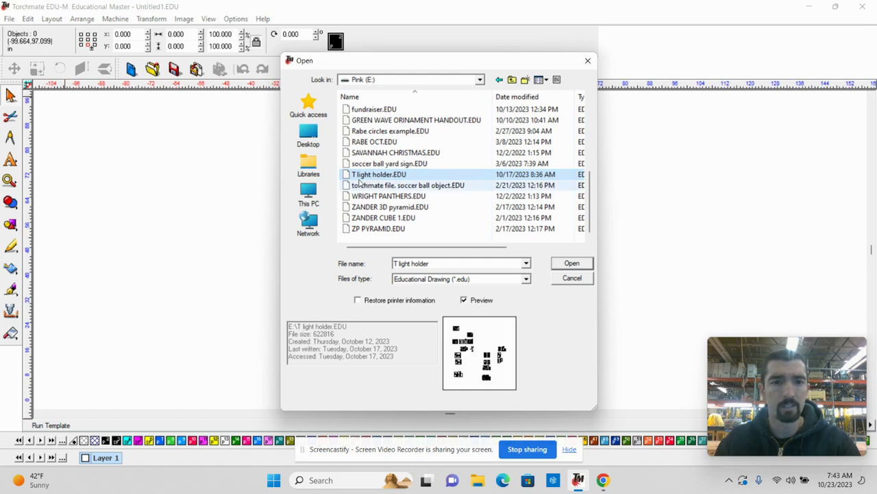
double_click(360, 175)
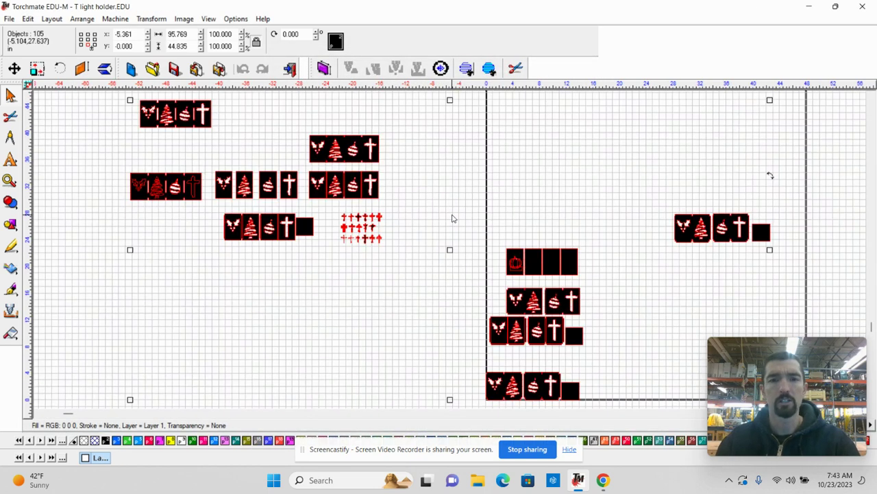
Zoom around the drawing and marquee-select the panel copies left of the page to inspect them
scroll(451, 219, down, 2)
scroll(457, 257, up, 4)
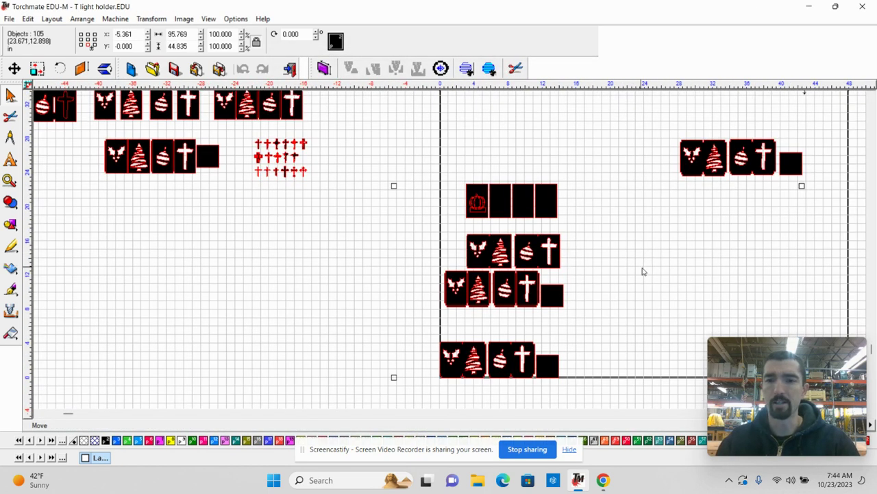
click(643, 272)
scroll(448, 250, down, 2)
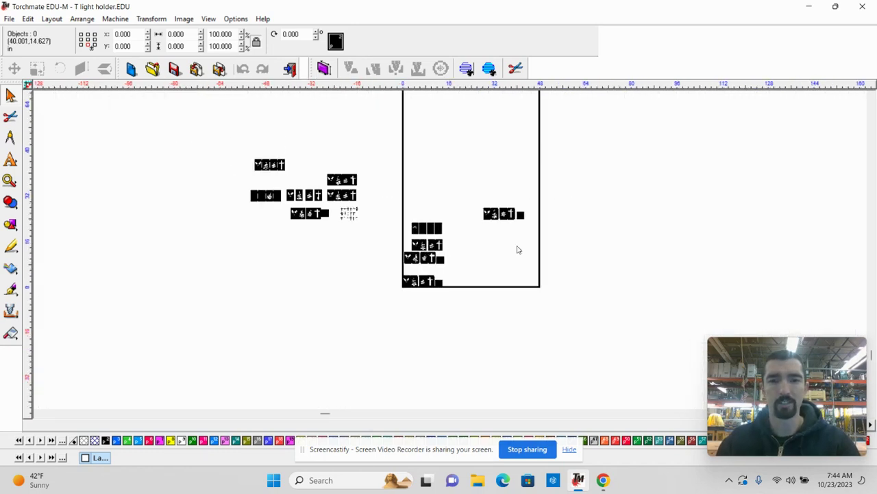
scroll(451, 254, up, 2)
scroll(451, 251, up, 2)
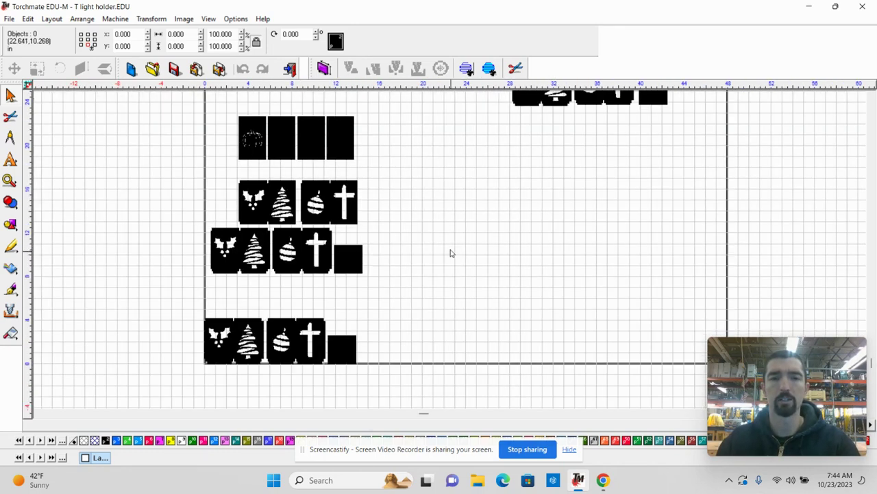
scroll(450, 251, down, 2)
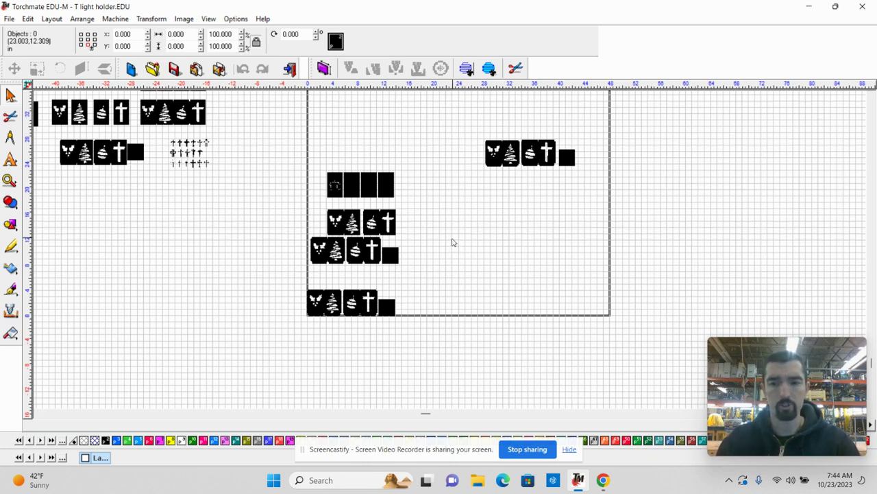
scroll(450, 252, up, 2)
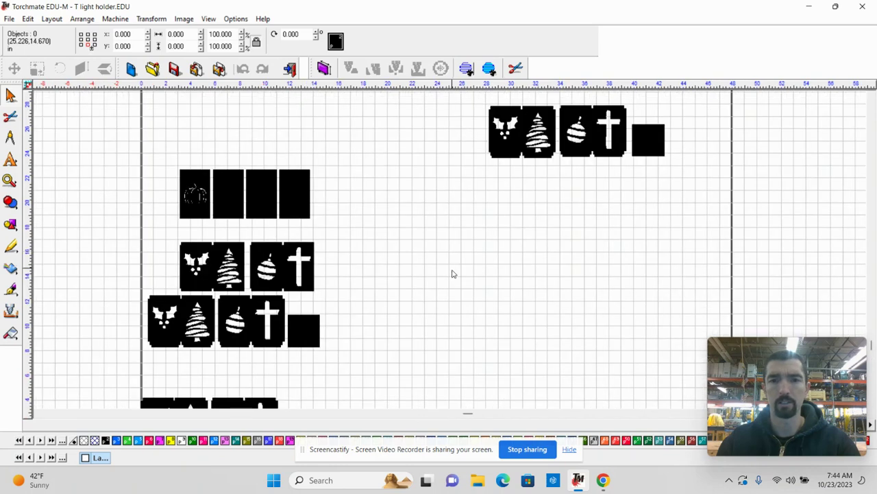
scroll(435, 222, down, 3)
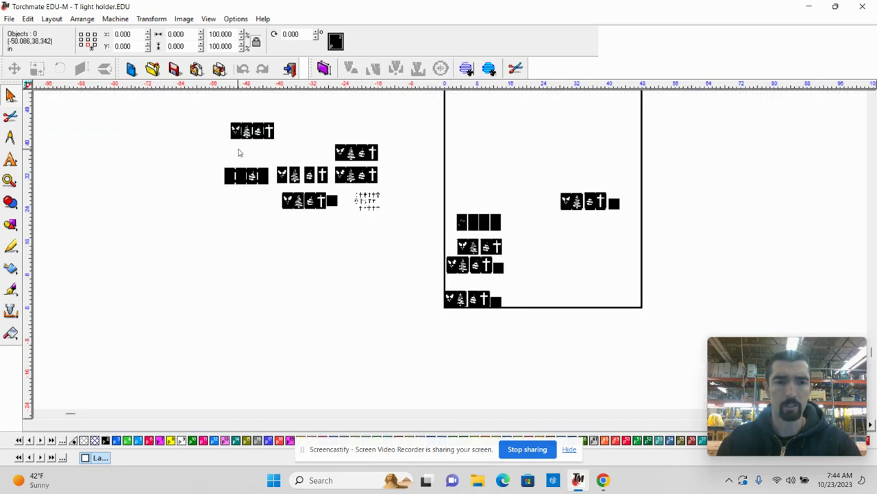
drag(212, 107, 407, 253)
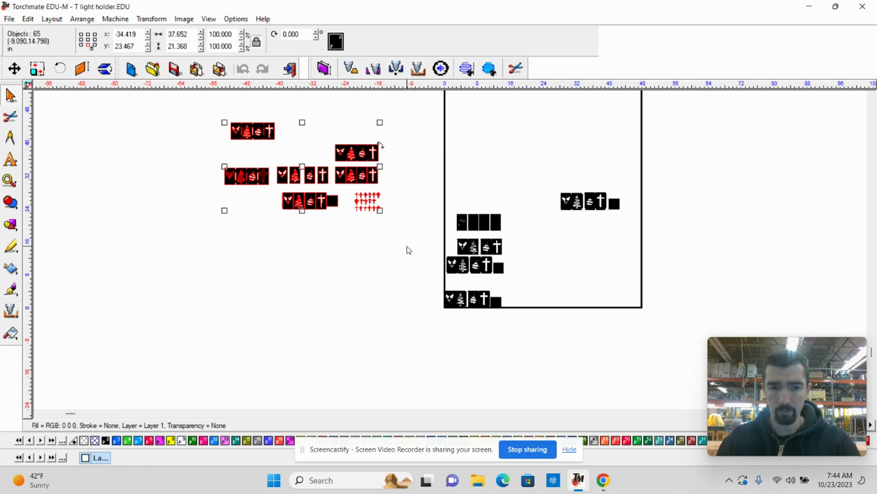
click(412, 238)
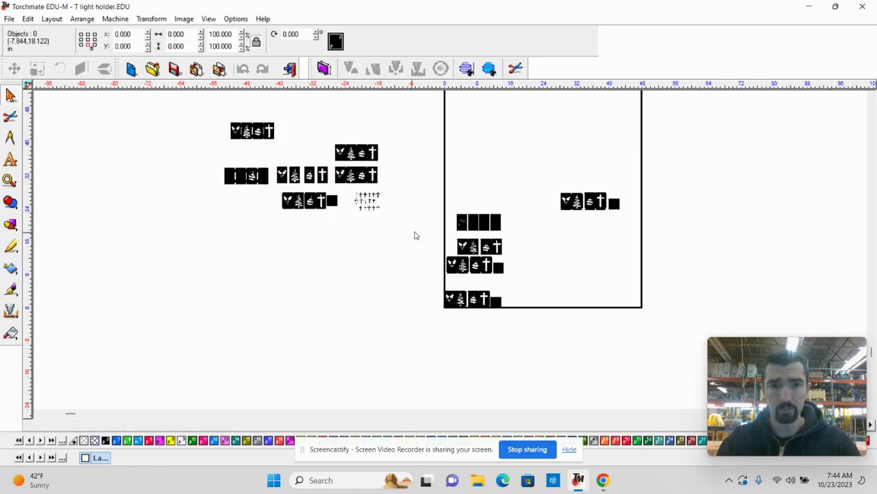
Select the ornament-cross and holly-tree panels, then switch the drawing to wireframe outlines
scroll(451, 253, up, 4)
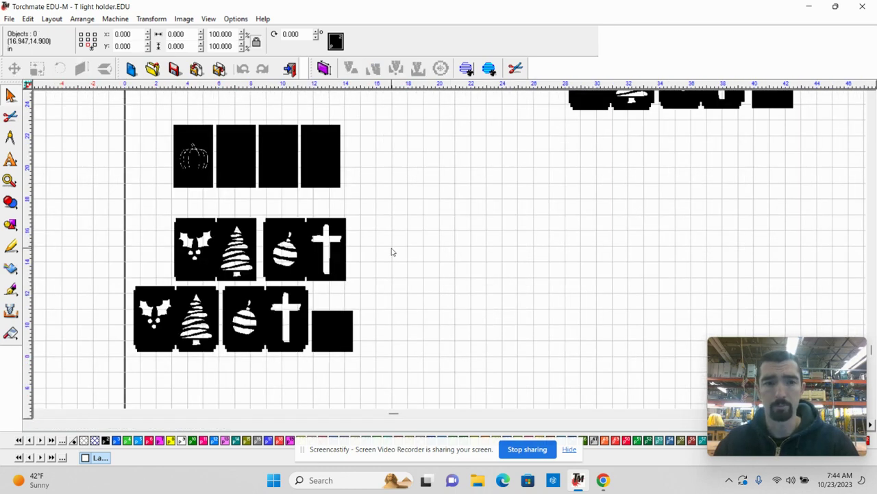
scroll(451, 253, down, 2)
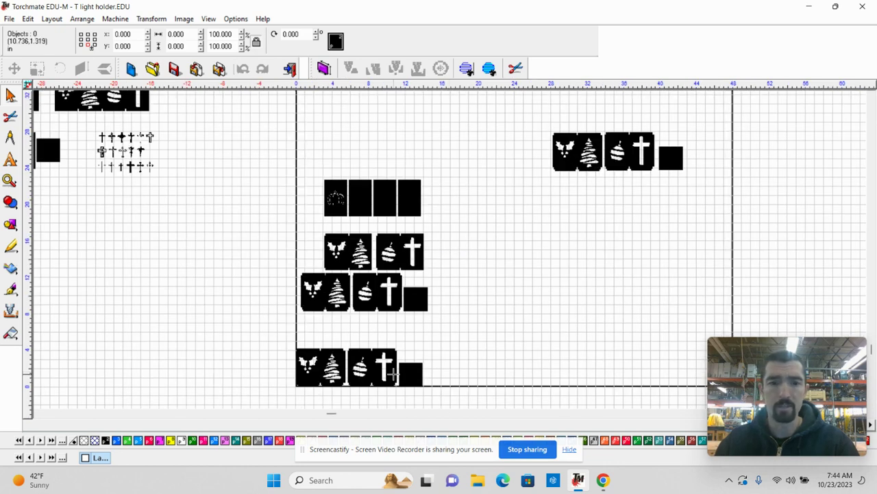
scroll(377, 371, up, 2)
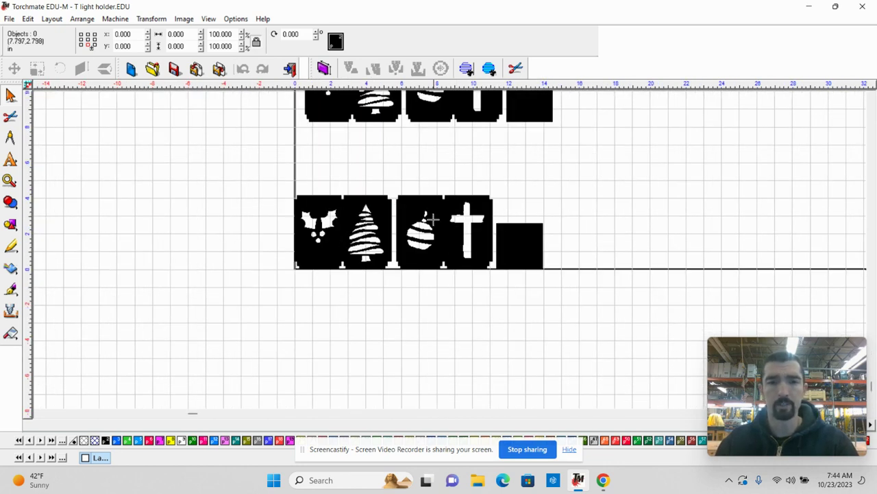
scroll(433, 223, up, 2)
click(445, 201)
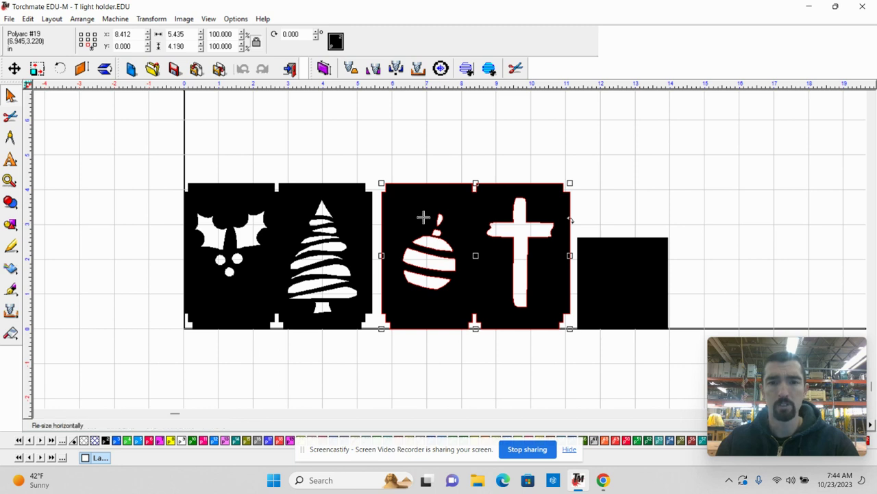
click(339, 208)
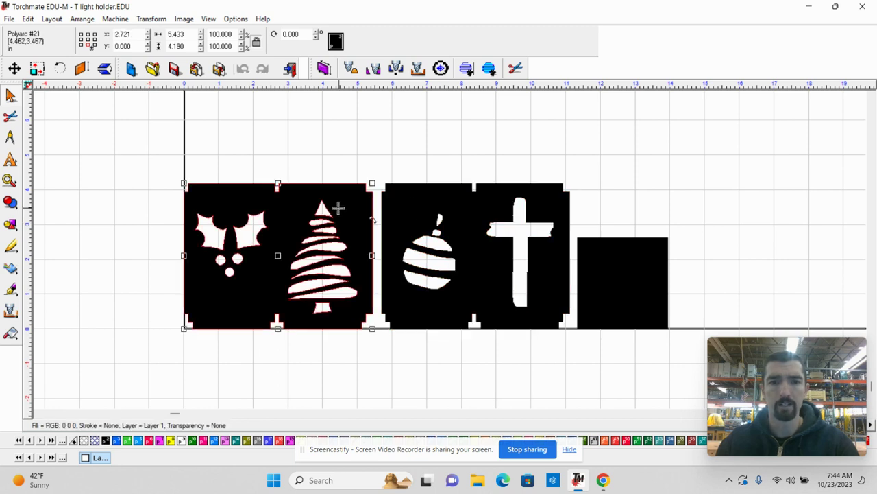
click(466, 69)
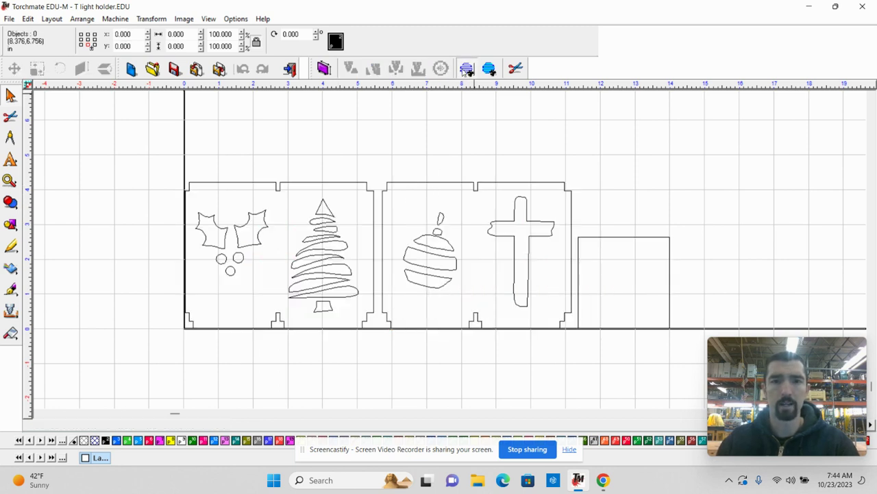
click(383, 183)
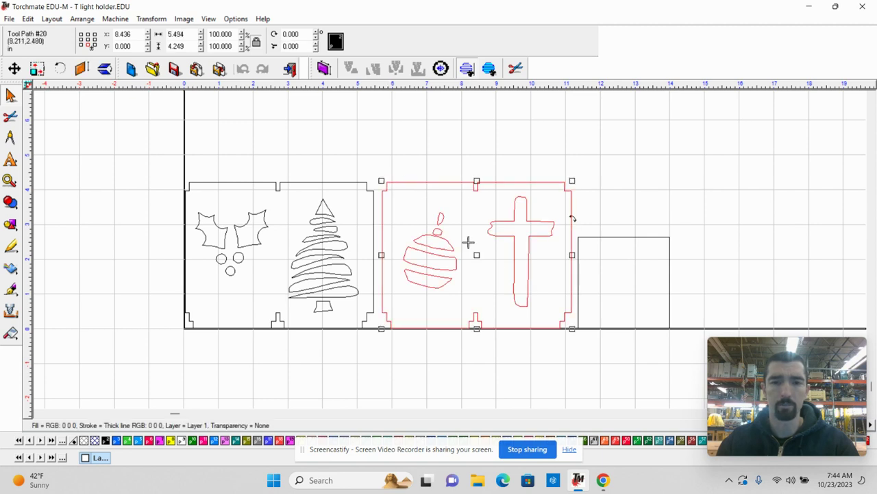
click(596, 213)
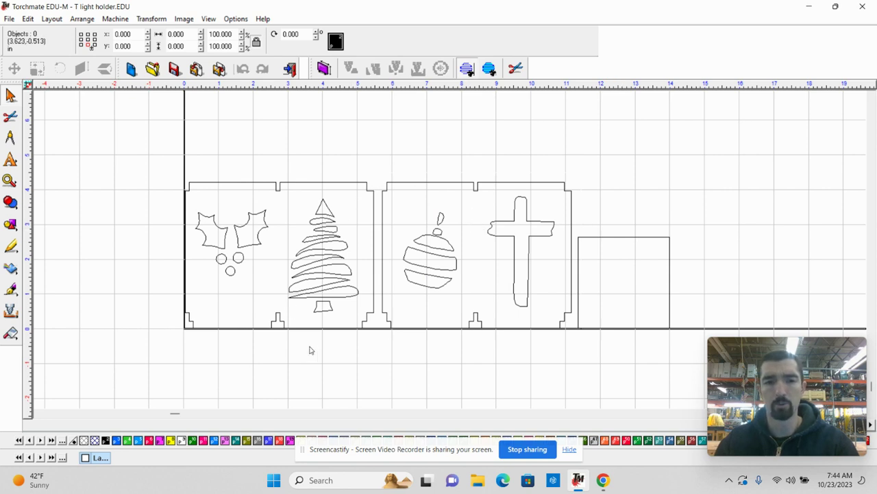
scroll(413, 295, up, 2)
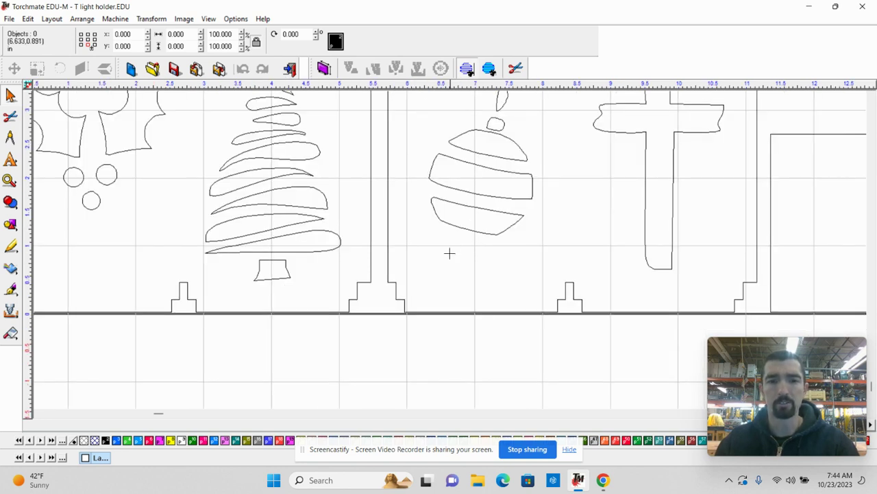
scroll(449, 254, down, 1)
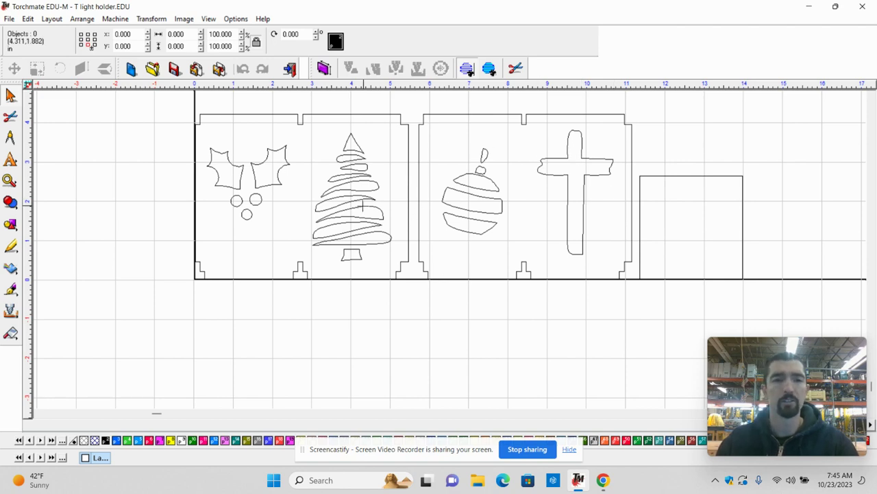
Restore the filled black view and check the ornament tile
scroll(452, 250, down, 5)
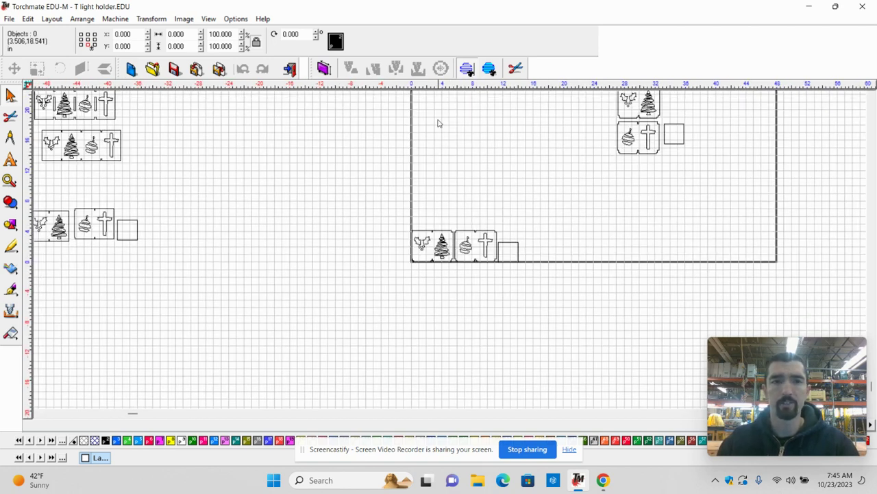
click(487, 69)
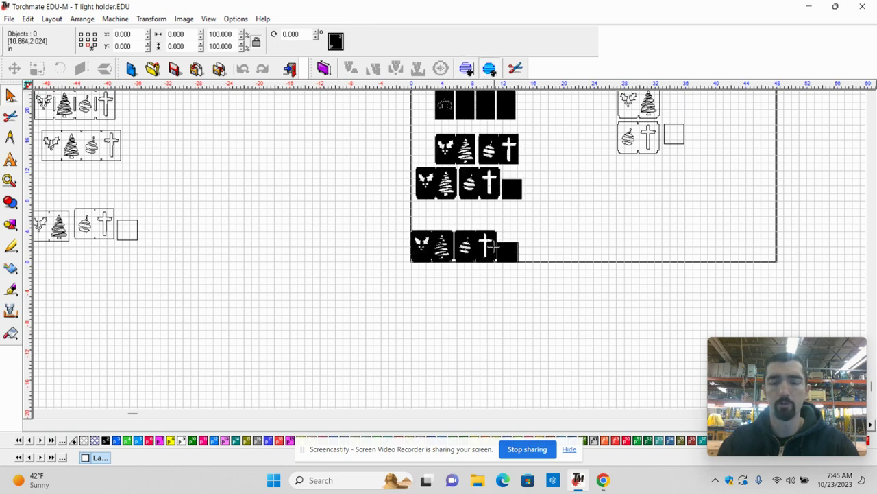
scroll(478, 207, up, 2)
click(456, 278)
scroll(453, 270, up, 4)
scroll(451, 300, down, 4)
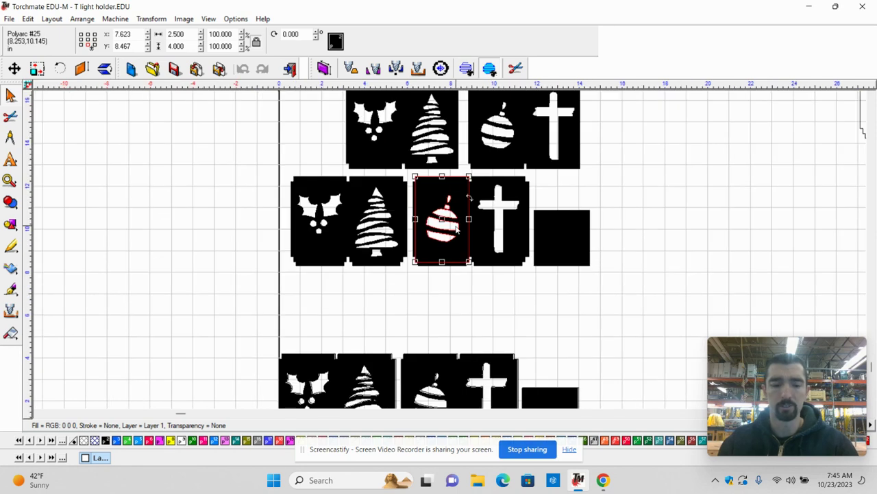
click(449, 300)
Nudge the whole middle row of tile panels down with the Down arrow
scroll(451, 254, up, 3)
scroll(450, 253, up, 2)
scroll(446, 257, down, 5)
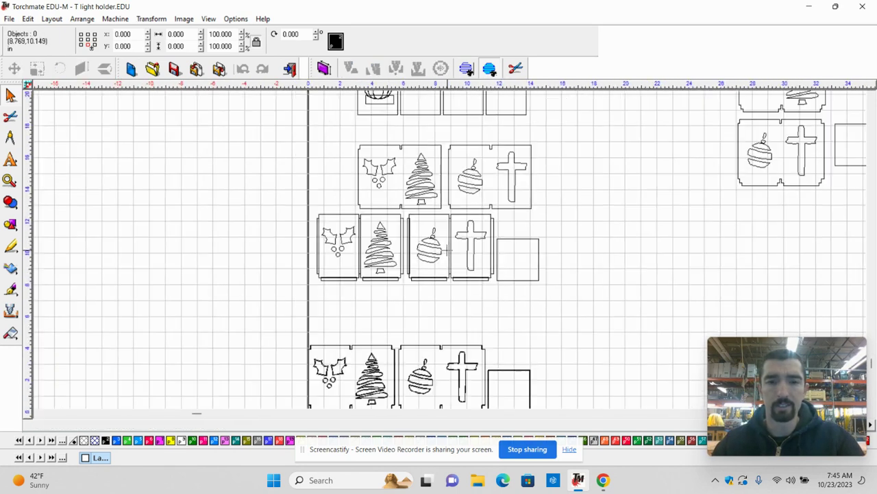
drag(591, 209, 300, 308)
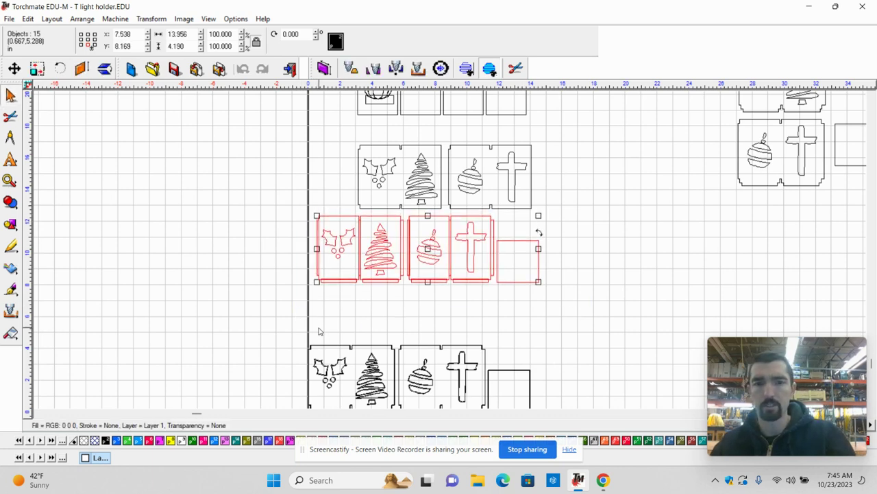
key(Down)
key(Down)
key(Down)
key(Down)
key(Down)
key(Down)
key(Down)
key(Down)
key(Down)
key(Down)
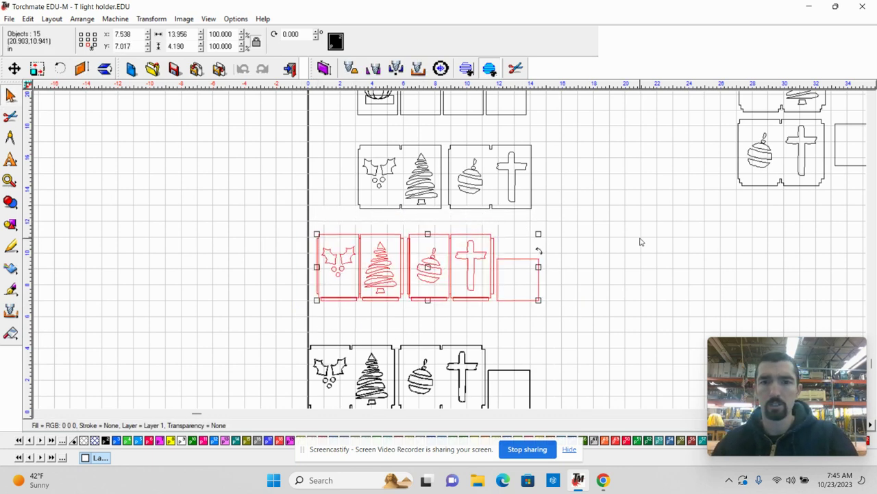
click(639, 239)
Marquee-select the pumpkin and the bar beneath it
scroll(444, 253, down, 3)
scroll(456, 200, up, 4)
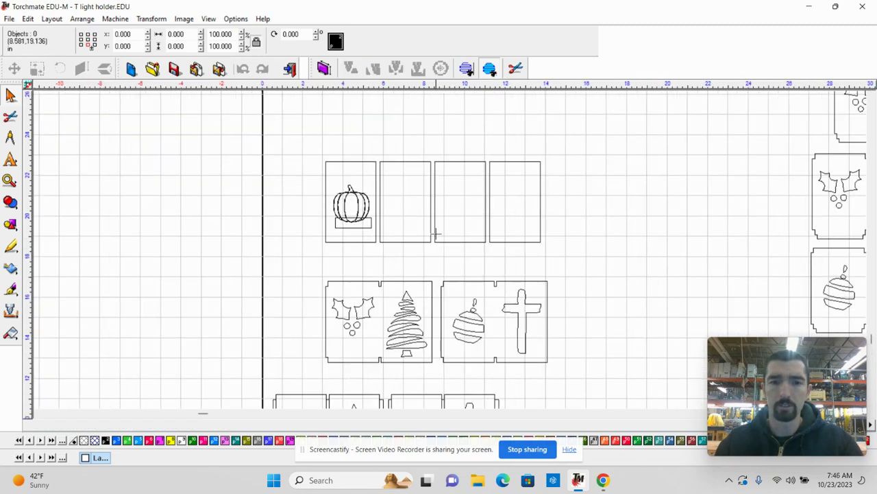
drag(271, 194, 410, 329)
Weld the pumpkin and bar into one outline with Ctrl+W and confirm it
key(ctrl+w)
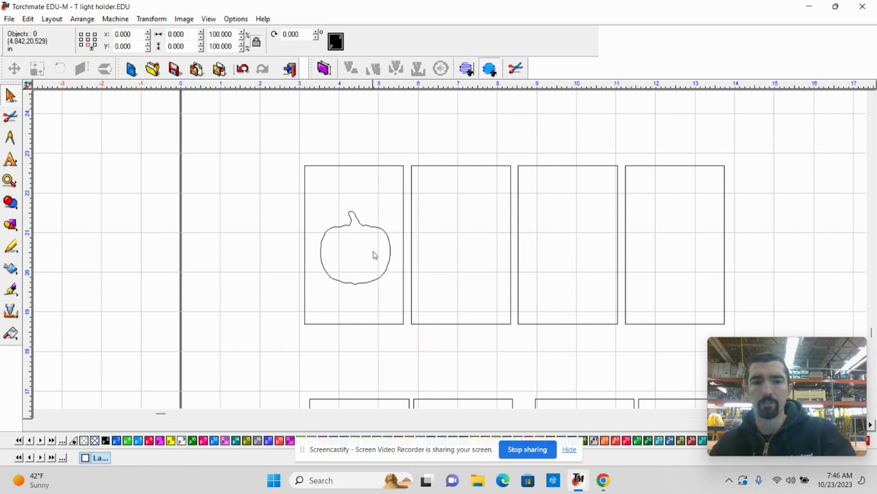
click(370, 226)
click(361, 251)
Preview the pumpkin and panels filled with Ctrl+Y, then return to outlines
key(ctrl+y)
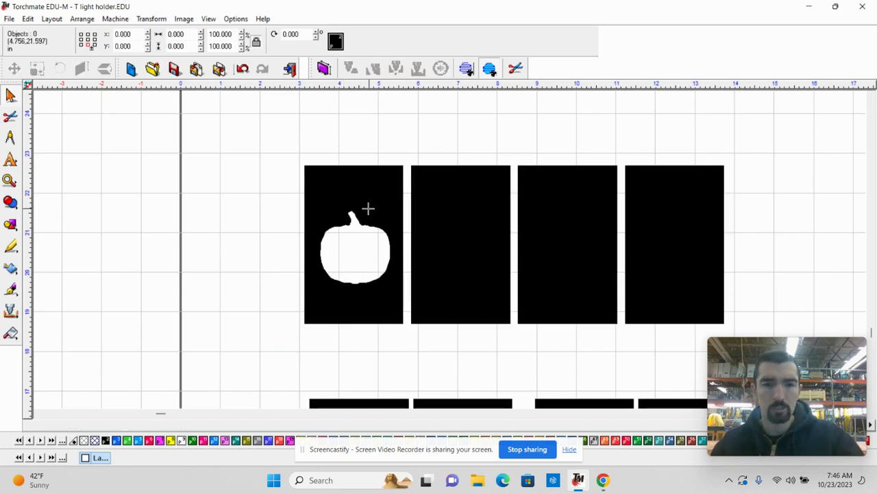
click(368, 210)
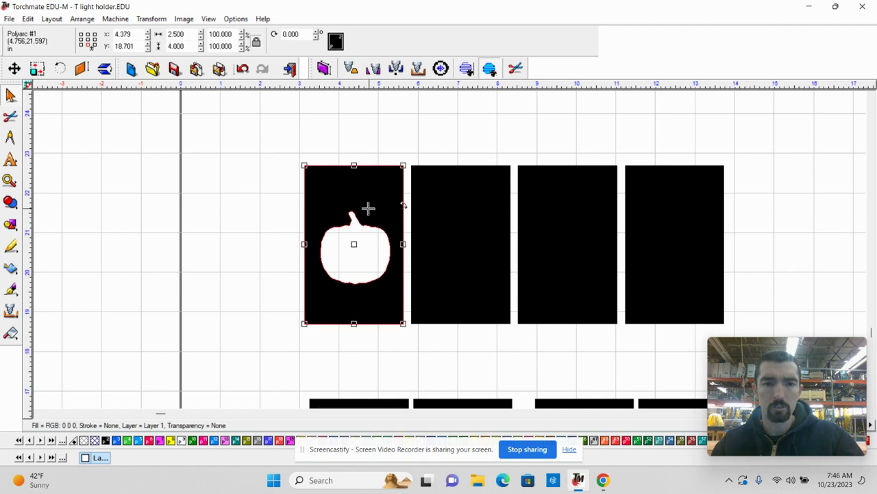
click(719, 210)
click(765, 240)
key(ctrl+y)
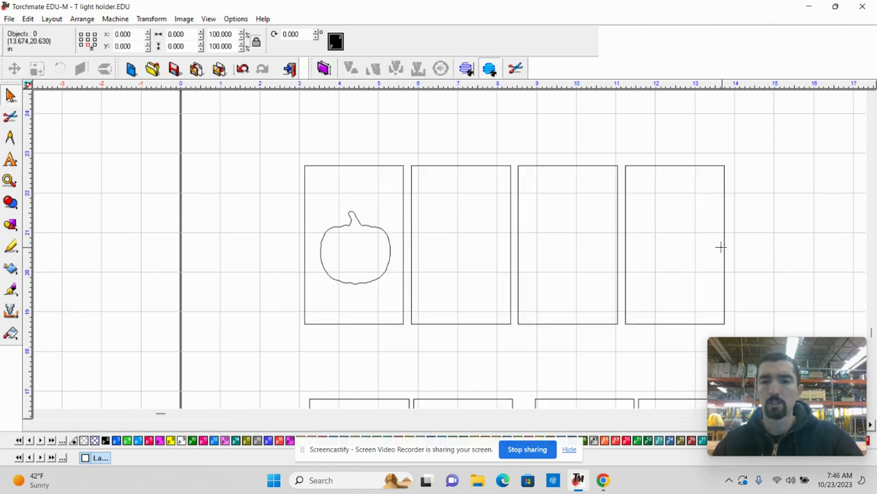
Check the rightmost panel's 2.500 width, then show filled shapes with F9
scroll(723, 248, up, 3)
scroll(503, 244, down, 4)
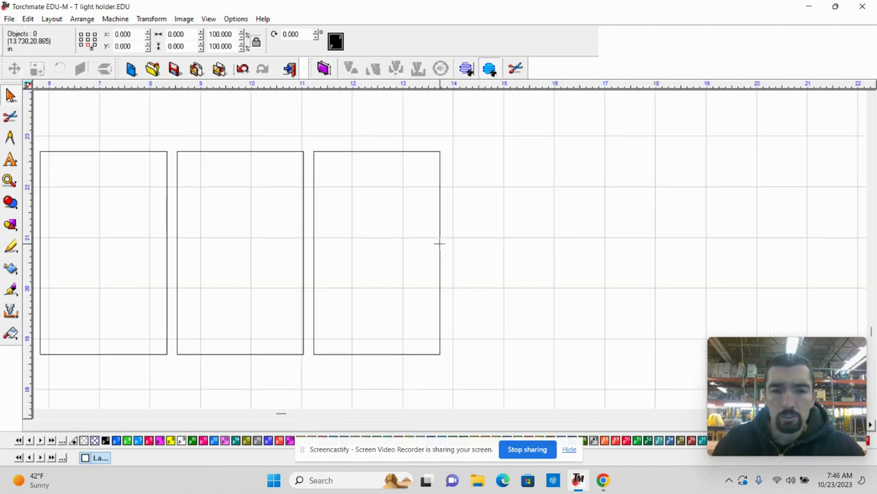
click(439, 244)
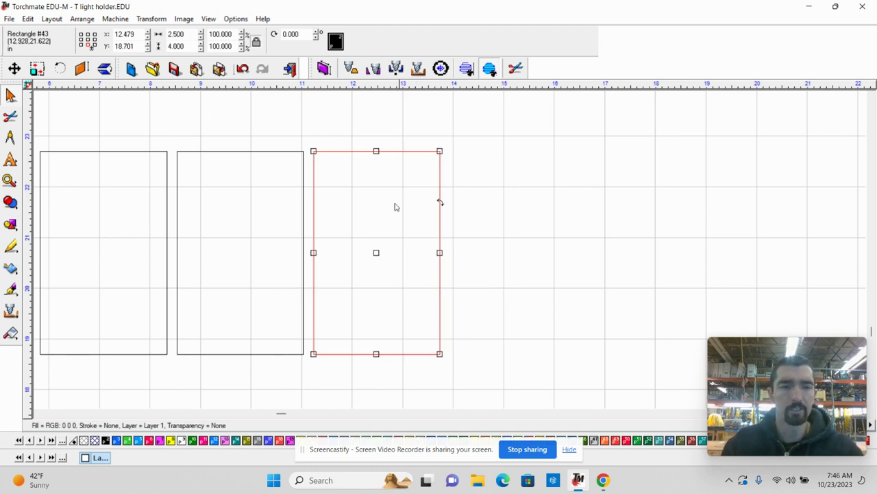
click(182, 35)
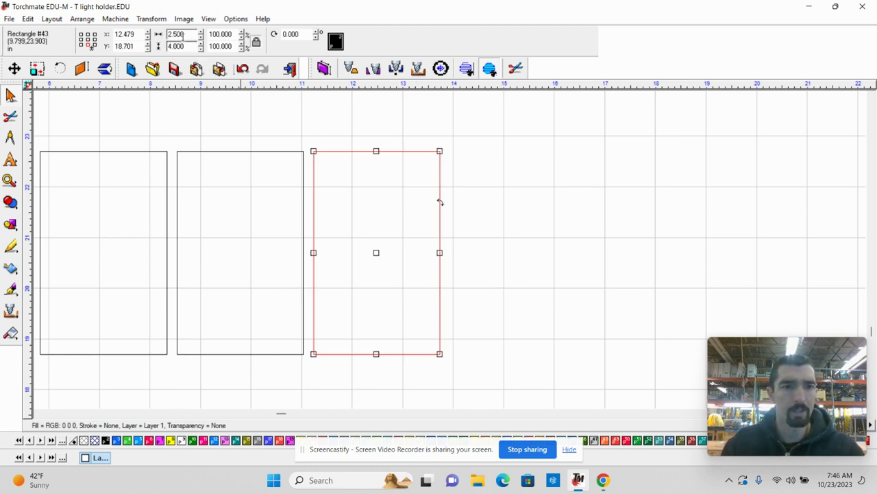
click(392, 124)
scroll(408, 174, down, 3)
scroll(446, 256, up, 3)
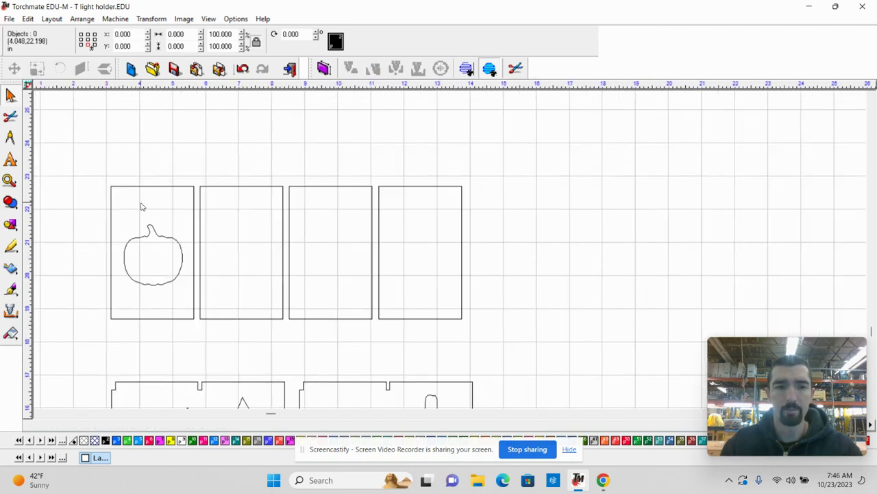
scroll(157, 252, up, 2)
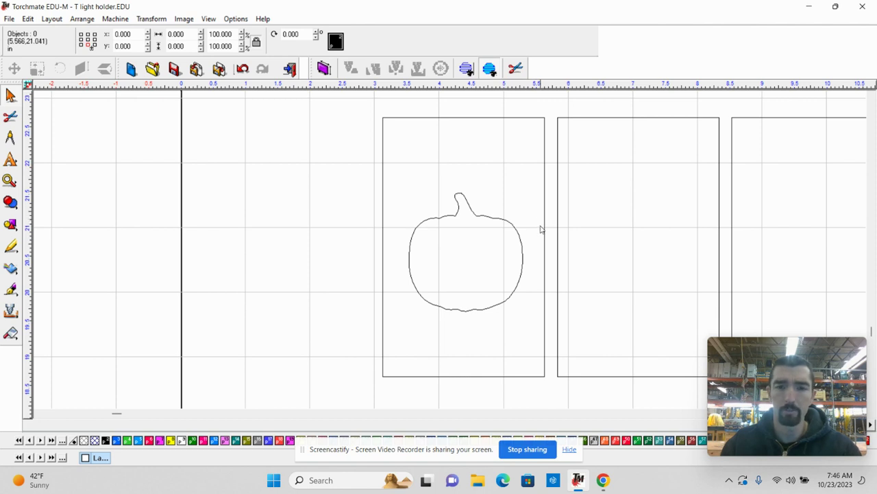
key(F9)
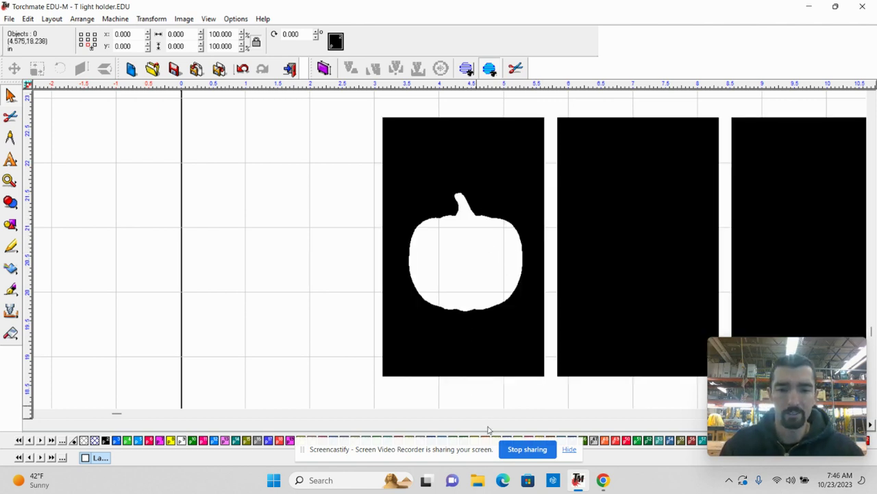
Bring up the clipart pumpkin image results, filter them to leaf outlines and browse them
mouse_move(602, 480)
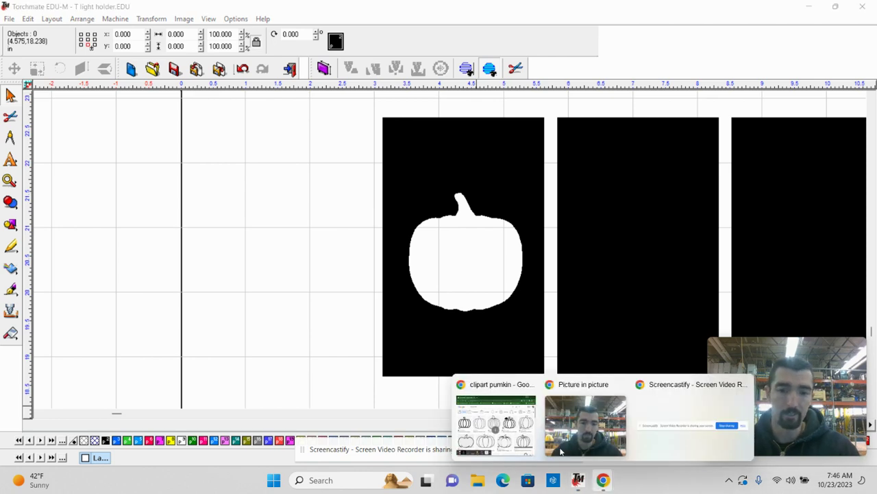
click(485, 436)
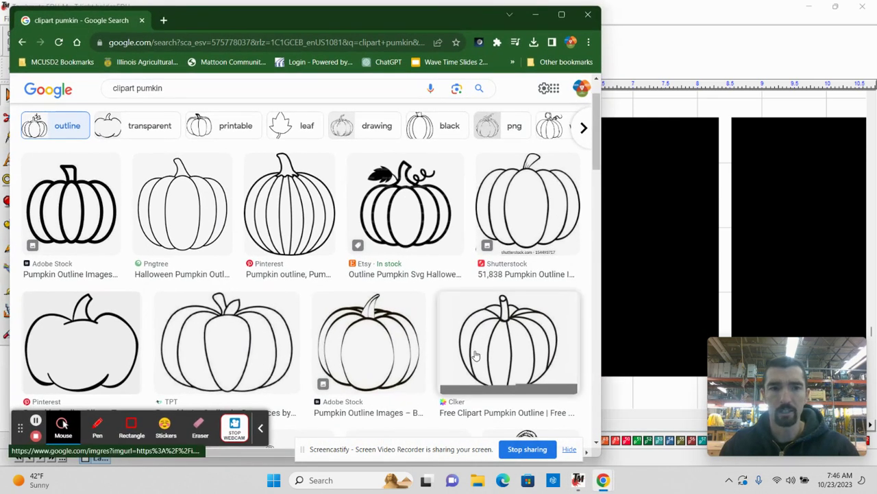
click(302, 133)
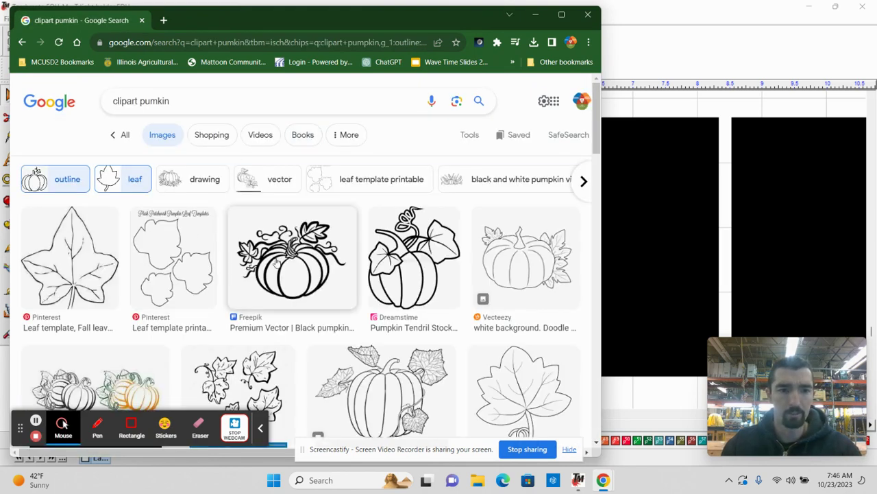
scroll(278, 263, down, 7)
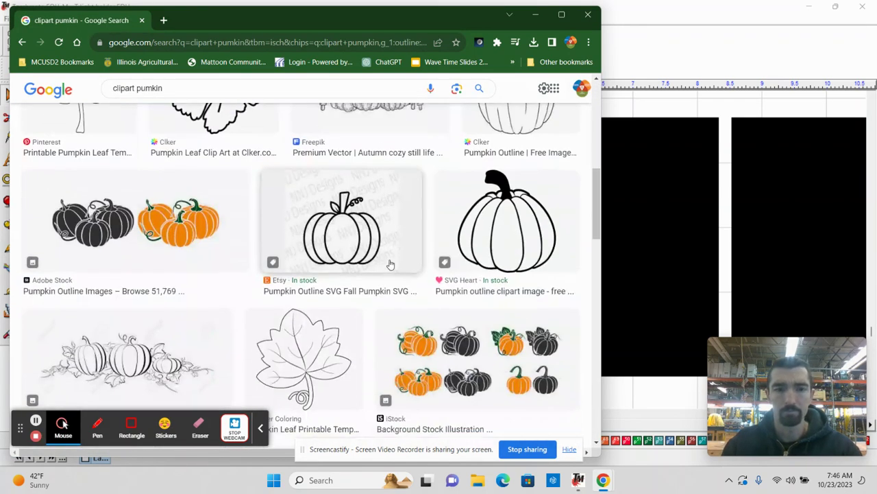
scroll(389, 264, up, 2)
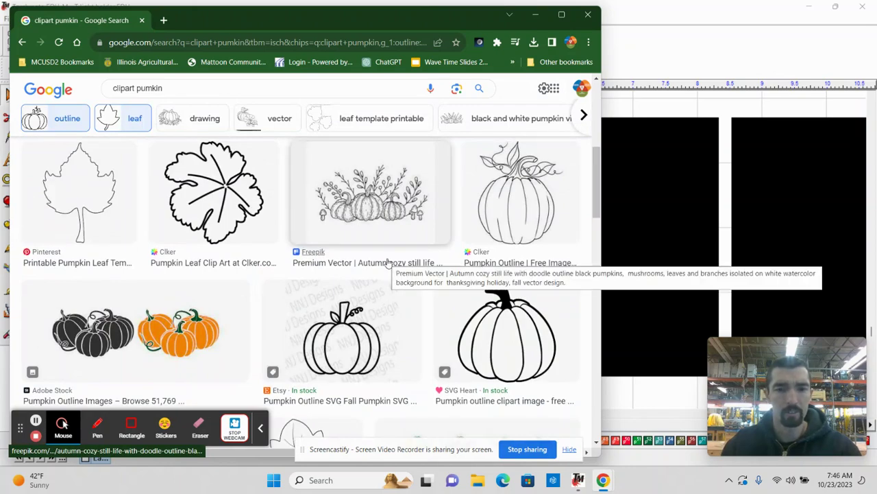
scroll(388, 263, down, 6)
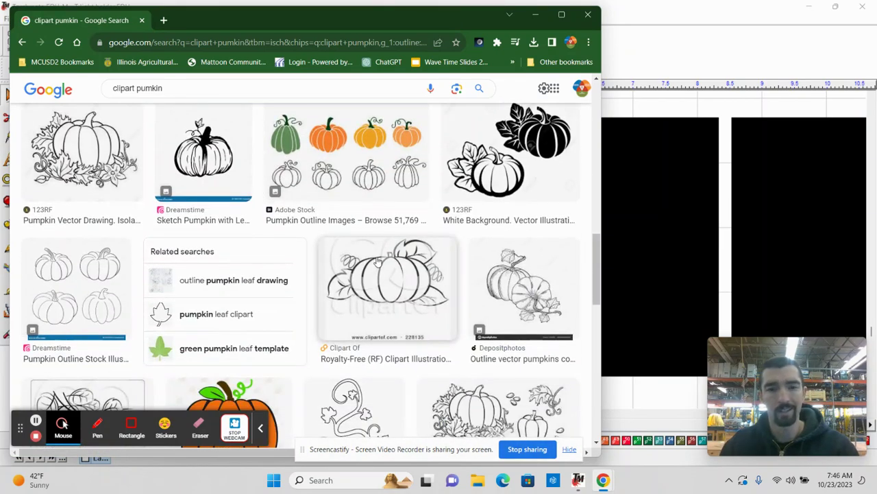
scroll(379, 263, down, 10)
scroll(376, 262, down, 1)
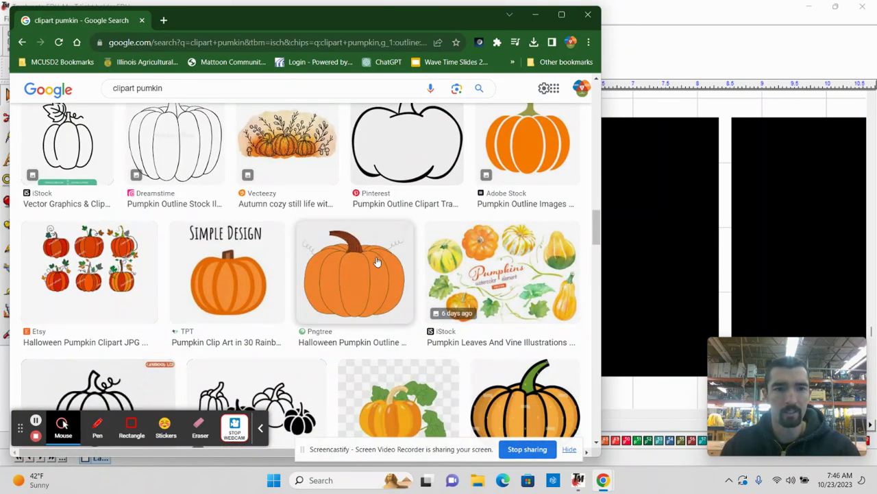
scroll(298, 260, up, 5)
scroll(237, 254, down, 5)
scroll(122, 286, up, 4)
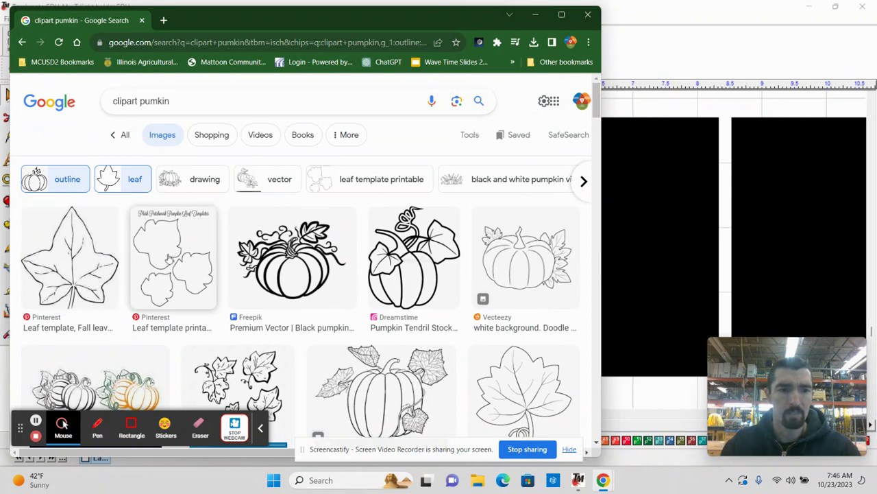
scroll(186, 272, down, 5)
scroll(105, 305, up, 2)
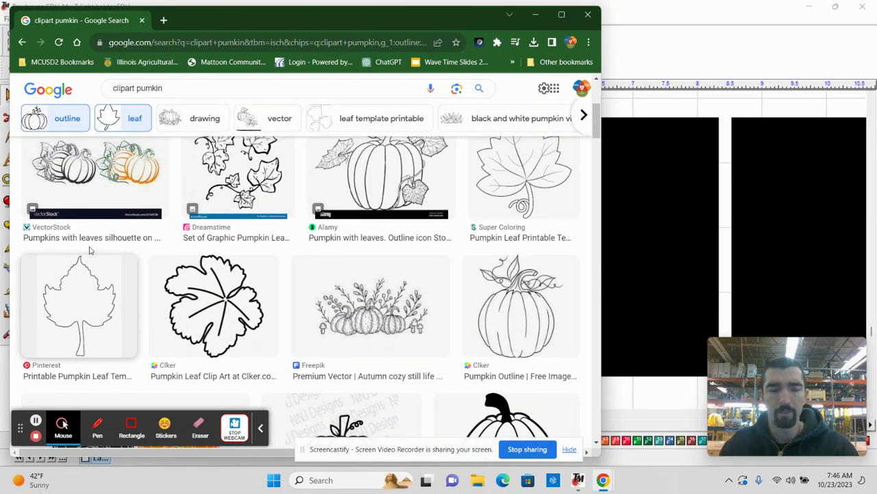
scroll(89, 281, up, 1)
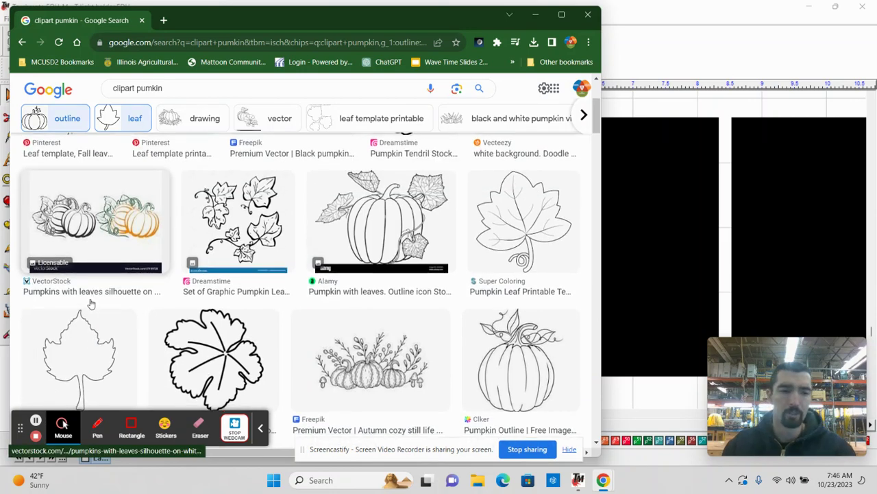
scroll(92, 288, down, 2)
Save the plain leaf outline image to the Desktop as download (1).png
right_click(87, 261)
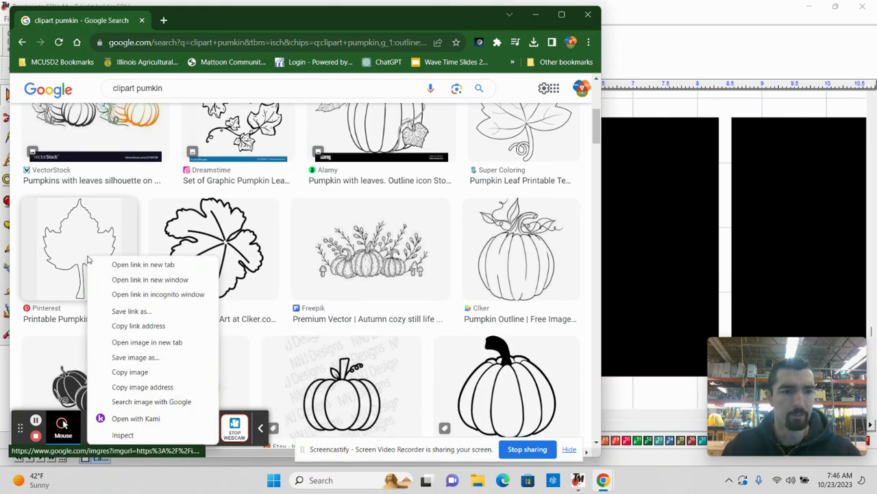
click(160, 356)
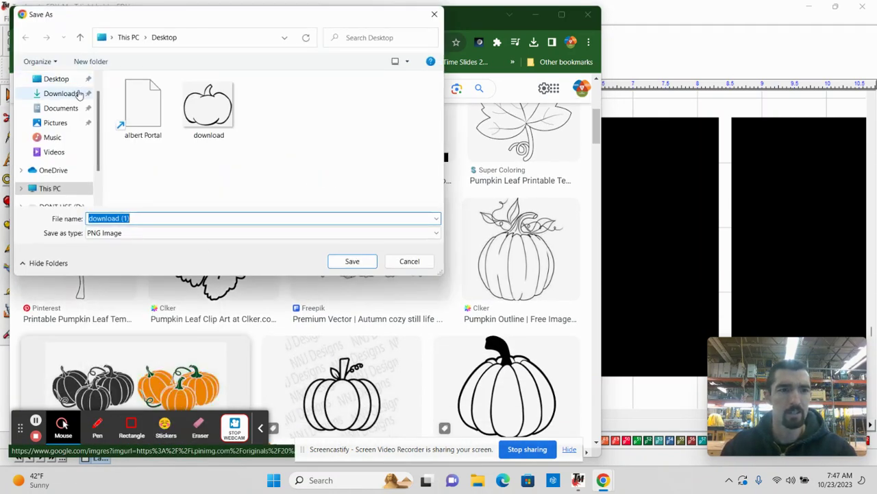
click(56, 79)
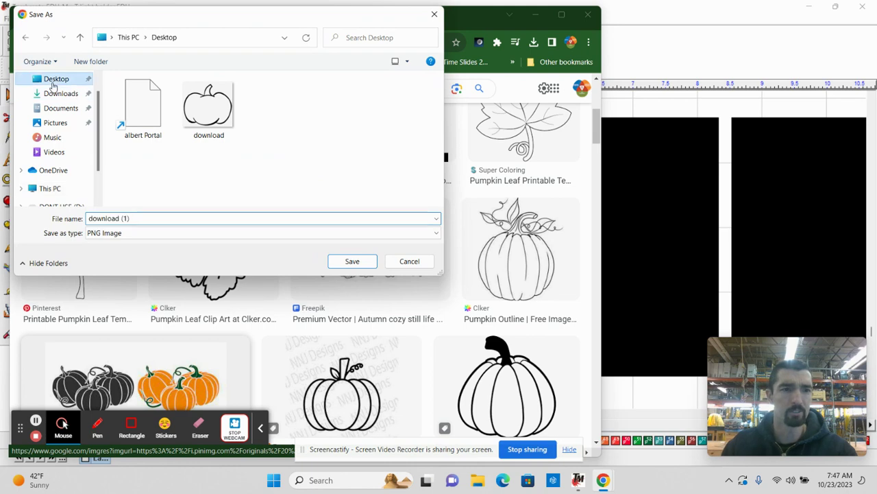
click(351, 261)
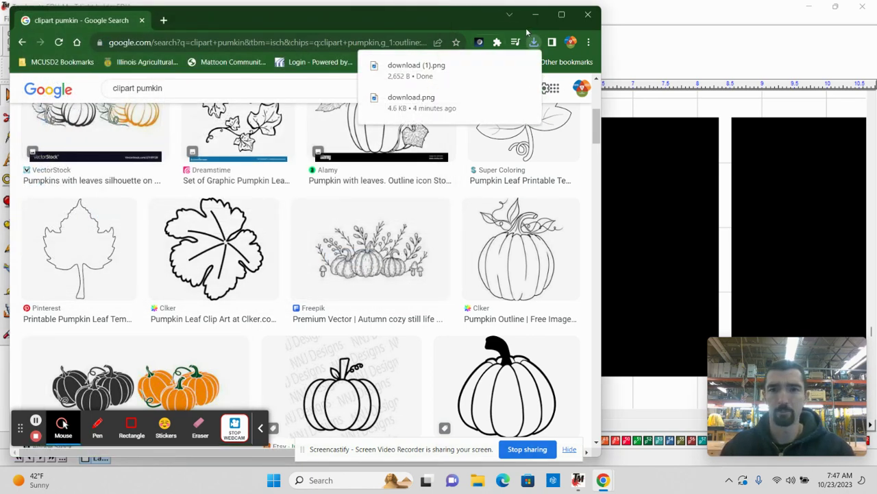
Launch Paint and load download (1).png from the desktop into it
click(538, 16)
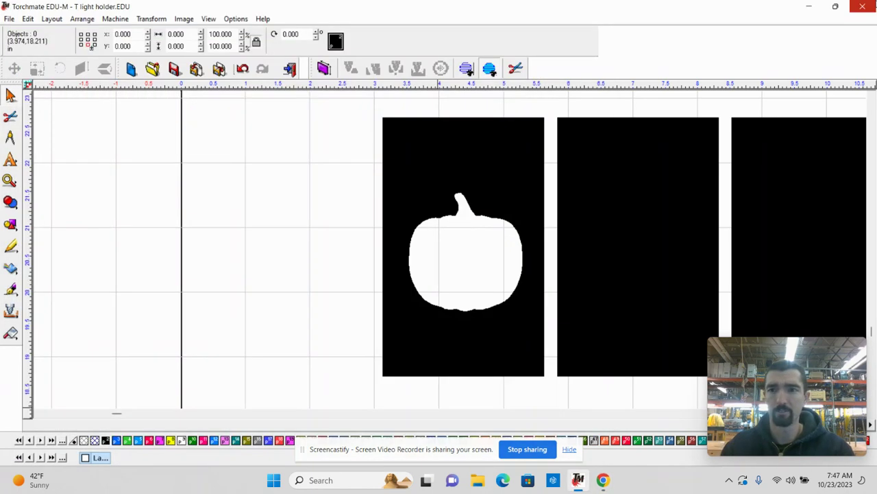
click(809, 8)
click(329, 480)
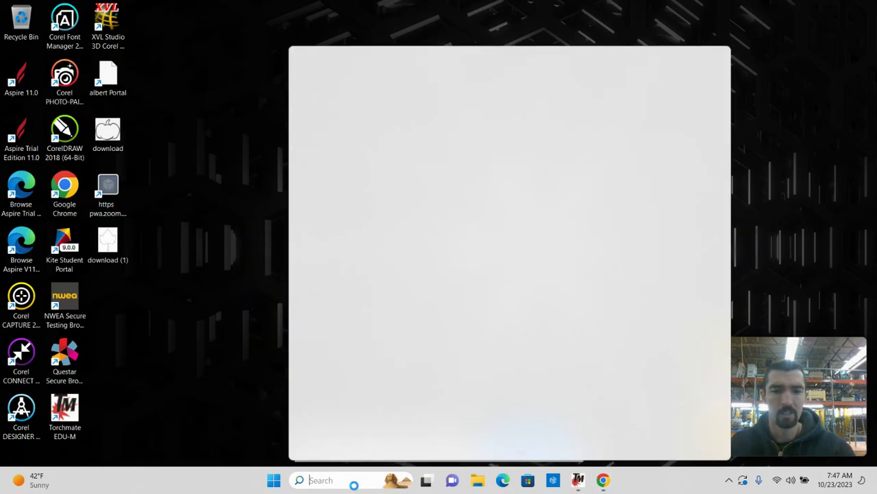
text(paint)
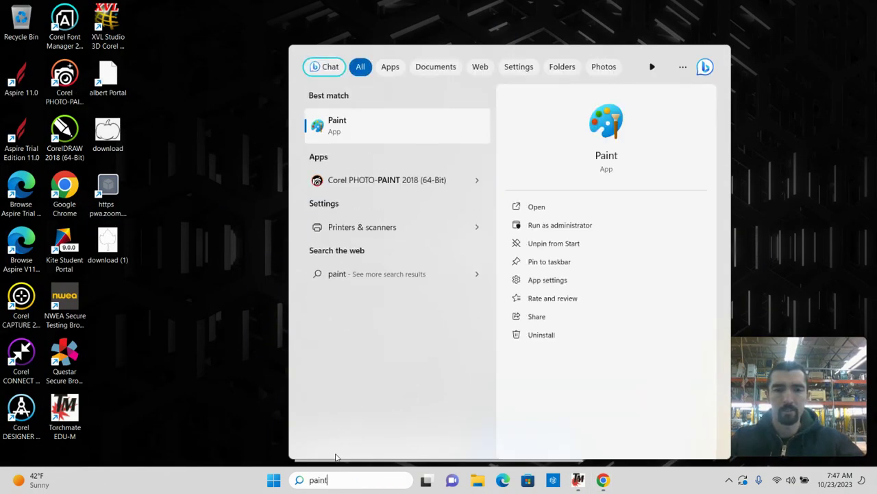
click(360, 120)
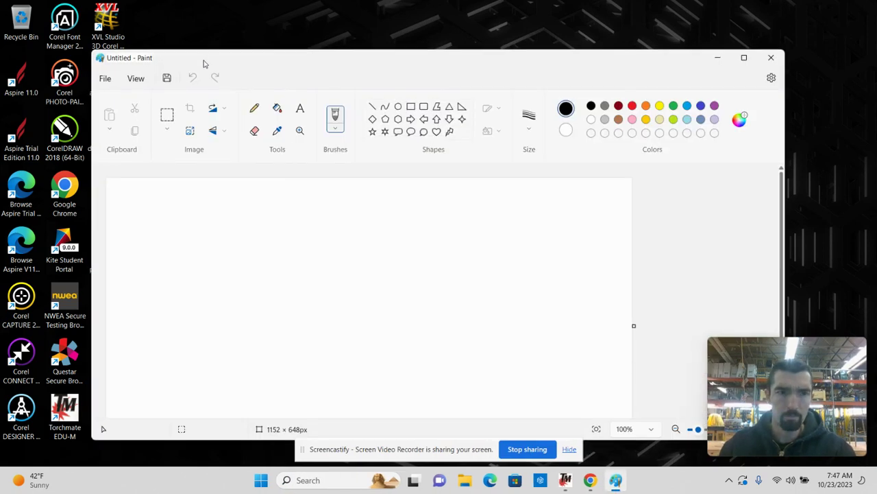
drag(203, 63, 298, 55)
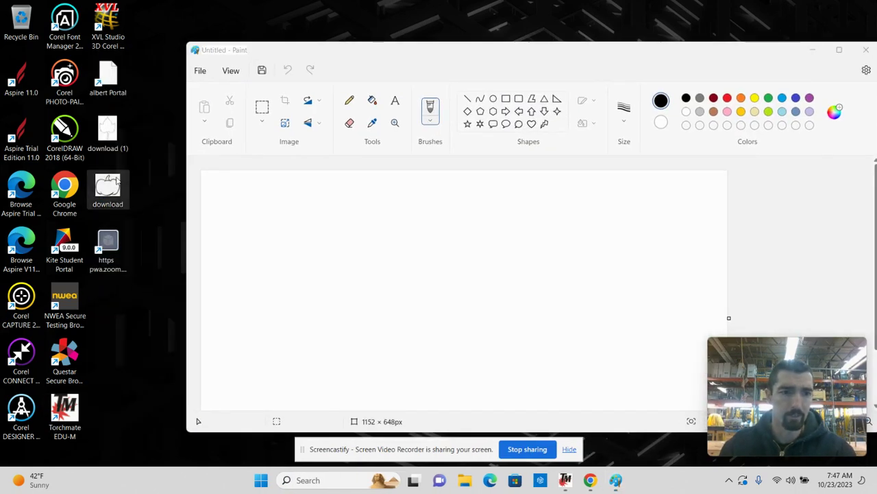
drag(108, 131, 296, 216)
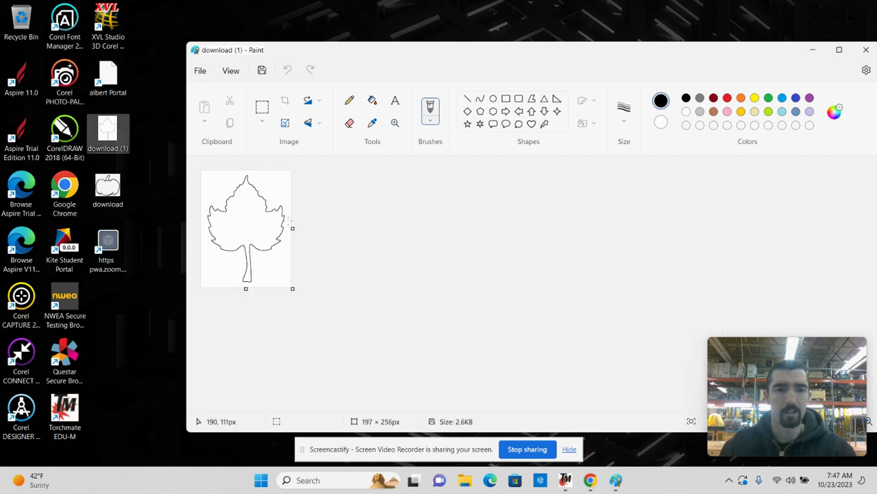
Save the image to the Desktop as a JPEG named leaf and minimize Paint
click(197, 72)
mouse_move(245, 168)
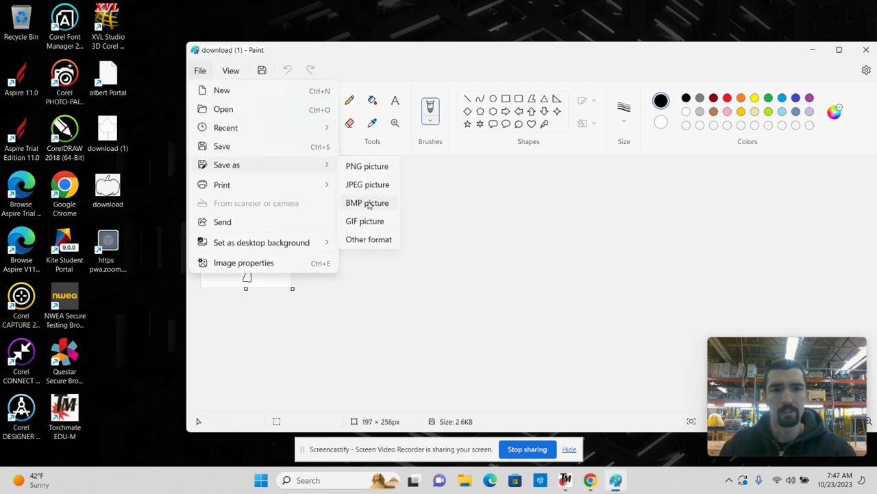
click(376, 185)
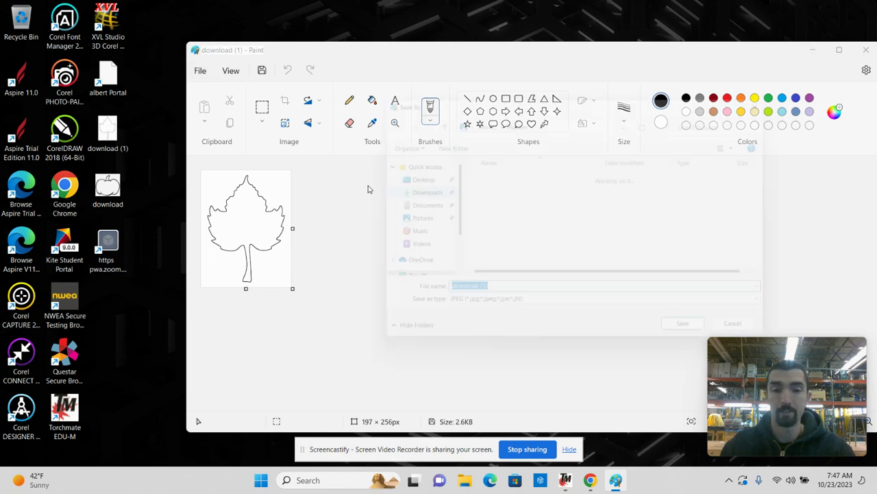
click(406, 176)
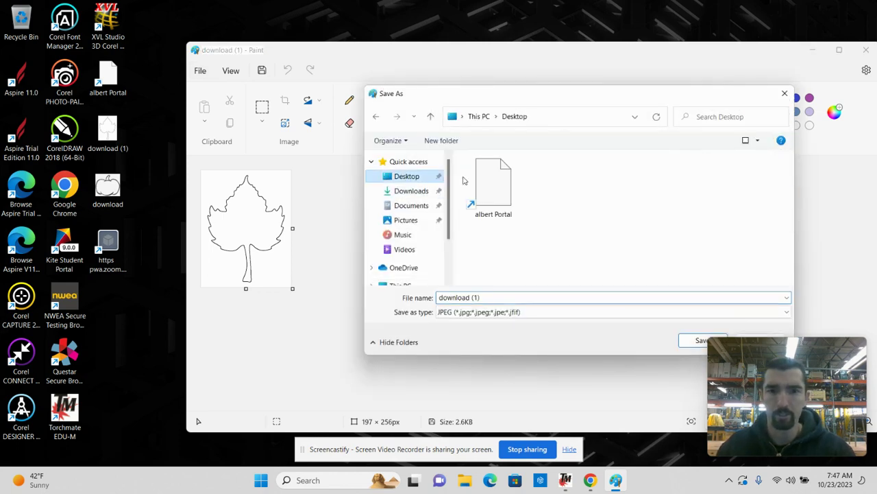
click(506, 296)
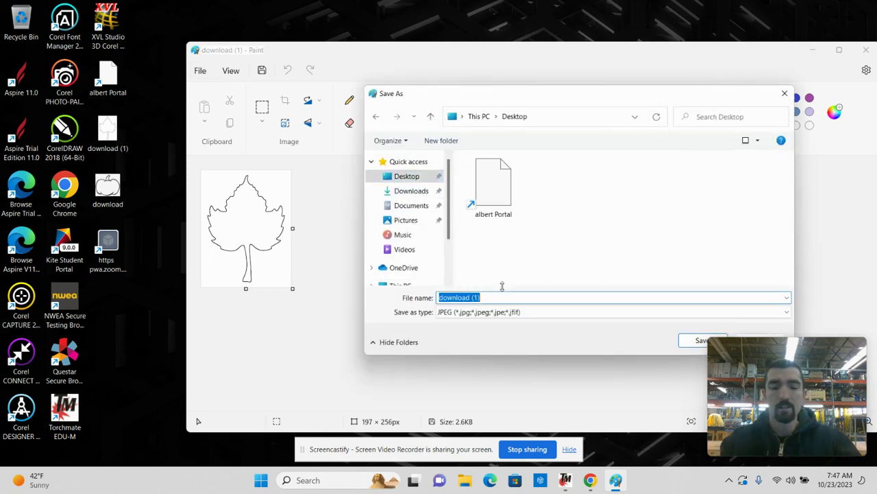
text(leaf)
click(699, 340)
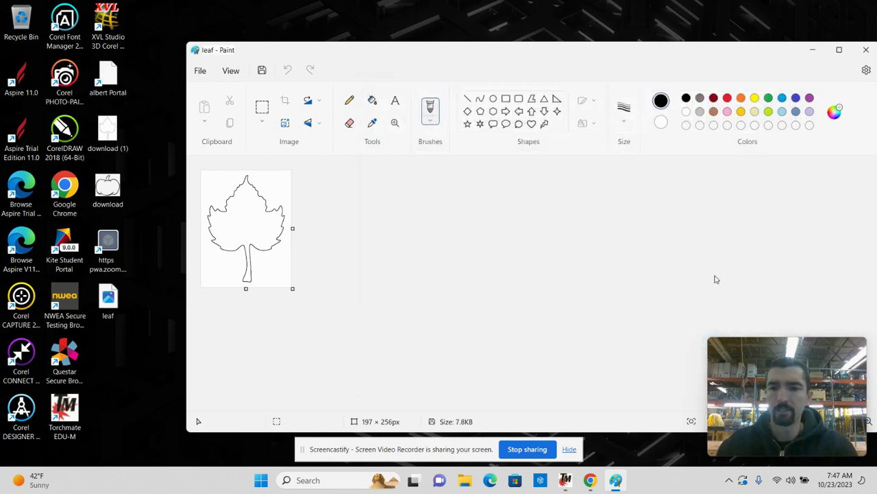
click(813, 49)
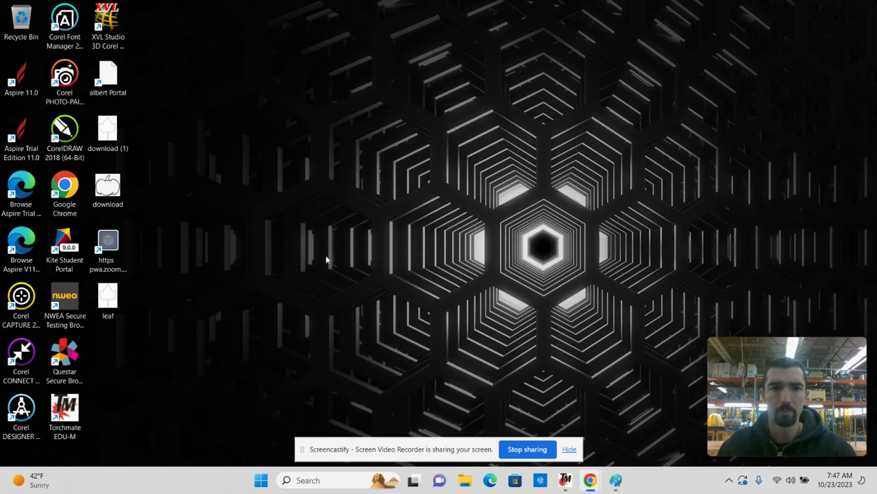
Back in Torchmate, start the Scan and Trace Wizard to load a saved image file
click(566, 480)
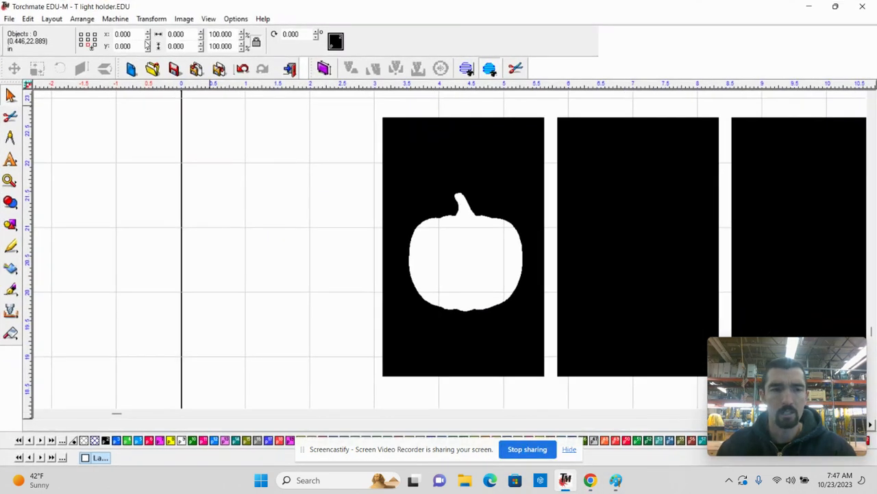
click(8, 19)
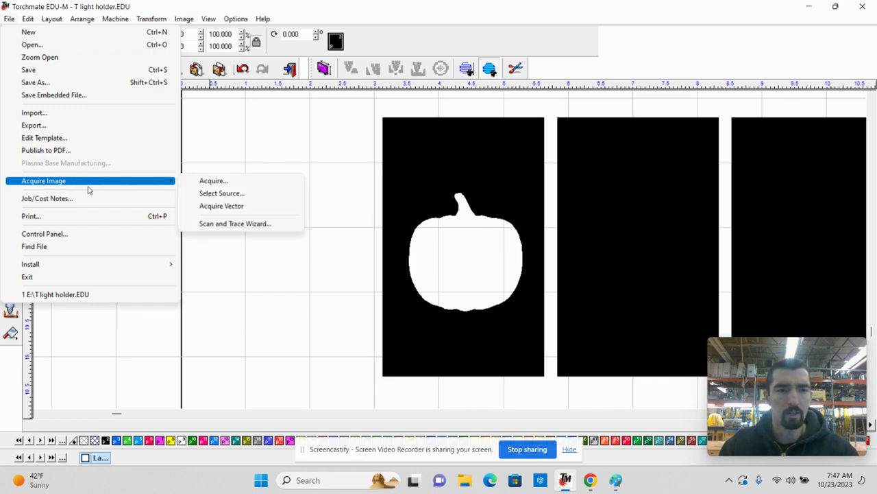
mouse_move(163, 185)
click(229, 224)
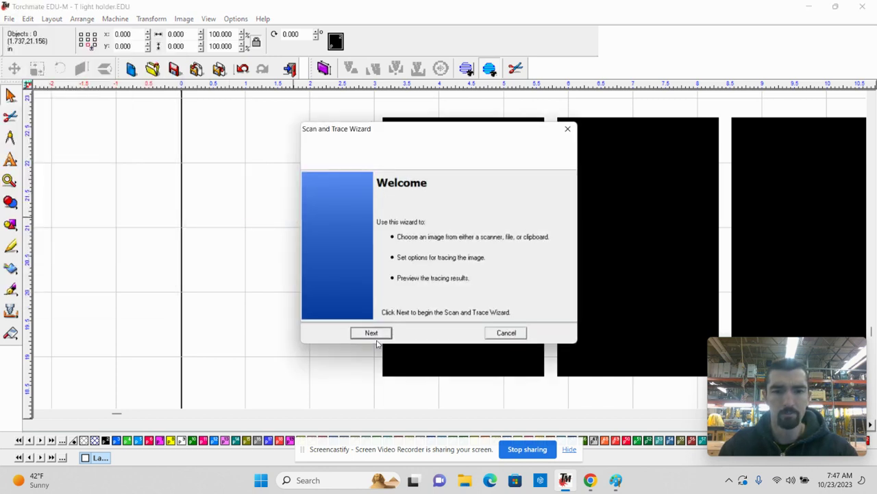
click(371, 333)
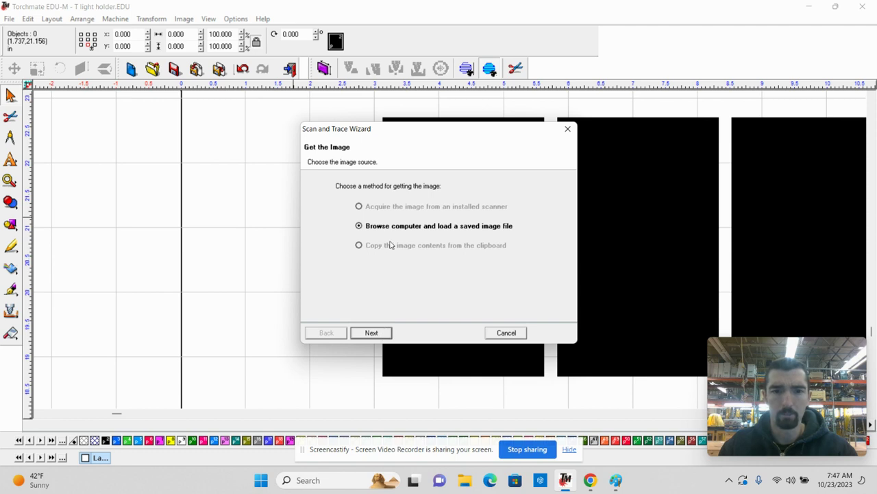
click(372, 333)
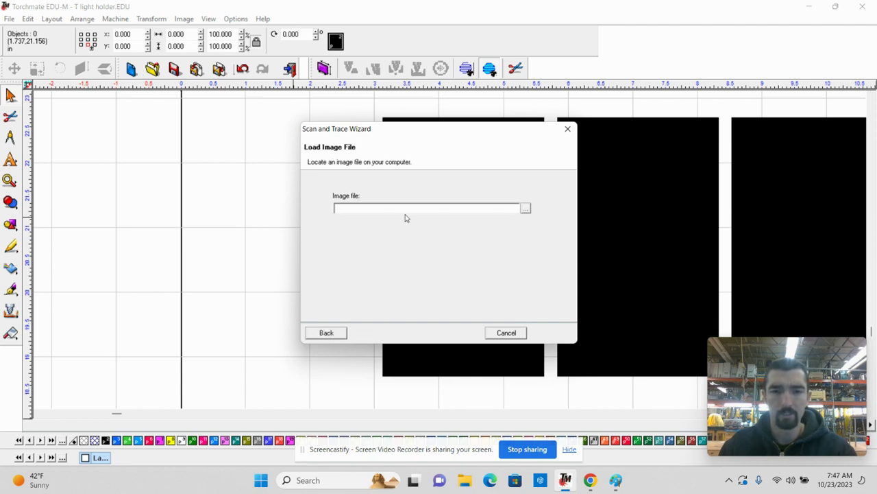
Load Desktop\leaf.jpg and advance to its 197 x 256 pixel, 120 DPI preview
click(525, 210)
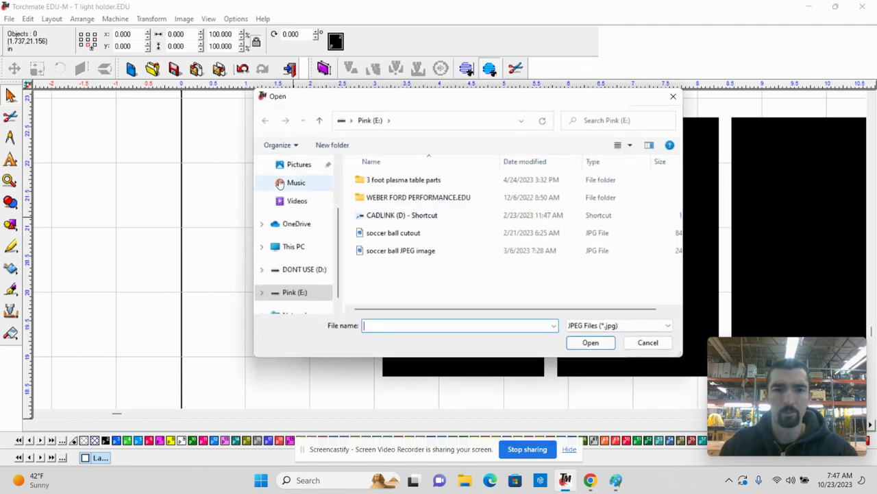
click(297, 166)
click(299, 188)
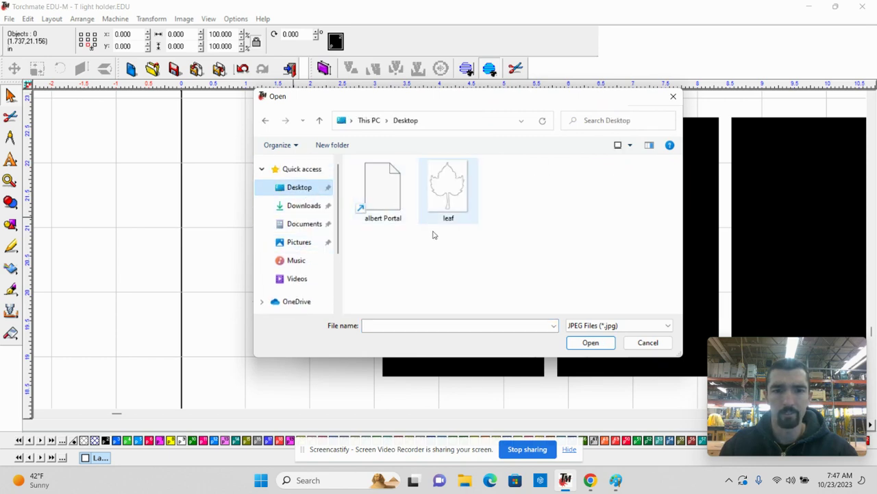
double_click(443, 195)
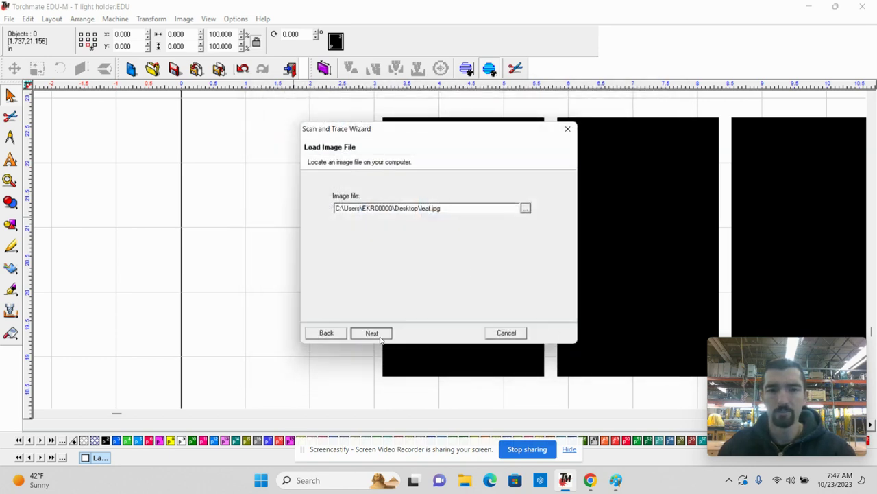
click(374, 334)
Tune the leaf's white threshold, accept the trace settings and apply the trace
mouse_move(439, 306)
mouse_down()
mouse_move(330, 308)
mouse_move(534, 310)
mouse_move(387, 308)
mouse_move(431, 310)
mouse_up()
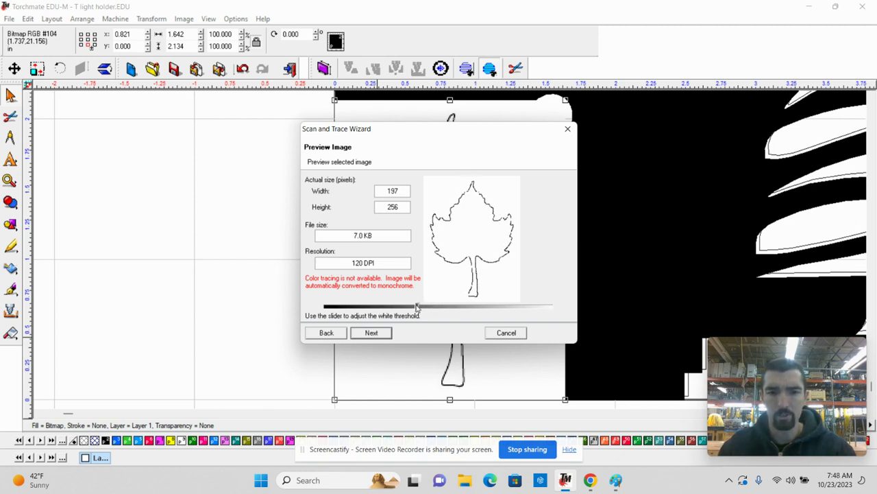
mouse_move(375, 310)
mouse_down()
mouse_move(462, 313)
mouse_move(361, 316)
mouse_move(372, 319)
mouse_up()
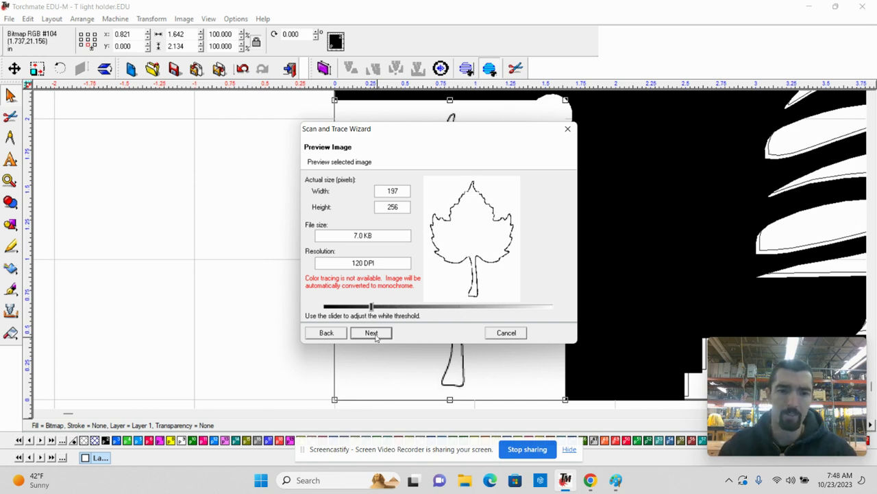
click(375, 333)
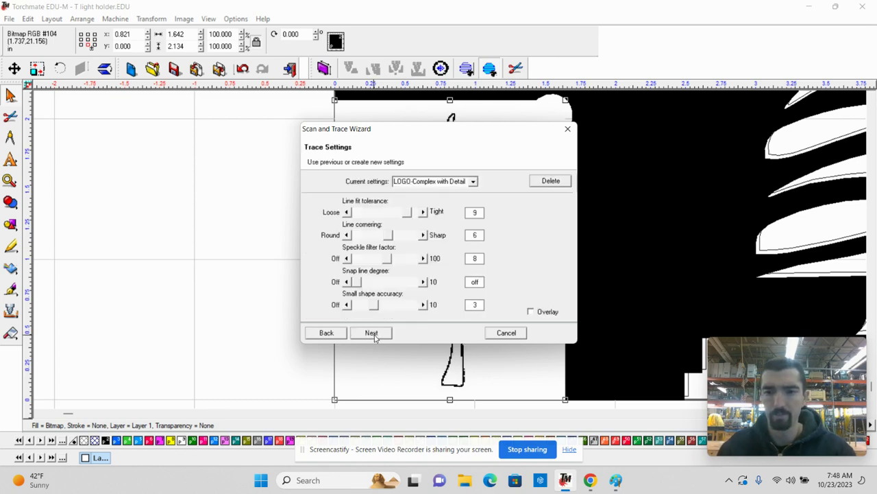
click(376, 337)
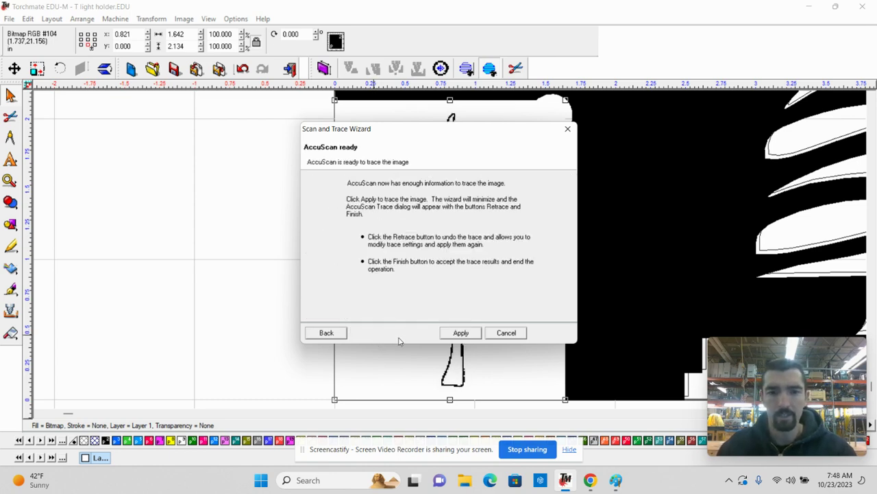
click(458, 333)
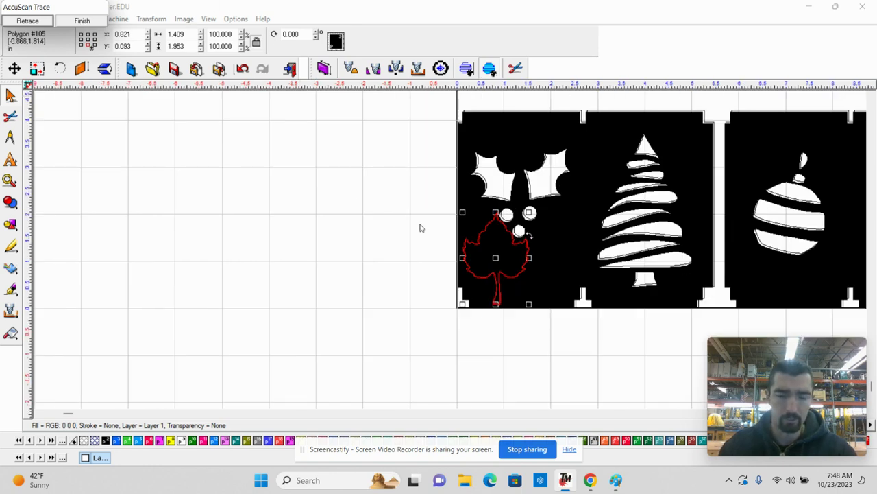
Accept the trace and drag the leaf polygon up beside the pumpkin panel
click(82, 21)
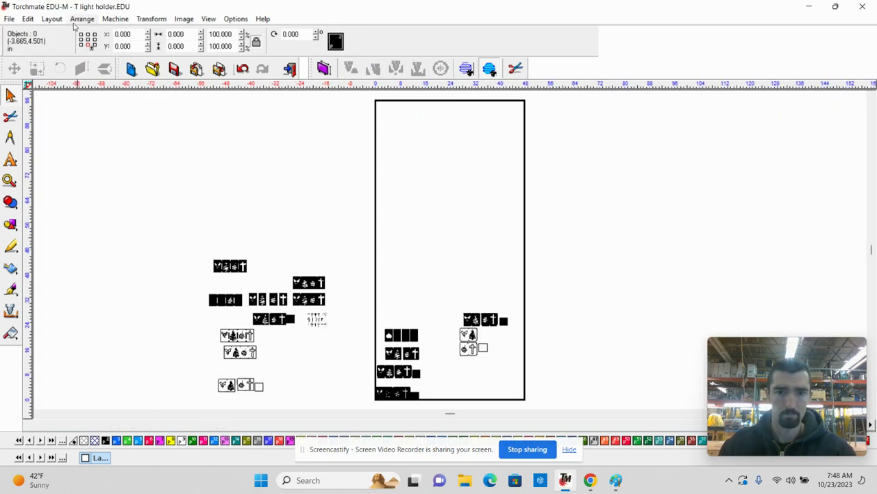
scroll(370, 390, up, 2)
scroll(449, 249, up, 5)
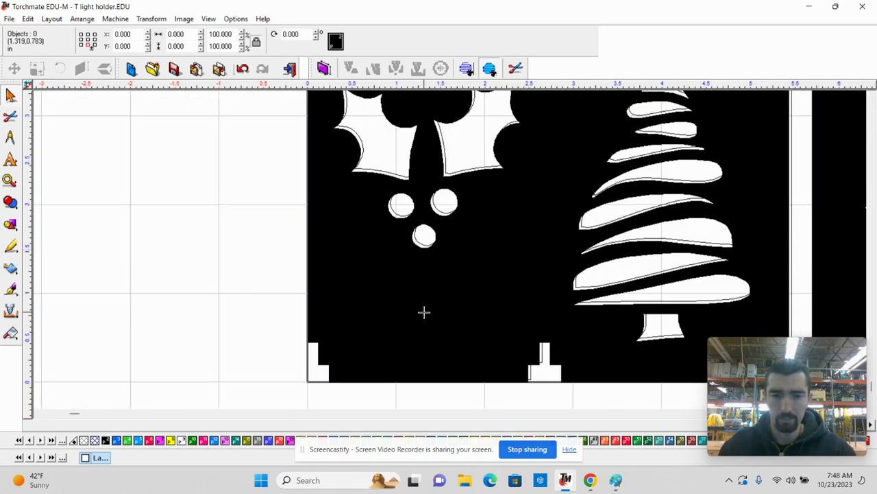
click(462, 252)
scroll(462, 253, down, 4)
drag(442, 255, 304, 148)
scroll(437, 241, down, 4)
drag(437, 242, 469, 108)
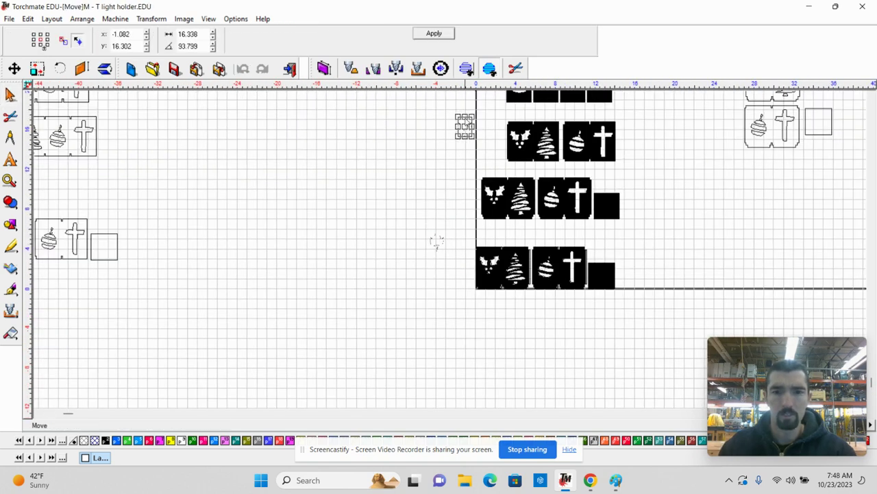
scroll(453, 254, up, 5)
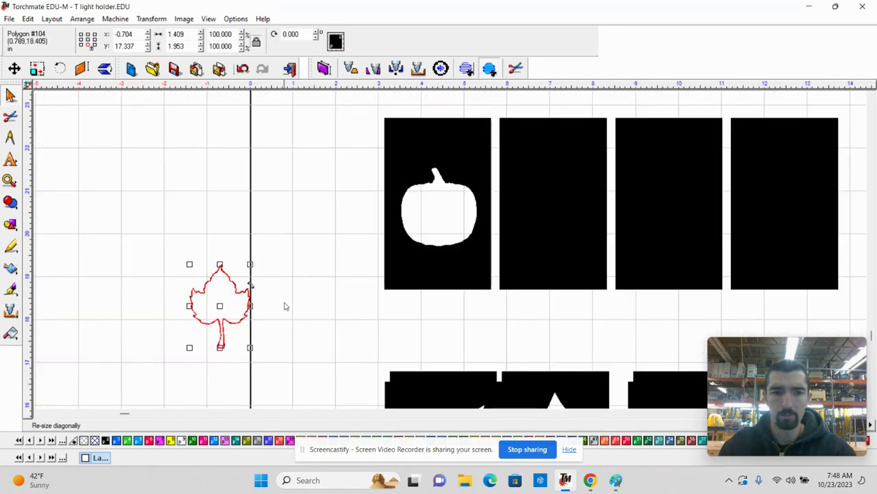
drag(220, 306, 329, 235)
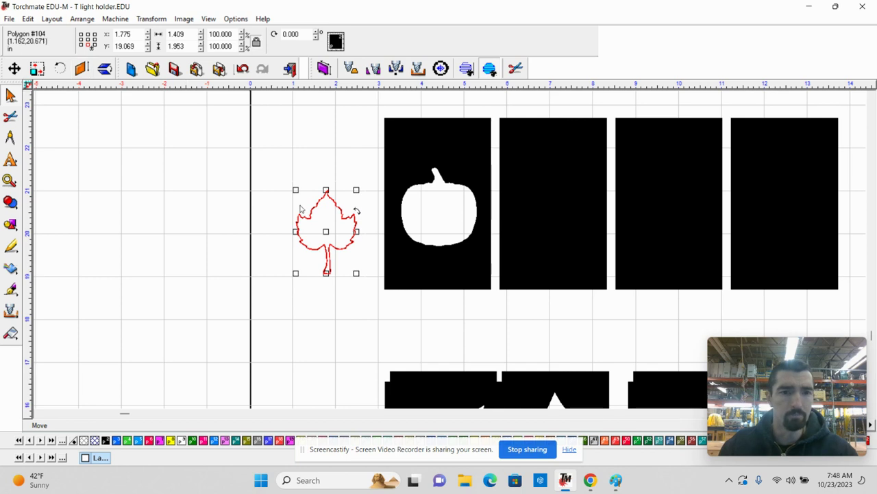
Inspect the traced 1.409 by 1.953 in leaf edge by toggling its selection
click(310, 161)
click(340, 217)
scroll(343, 218, up, 3)
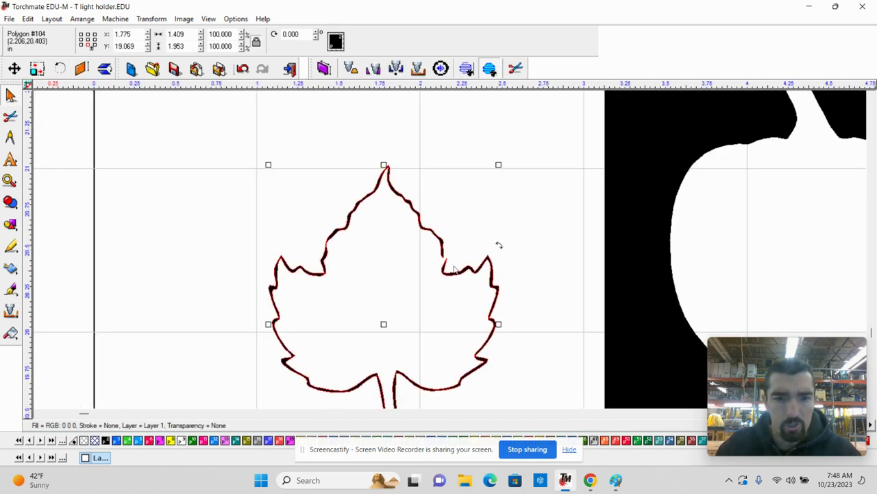
click(463, 233)
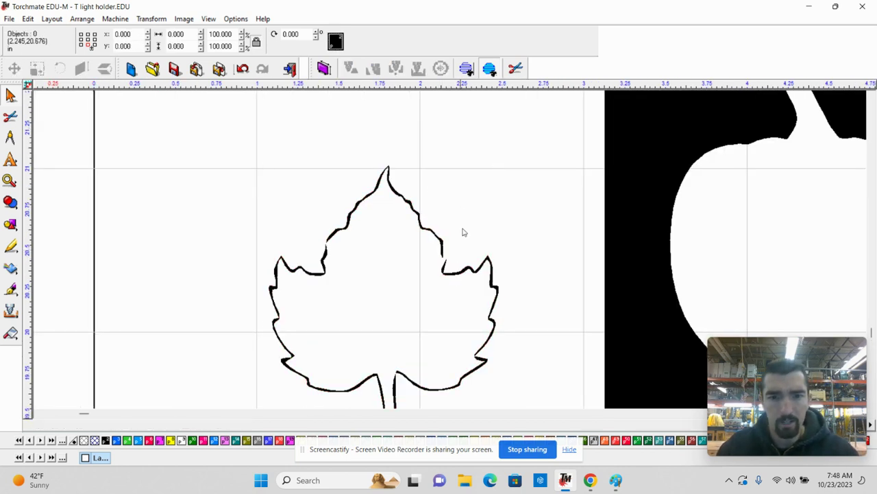
click(445, 269)
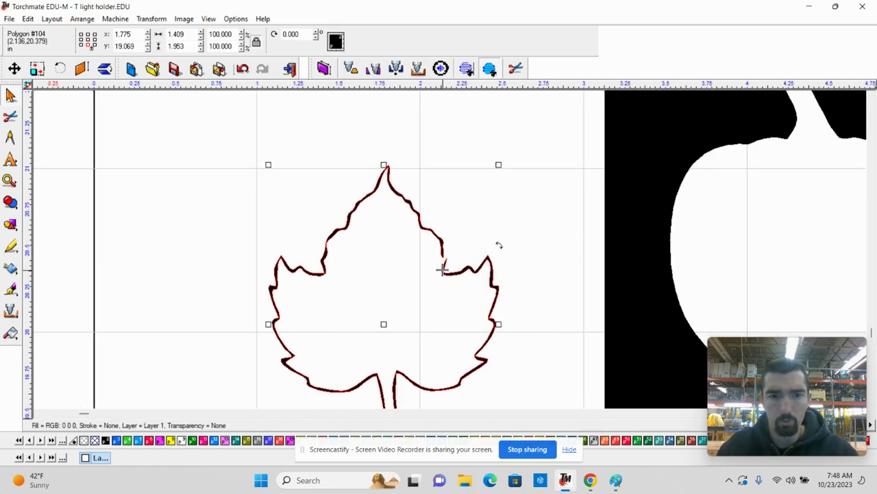
click(421, 309)
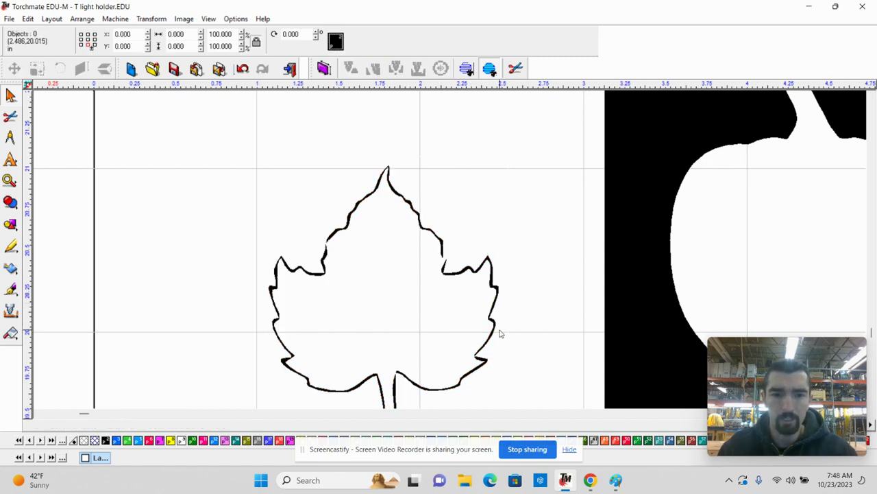
click(325, 246)
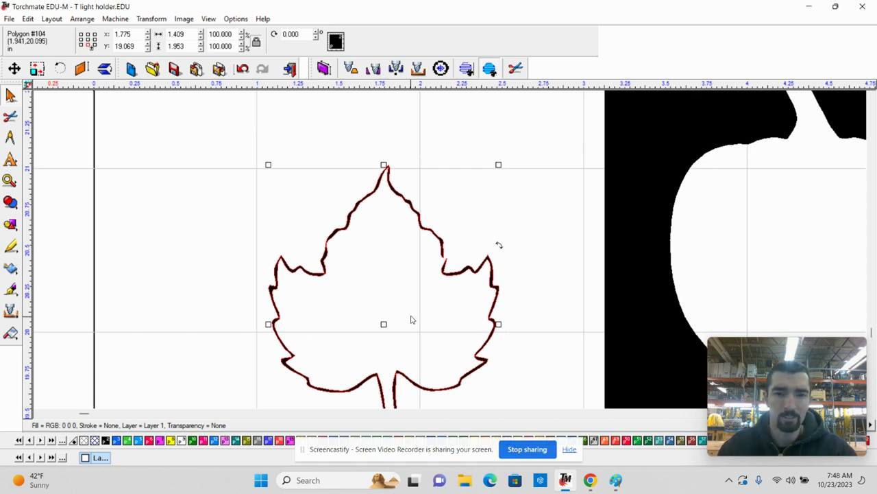
Marquee-select the maple leaf outline and fill it with black from the colour palette
click(52, 19)
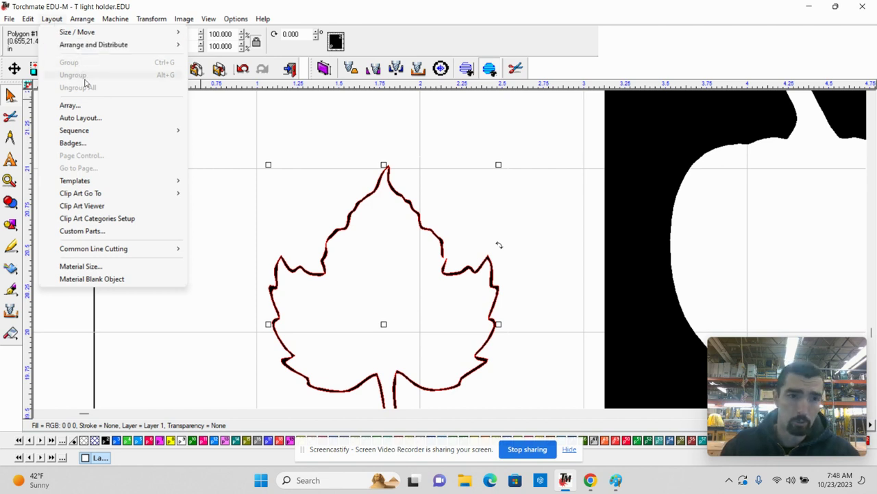
click(324, 198)
scroll(484, 284, down, 3)
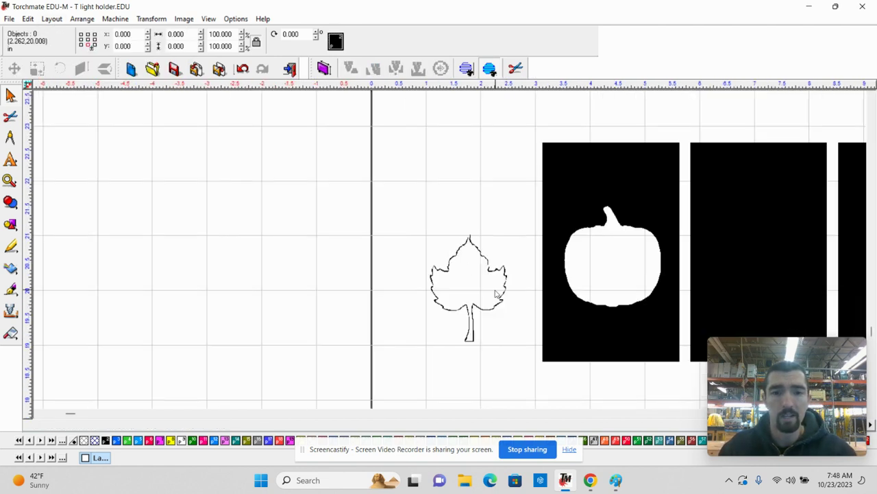
drag(392, 214, 520, 371)
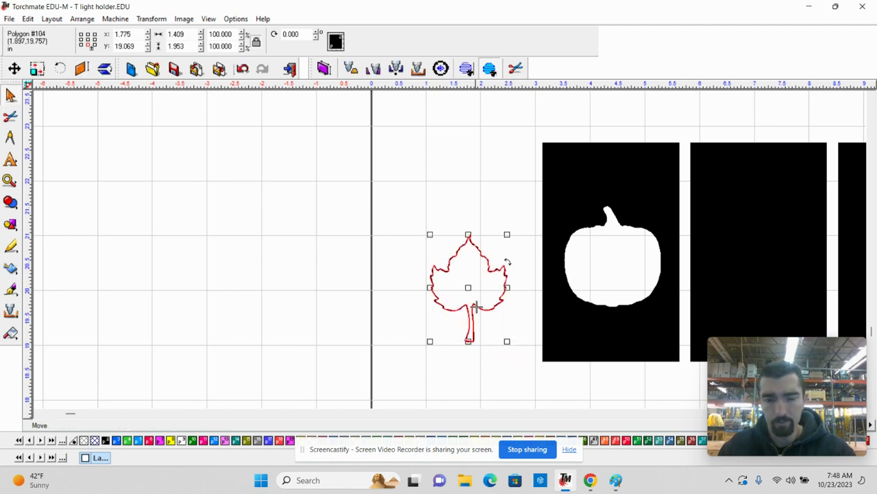
click(106, 442)
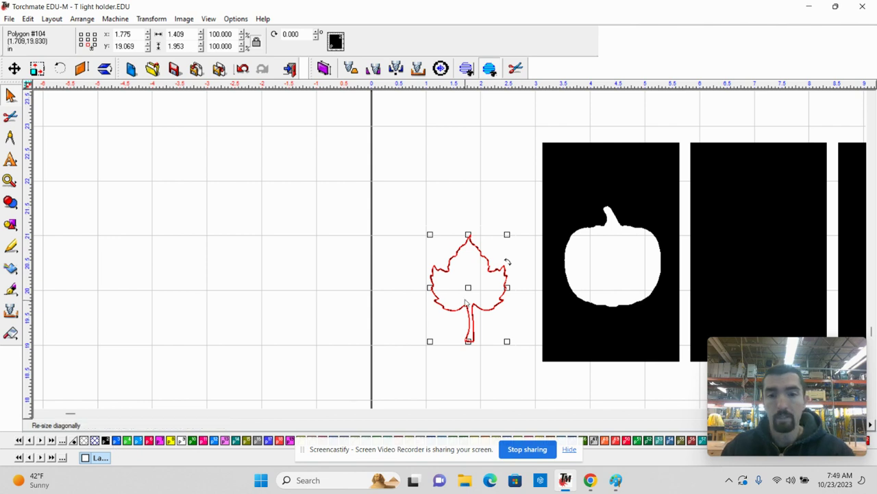
Reselect the black-filled leaf outline by its stem
click(441, 229)
scroll(490, 304, up, 2)
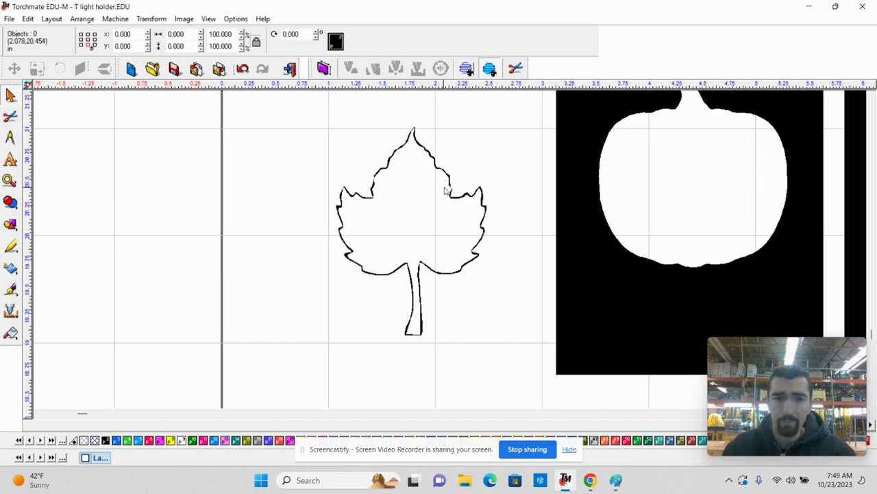
click(431, 156)
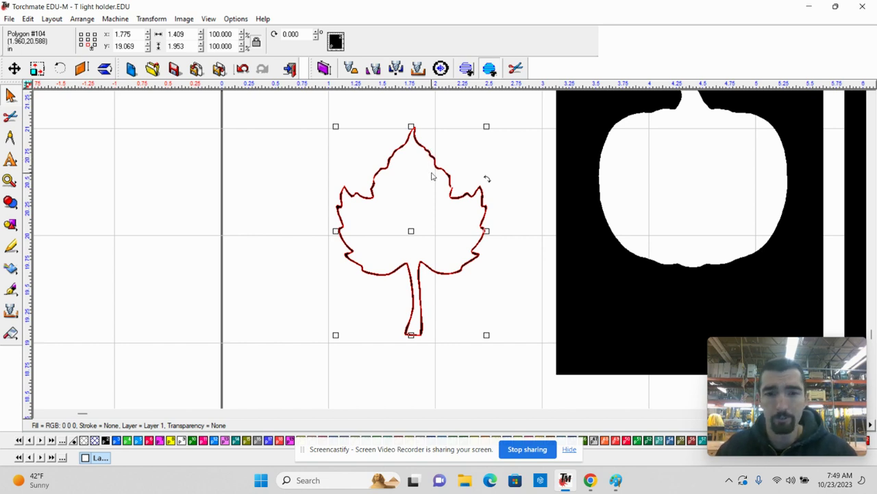
click(412, 213)
click(416, 267)
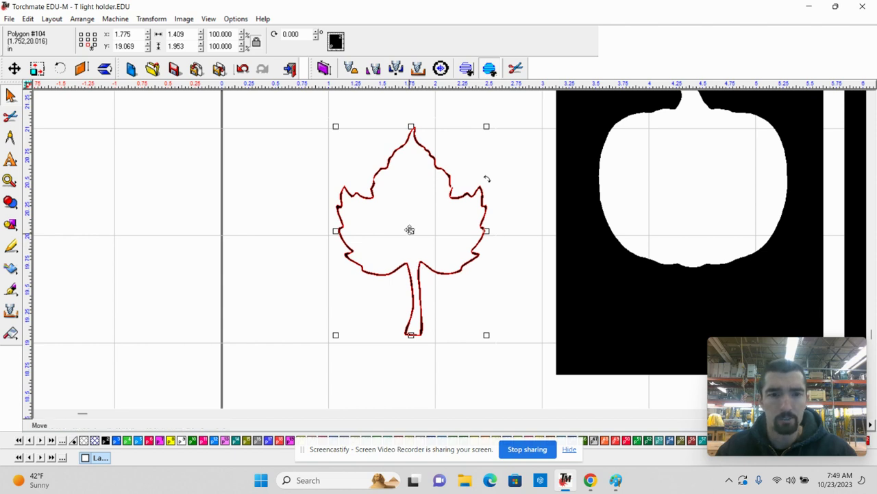
scroll(410, 230, down, 3)
Move the leaf into the second black panel, enlarge it and nudge it left
drag(451, 251, 639, 228)
scroll(661, 251, up, 1)
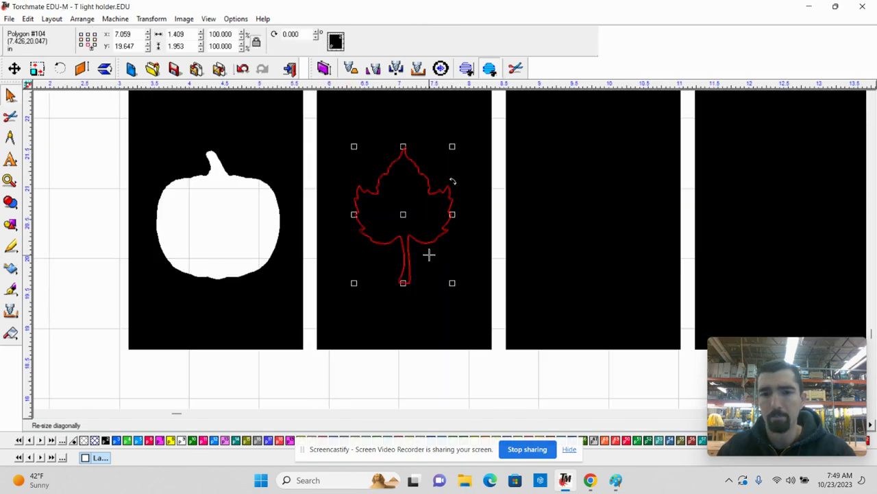
scroll(425, 254, down, 1)
scroll(434, 212, up, 1)
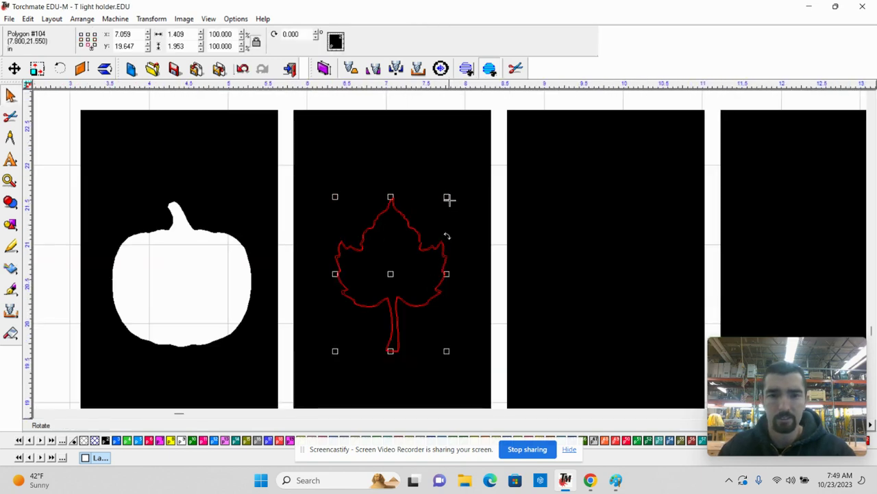
drag(449, 198, 465, 172)
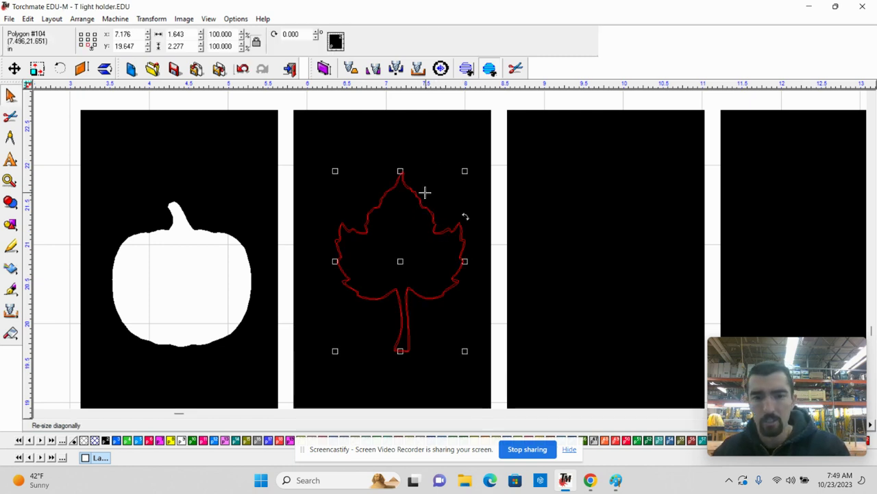
key(Left)
key(Left)
key(Left)
key(Left)
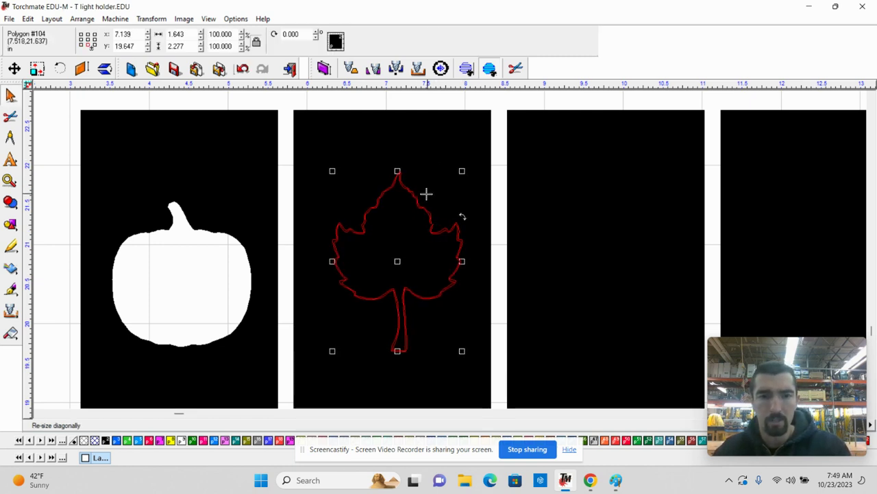
key(Left)
key(Left)
key(Left)
key(Left)
key(Left)
key(Left)
key(Left)
key(Left)
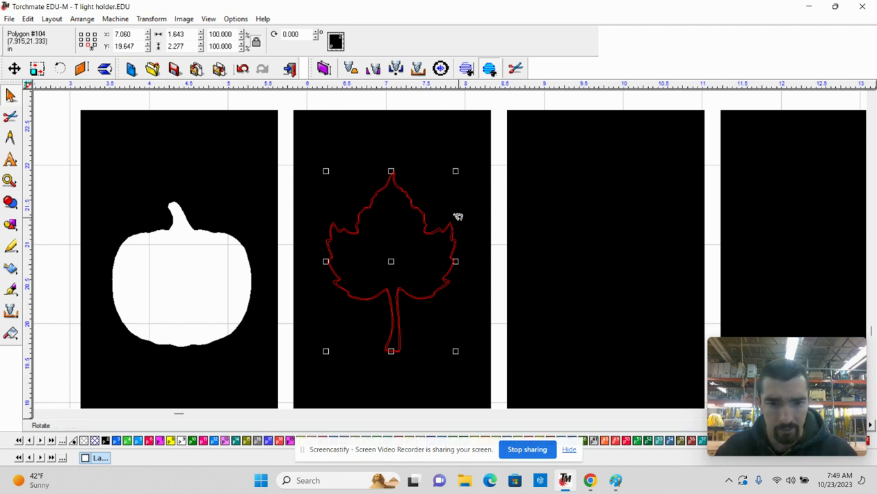
Tilt the leaf about 38.7 degrees, reposition it in the panel, and select it with the panel
drag(458, 217, 464, 230)
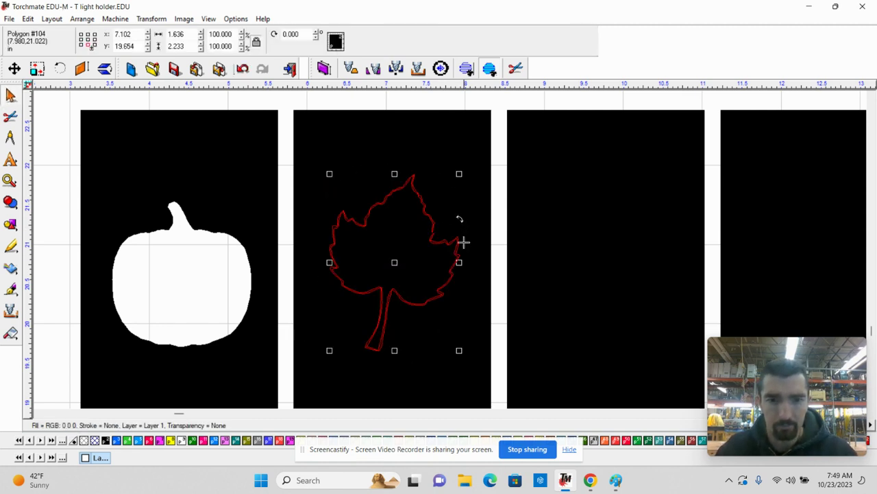
key(ctrl+z)
key(ctrl+z)
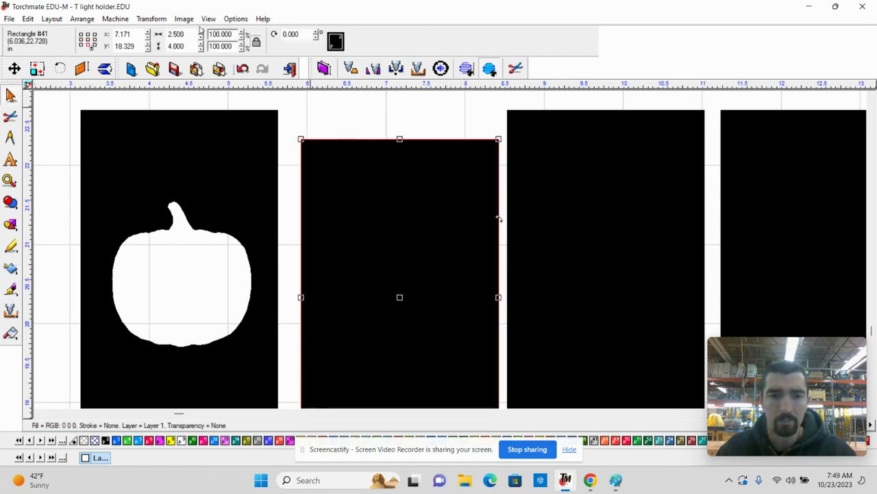
click(244, 69)
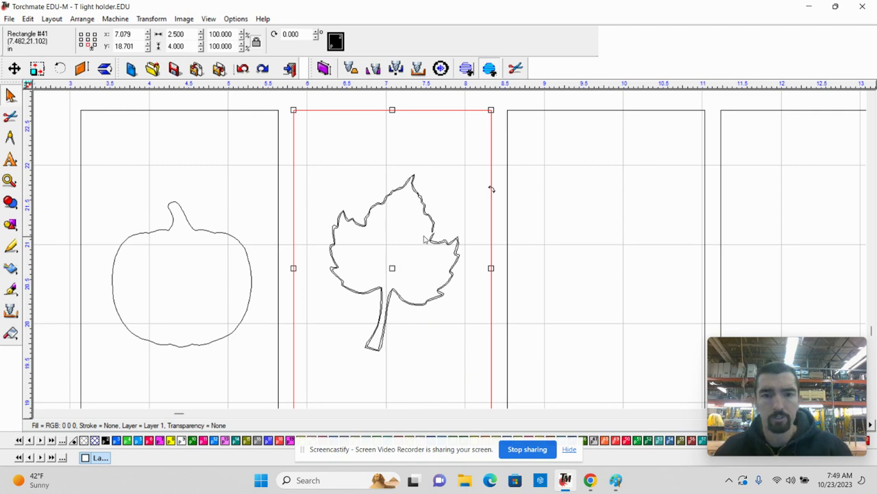
click(429, 214)
drag(460, 222, 364, 368)
drag(395, 269, 394, 273)
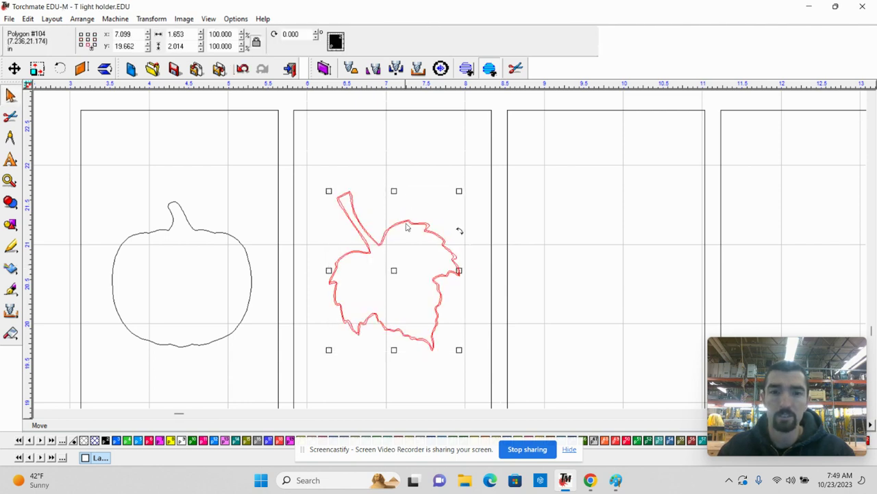
shift+click(376, 110)
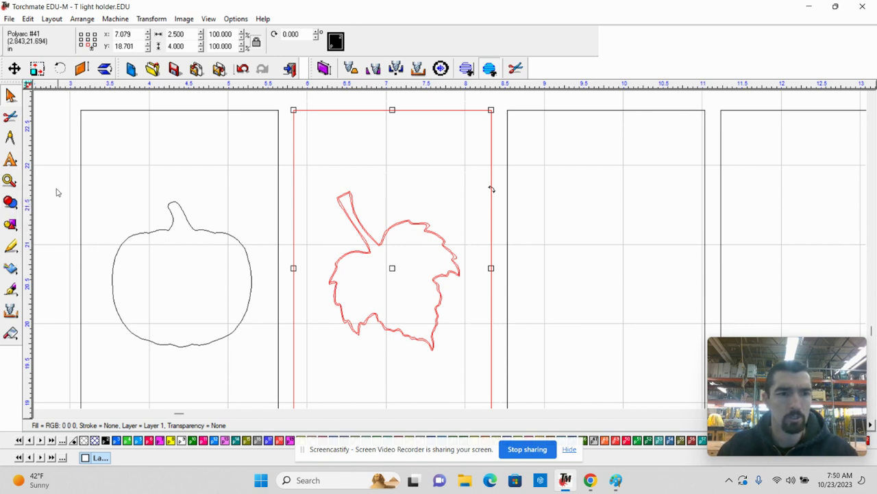
click(367, 106)
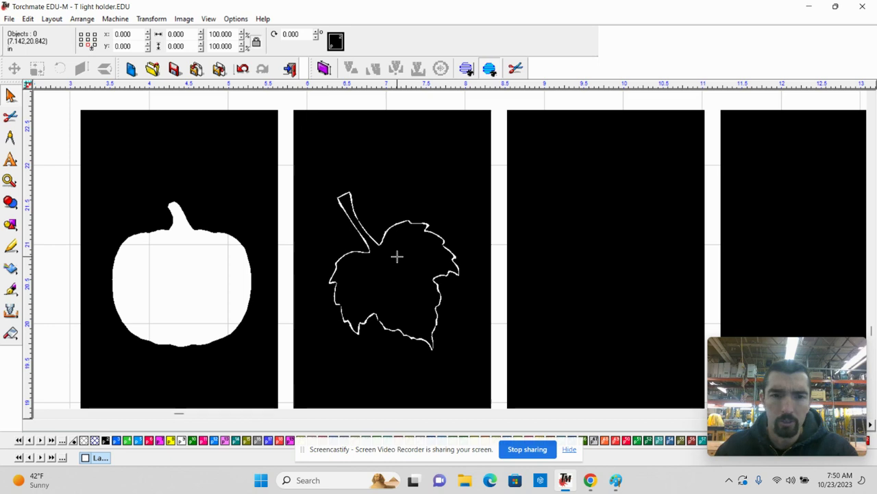
click(404, 261)
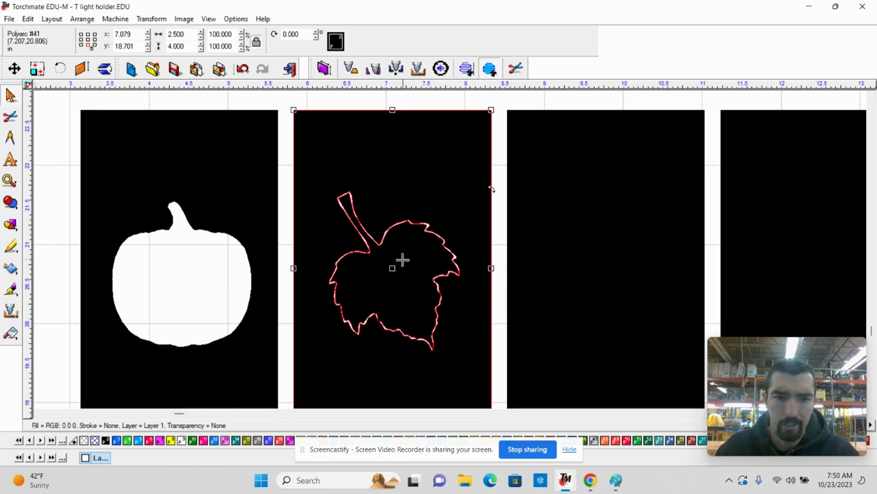
scroll(457, 249, down, 1)
scroll(448, 251, up, 1)
scroll(449, 254, up, 1)
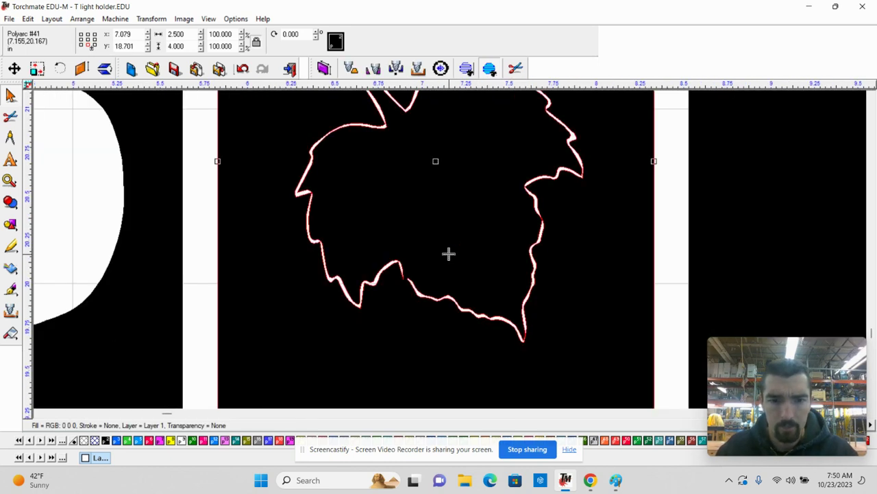
scroll(448, 255, up, 2)
double_click(395, 260)
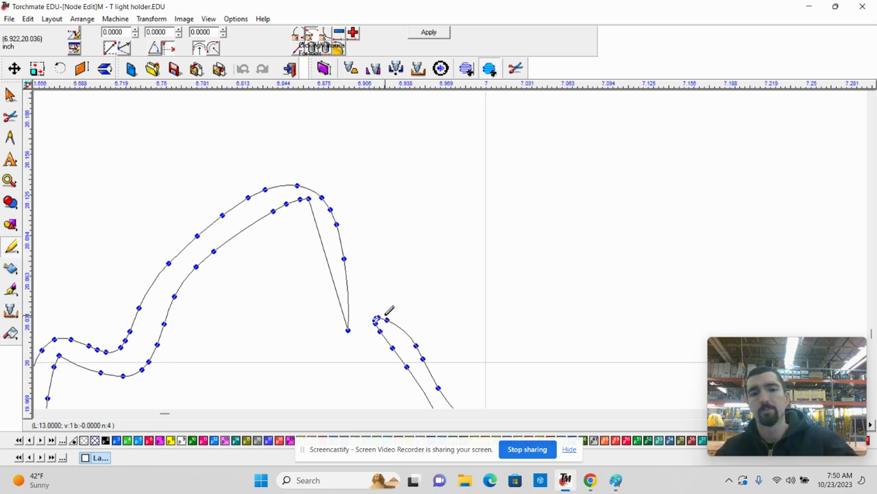
scroll(444, 247, down, 2)
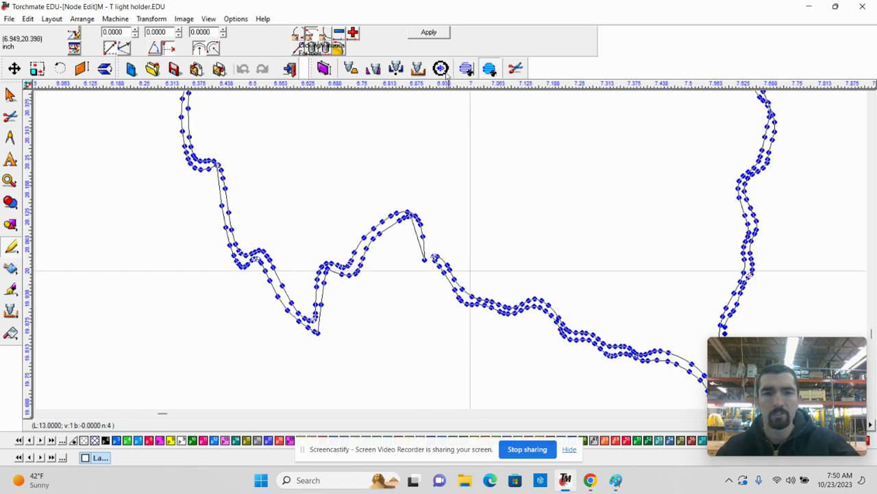
click(428, 32)
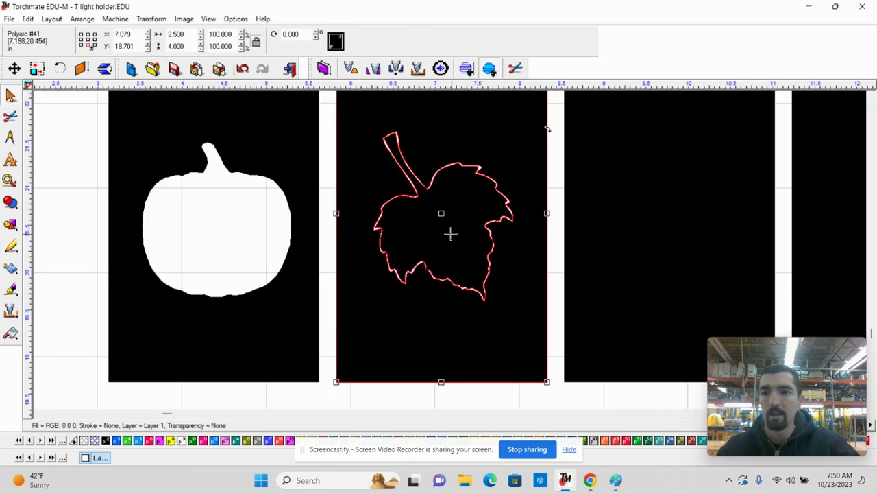
scroll(505, 219, up, 2)
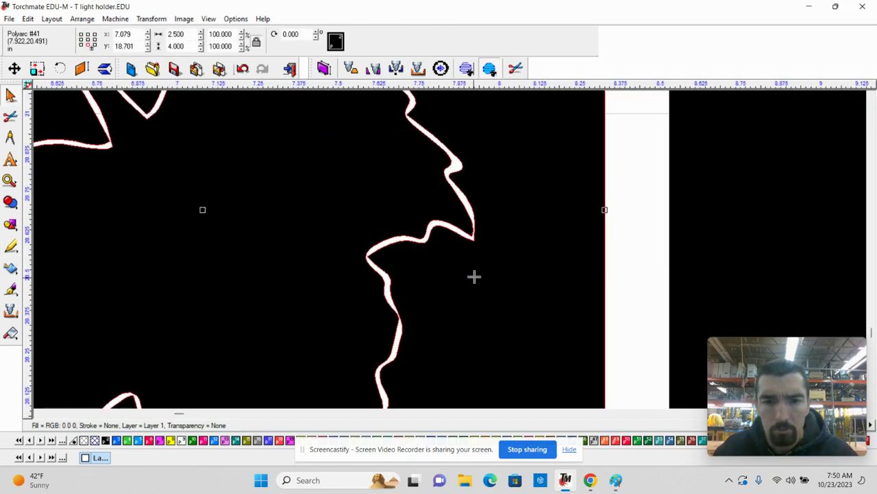
scroll(446, 245, down, 2)
scroll(445, 247, up, 2)
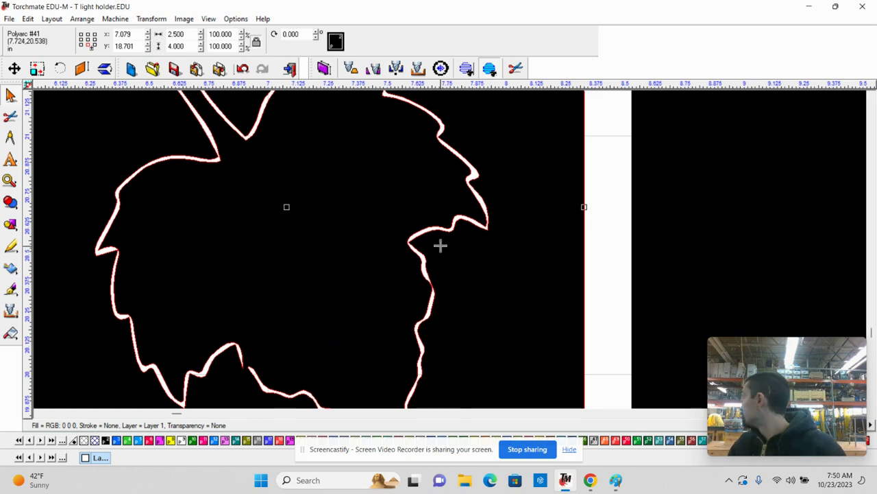
scroll(418, 264, down, 2)
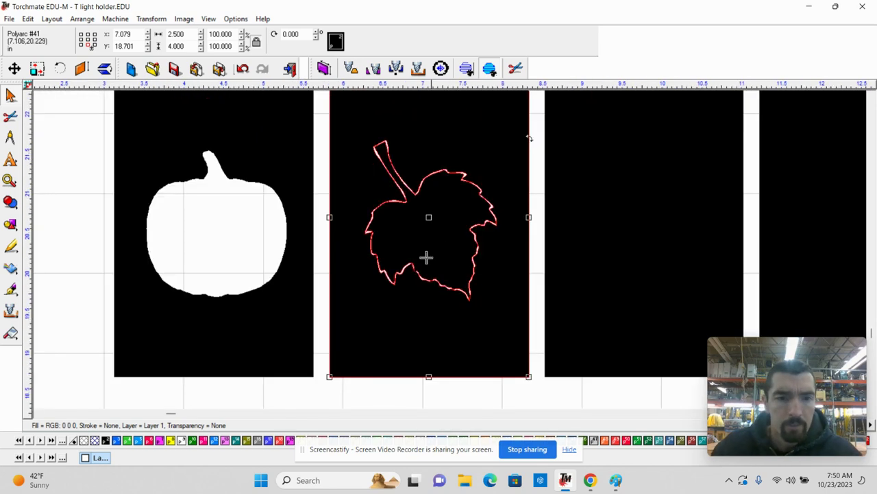
scroll(418, 264, up, 3)
scroll(548, 254, down, 2)
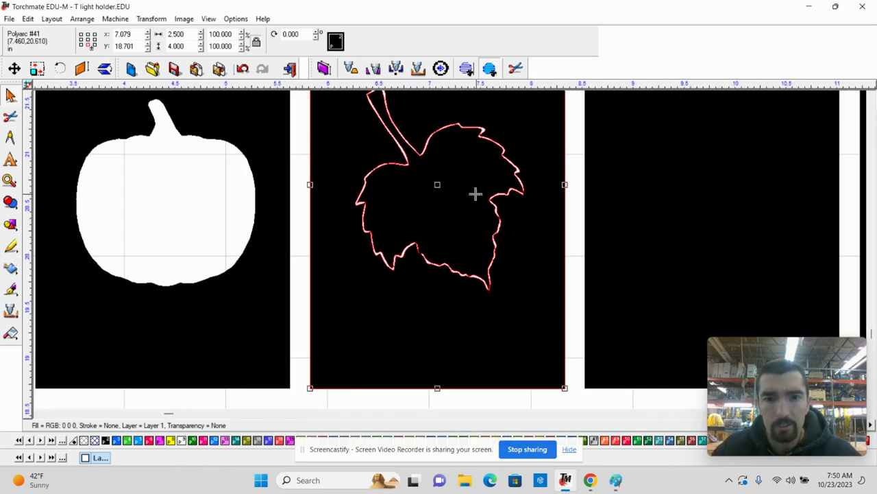
scroll(448, 284, down, 2)
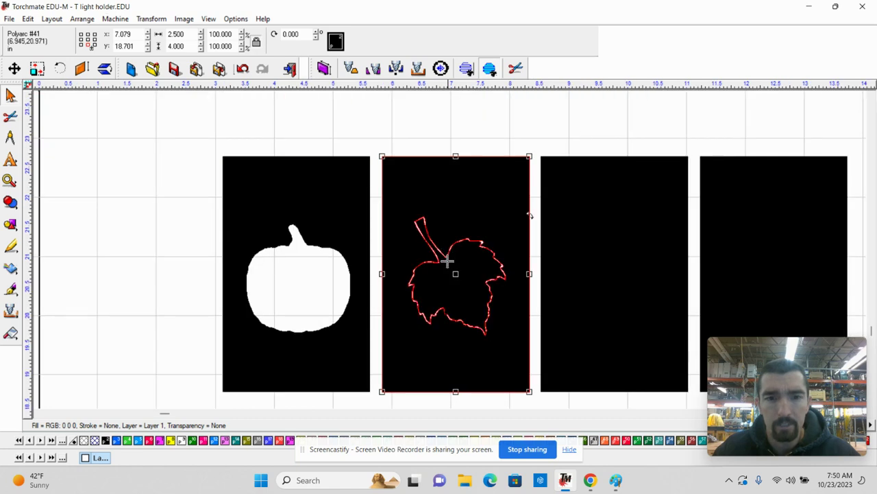
scroll(456, 249, up, 3)
Create an online tool path for the leaf panel at 100 in/min, starting mid-longest-segment
click(115, 18)
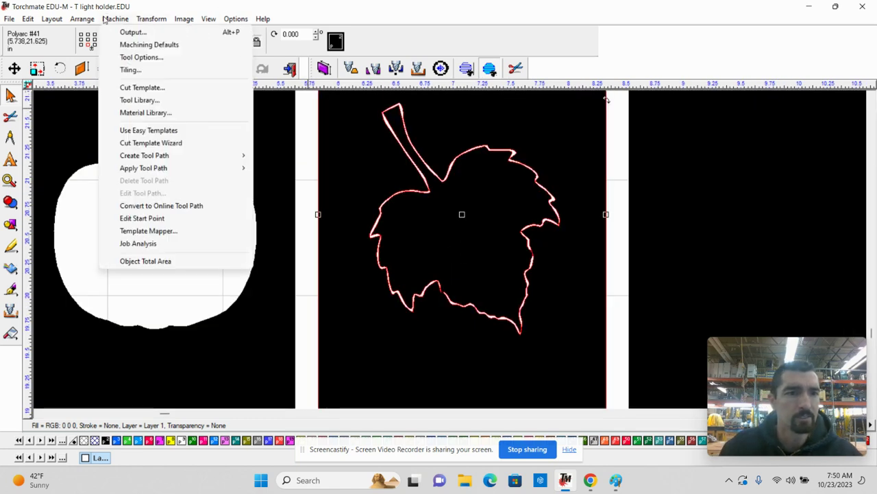
mouse_move(165, 158)
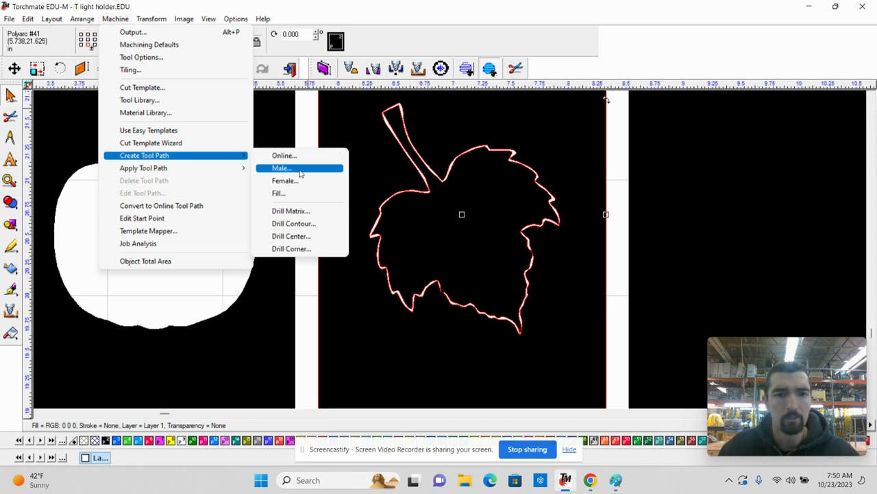
click(294, 156)
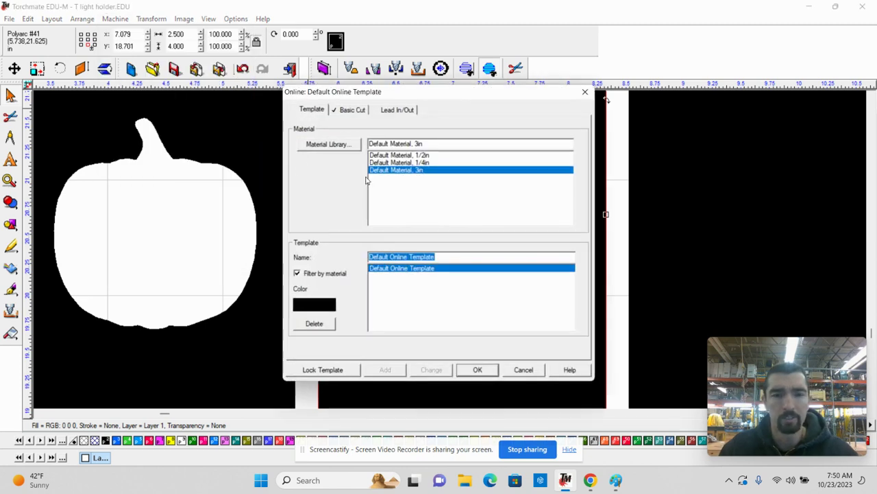
click(350, 111)
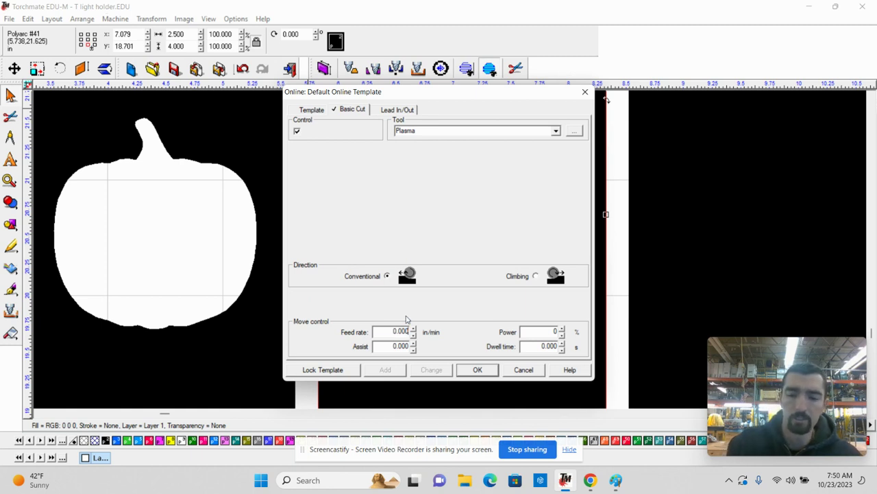
text(1)
key(BackSpace)
key(BackSpace)
key(BackSpace)
key(BackSpace)
key(BackSpace)
key(BackSpace)
key(BackSpace)
key(BackSpace)
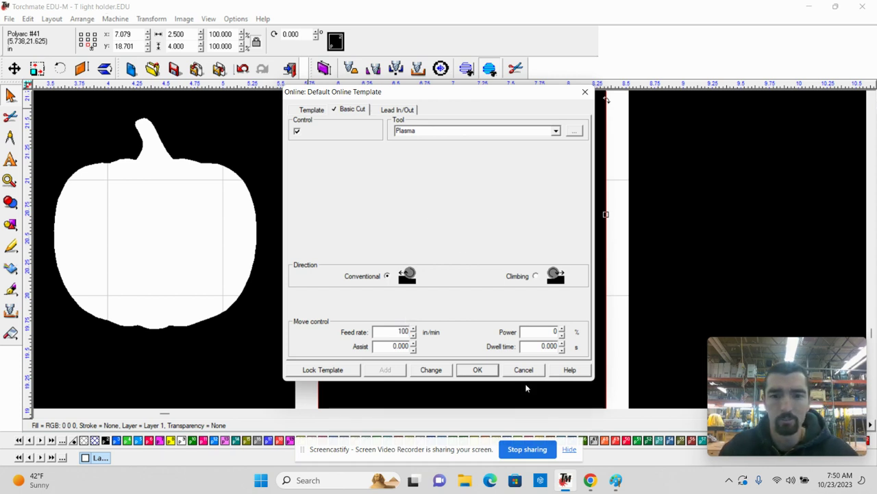
click(397, 109)
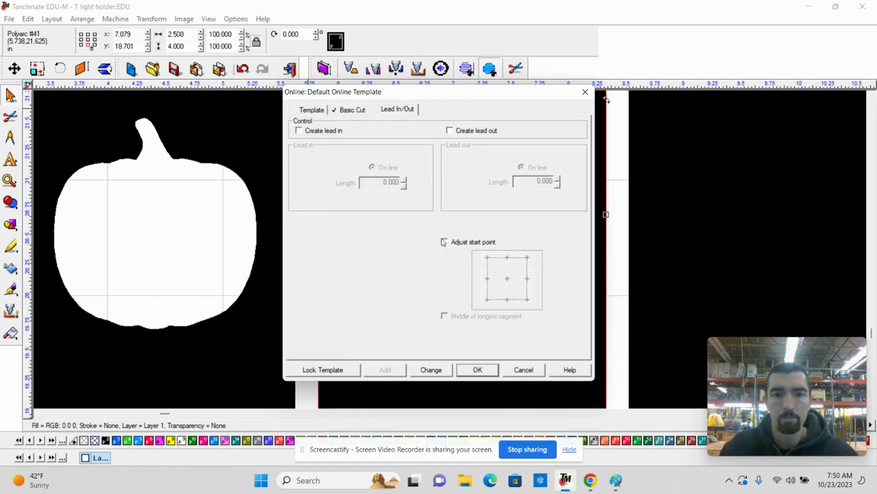
click(445, 242)
click(445, 316)
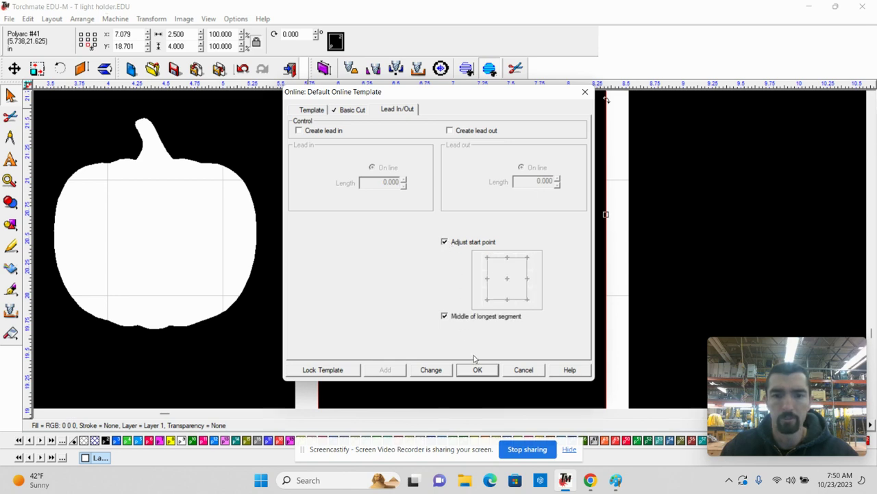
click(477, 371)
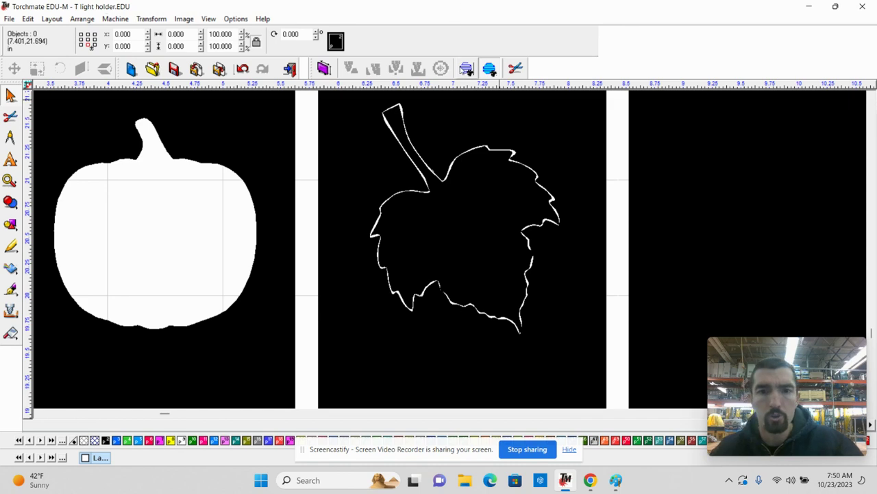
Hide the background images, drag the leaf tool path left off the panel, then show backgrounds again
click(466, 68)
scroll(448, 248, down, 1)
scroll(448, 252, up, 1)
click(446, 257)
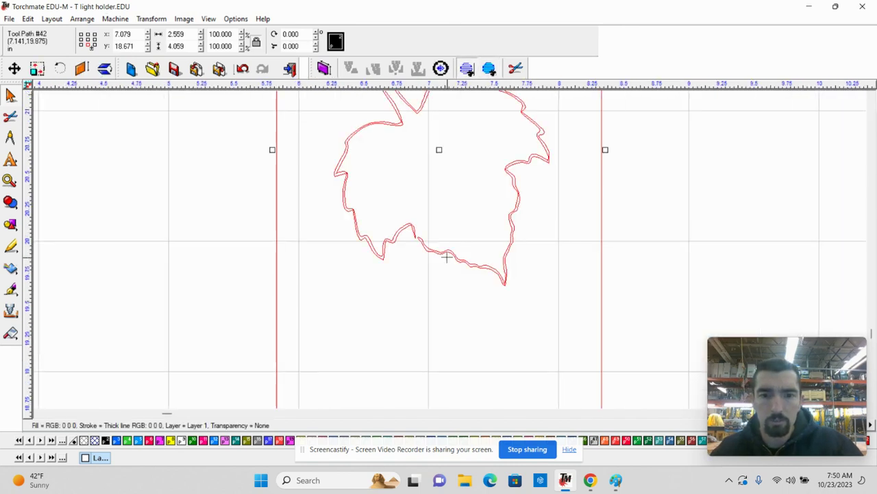
scroll(450, 249, down, 1)
scroll(449, 249, down, 2)
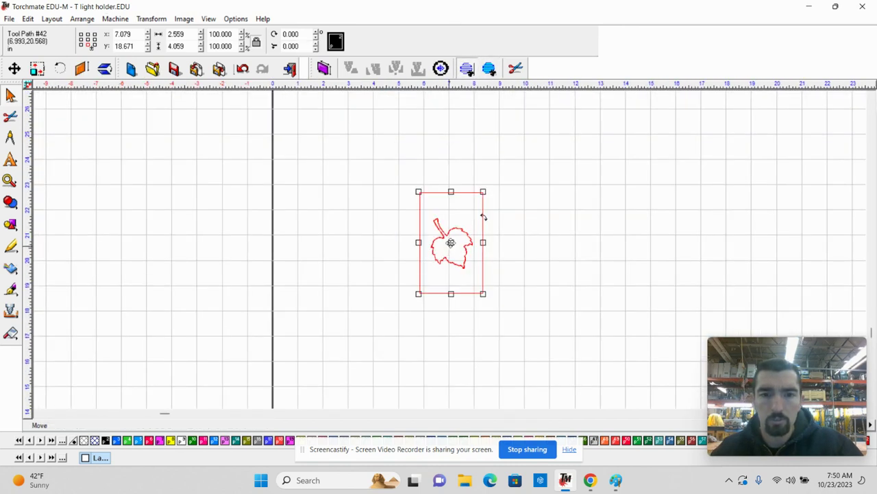
drag(450, 246, 203, 233)
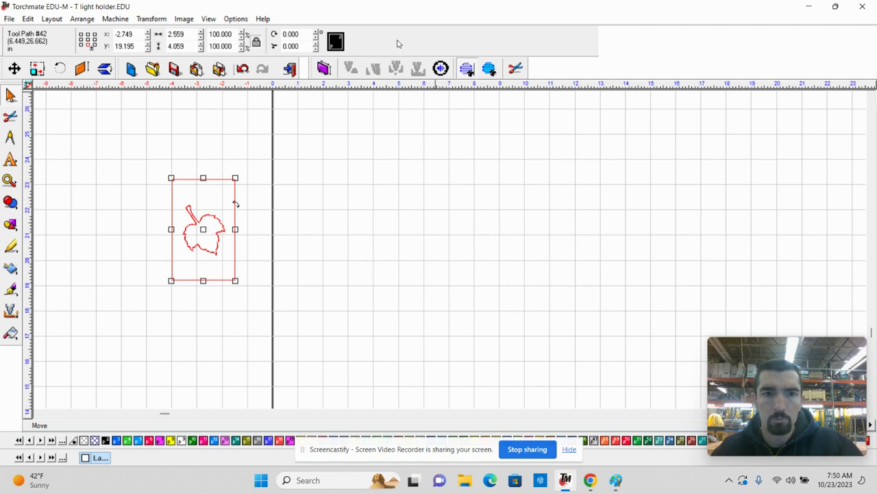
click(469, 68)
Deselect the tool path and zoom in and out to inspect the leaf cut path
click(296, 237)
scroll(220, 239, up, 2)
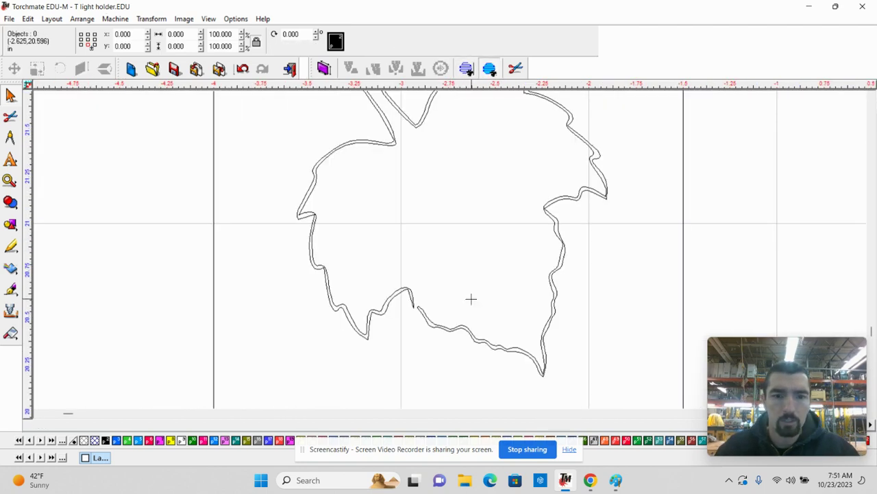
scroll(471, 298, up, 2)
scroll(425, 192, down, 3)
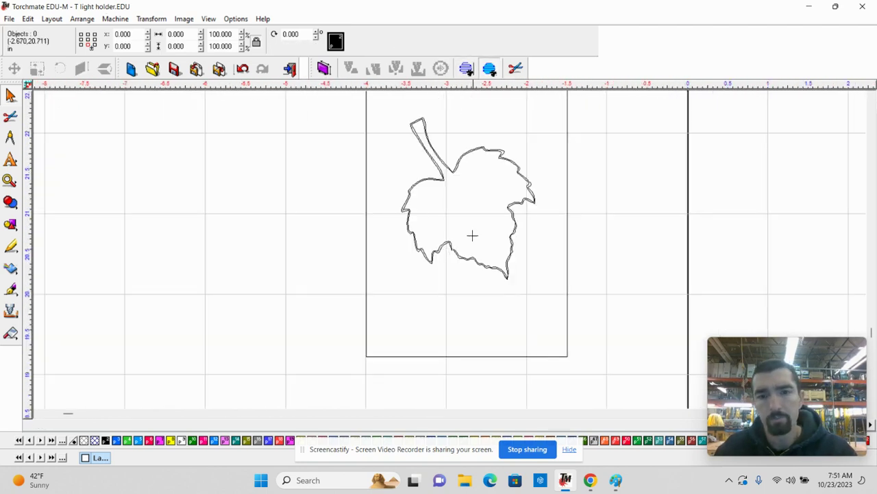
scroll(486, 237, up, 1)
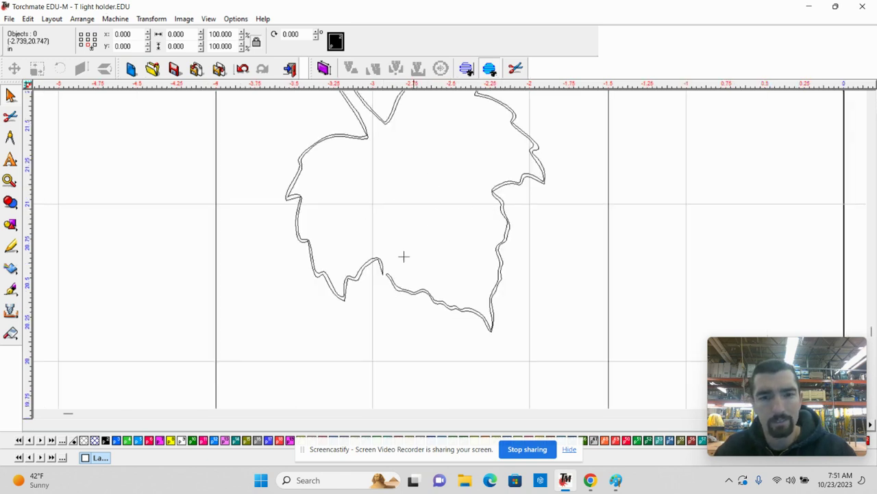
scroll(449, 249, up, 2)
scroll(451, 251, down, 5)
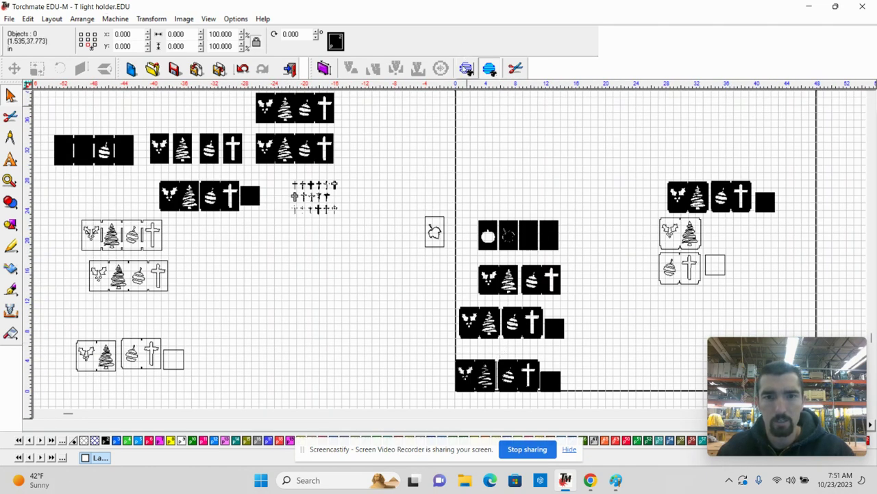
scroll(451, 251, up, 3)
scroll(450, 251, down, 2)
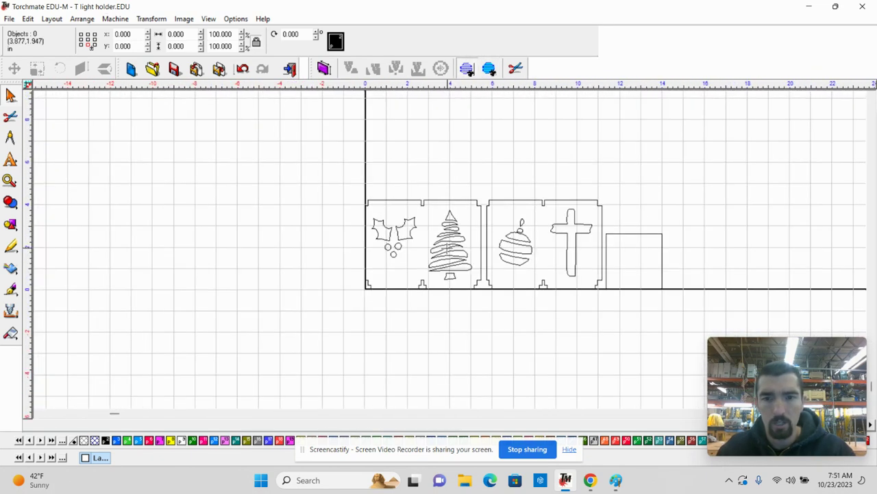
scroll(450, 247, down, 2)
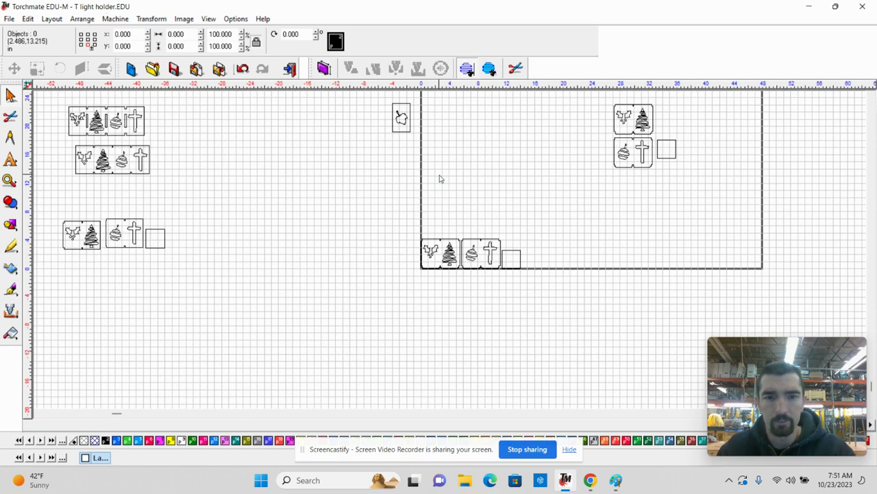
scroll(451, 251, up, 4)
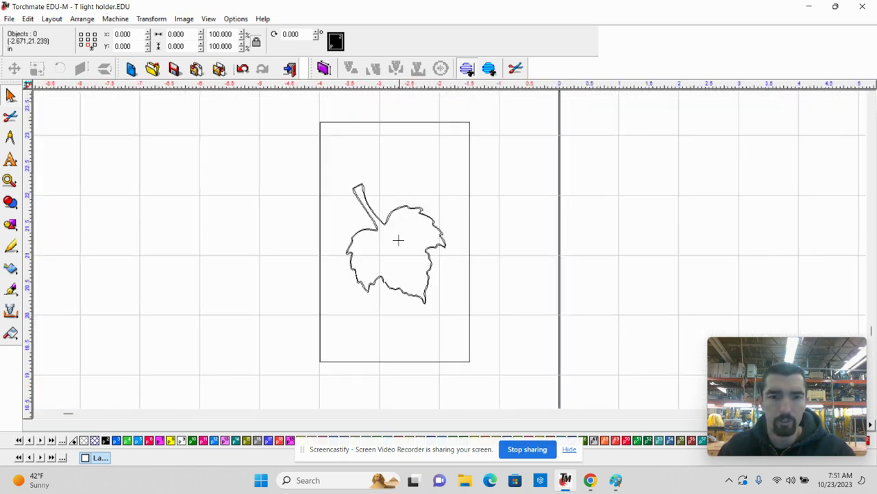
Undo back to remove the leaf's generated tool path and show the background artwork again
click(244, 71)
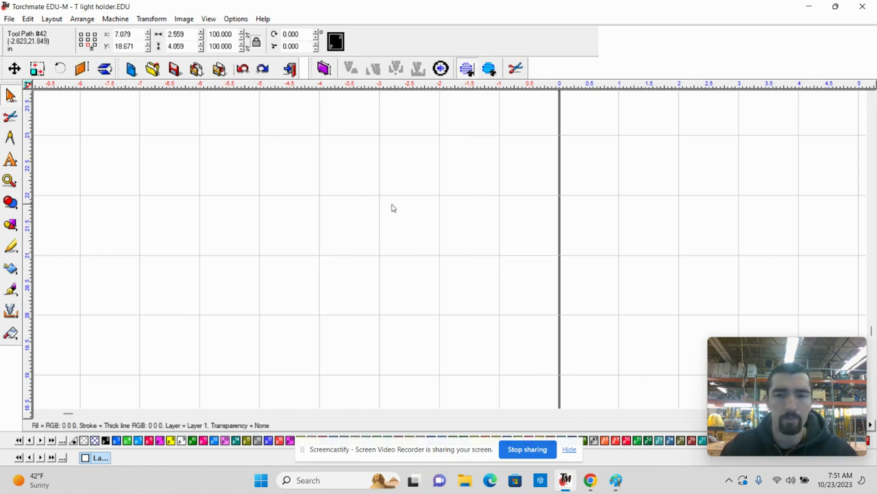
click(244, 71)
scroll(456, 252, down, 1)
click(244, 72)
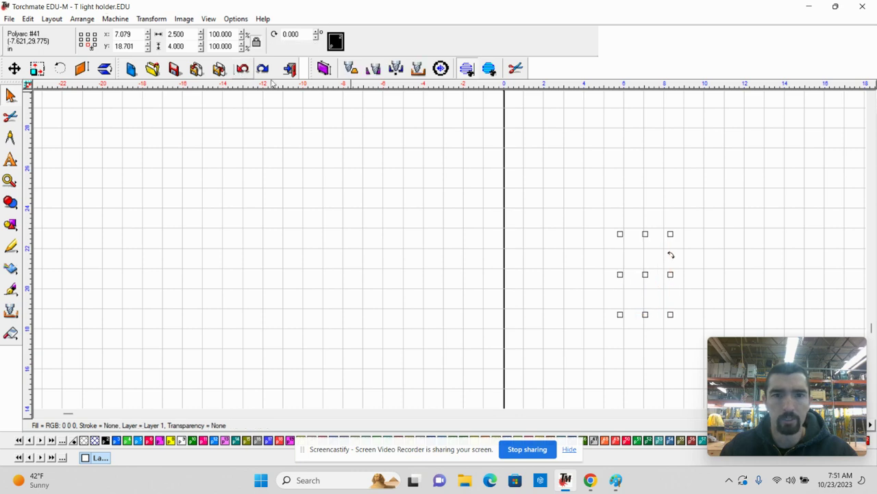
click(488, 69)
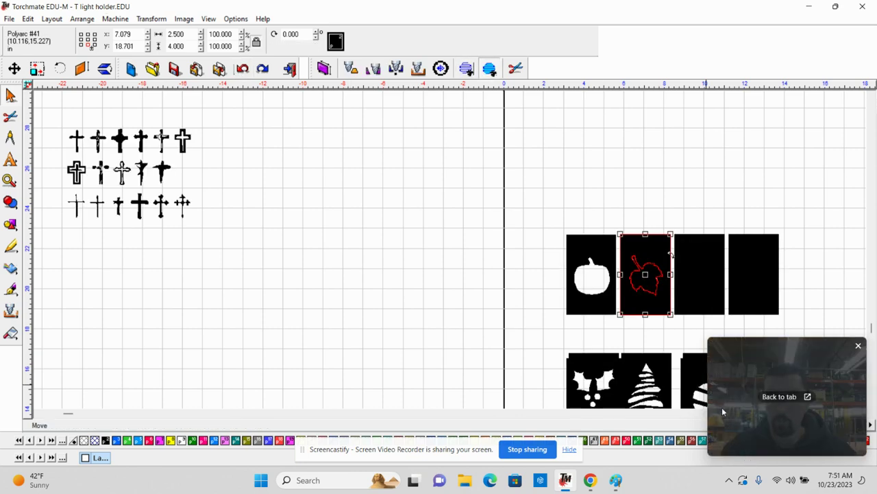
scroll(670, 254, up, 1)
scroll(426, 193, down, 2)
scroll(450, 249, up, 6)
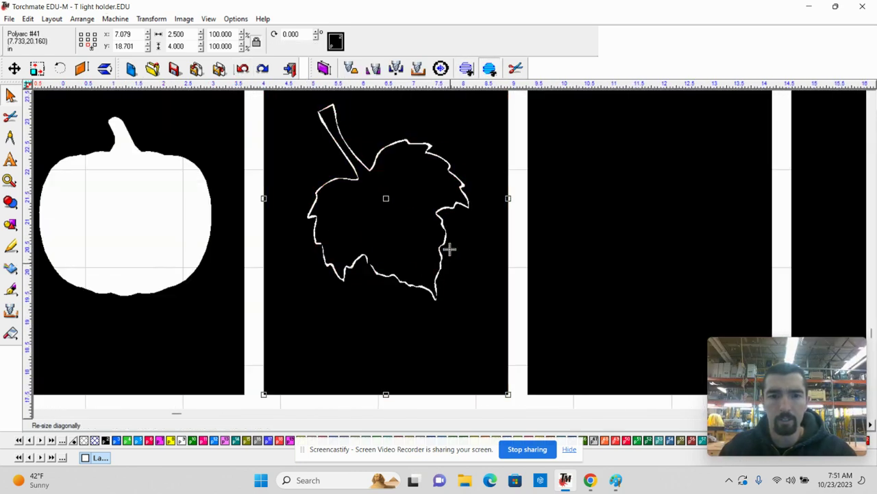
click(506, 248)
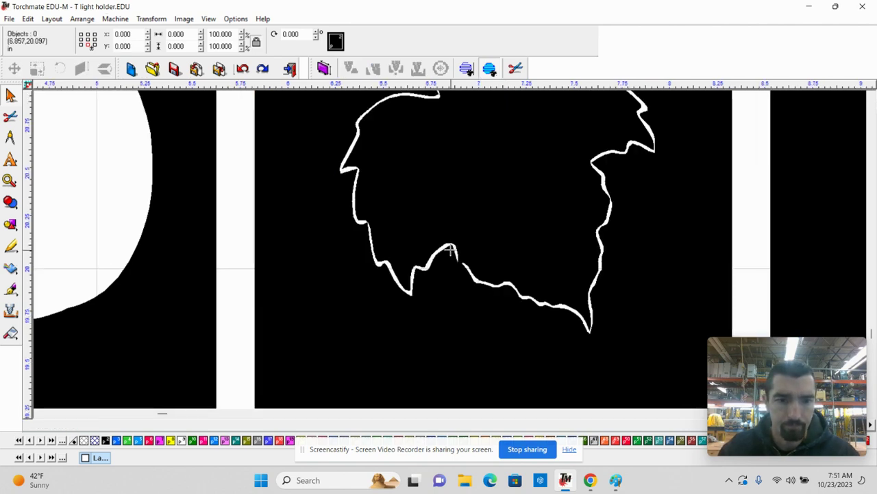
scroll(450, 248, up, 1)
scroll(448, 249, up, 1)
Draw a four-point bridging polygon across the leaf cutout's stem notch
double_click(425, 205)
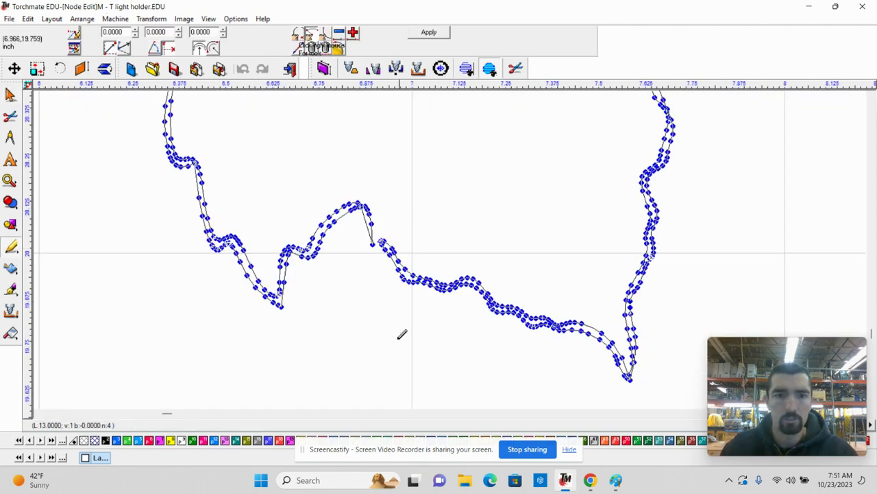
scroll(391, 247, up, 2)
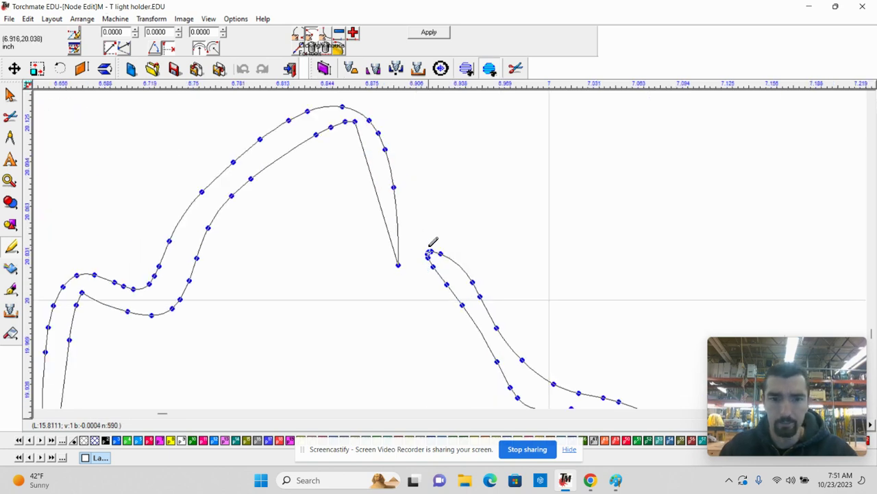
click(430, 32)
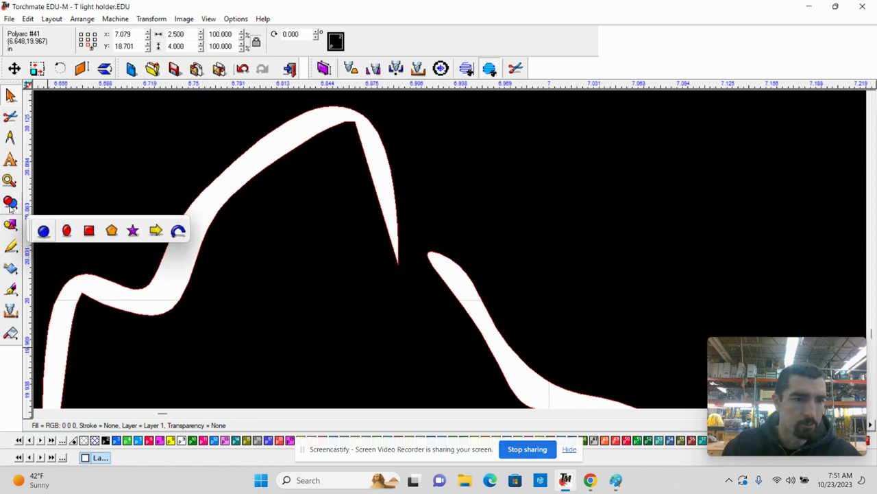
mouse_move(15, 251)
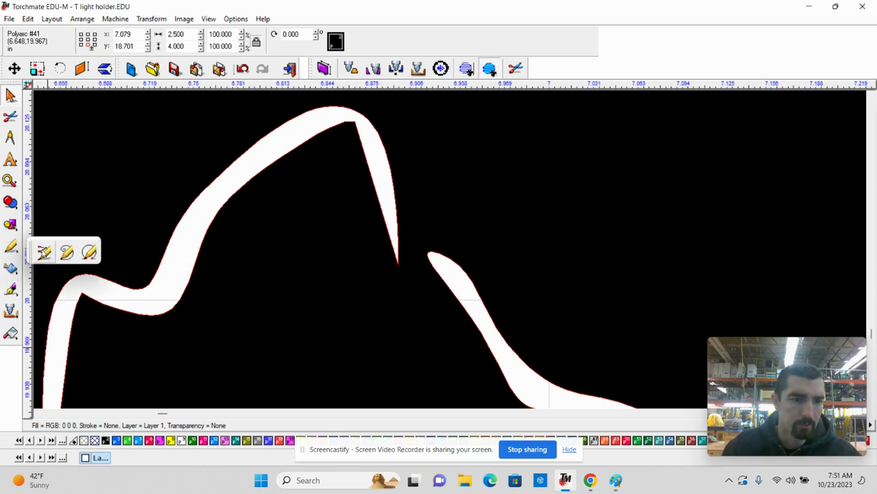
click(44, 252)
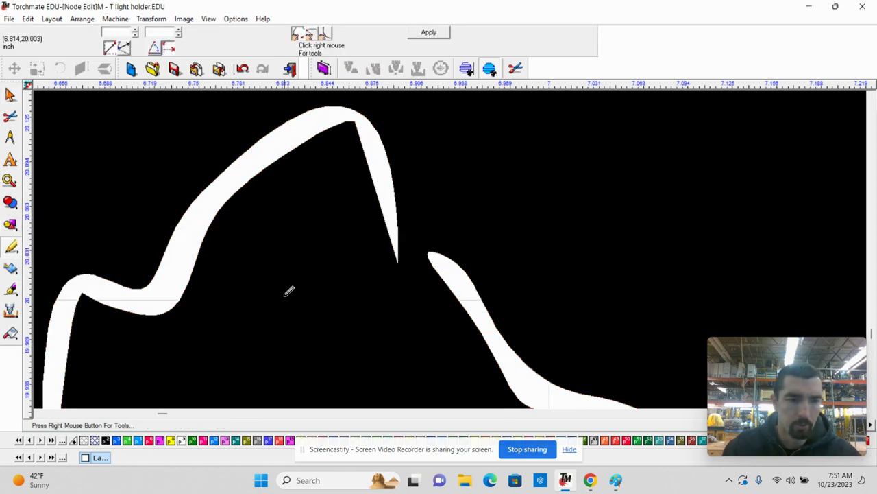
click(395, 244)
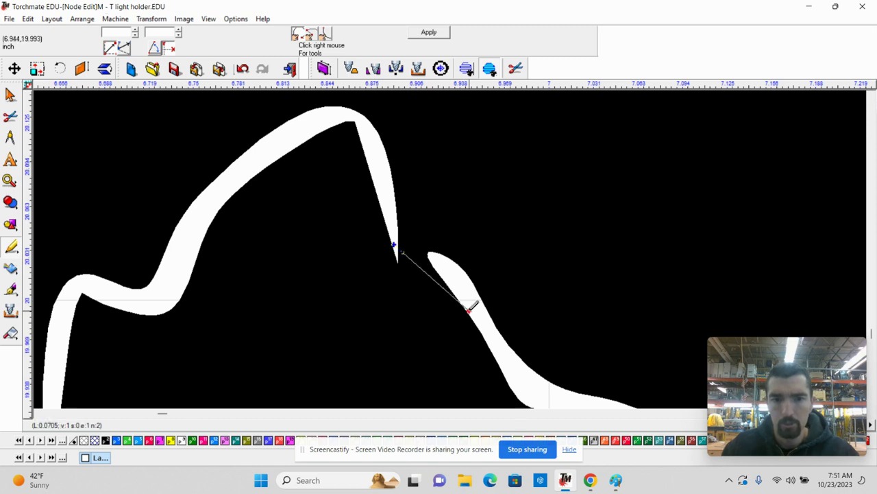
click(468, 309)
click(472, 281)
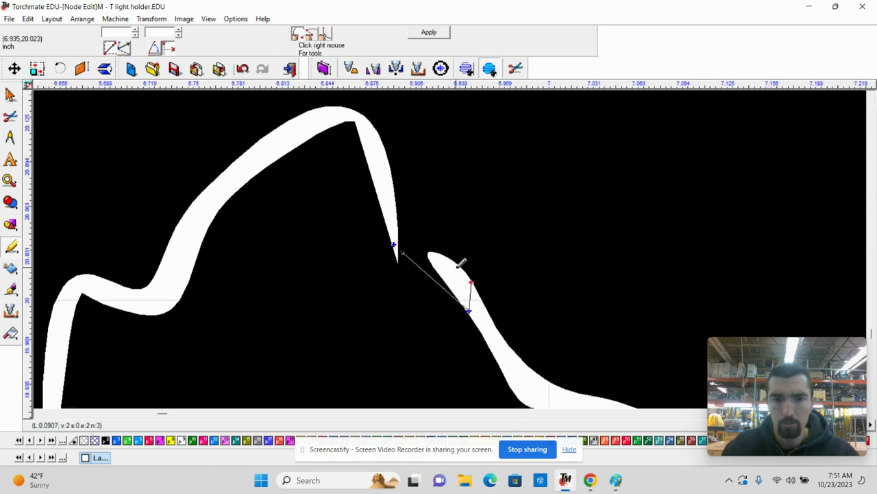
click(390, 205)
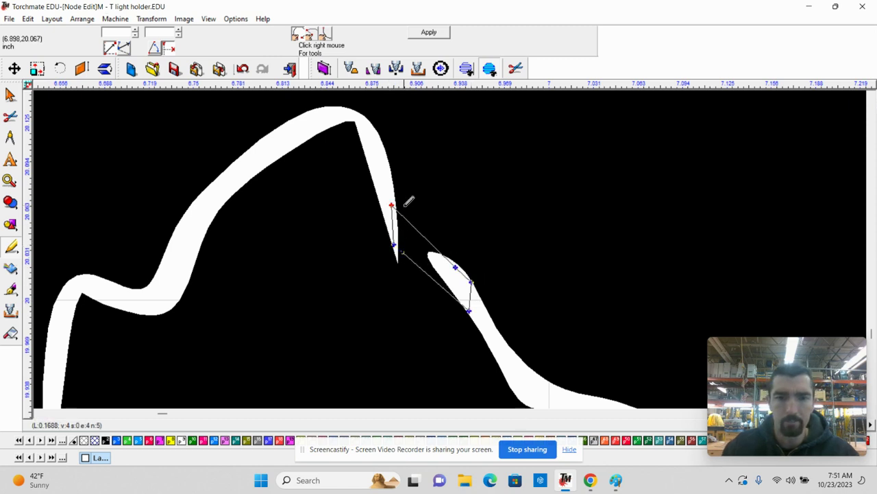
click(425, 33)
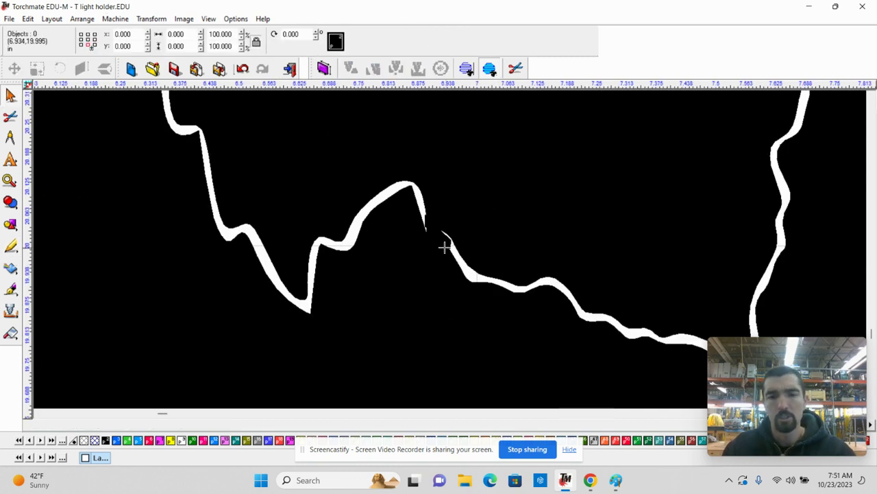
Select everything and weld the bridge polygon into the leaf cutout
scroll(441, 240, down, 3)
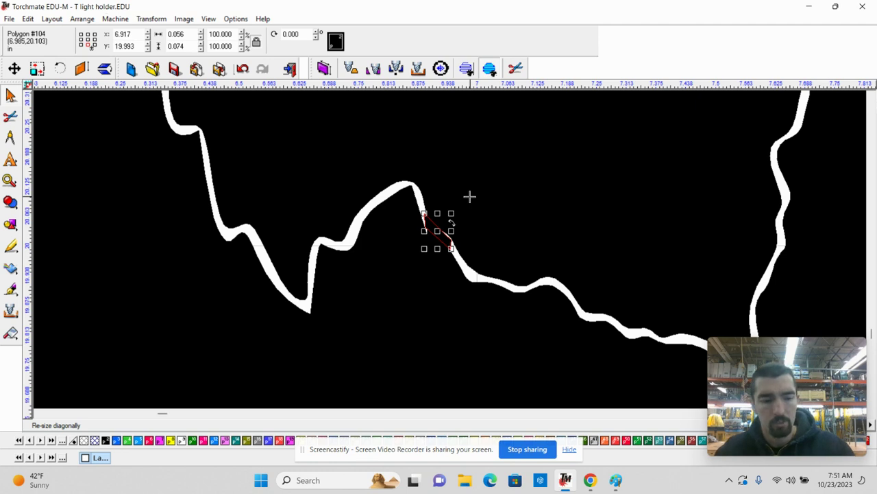
key(ctrl+a)
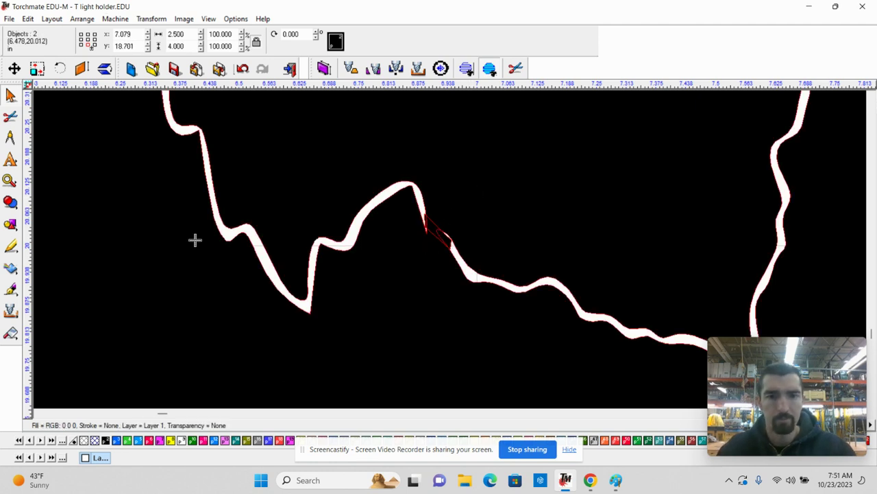
click(9, 203)
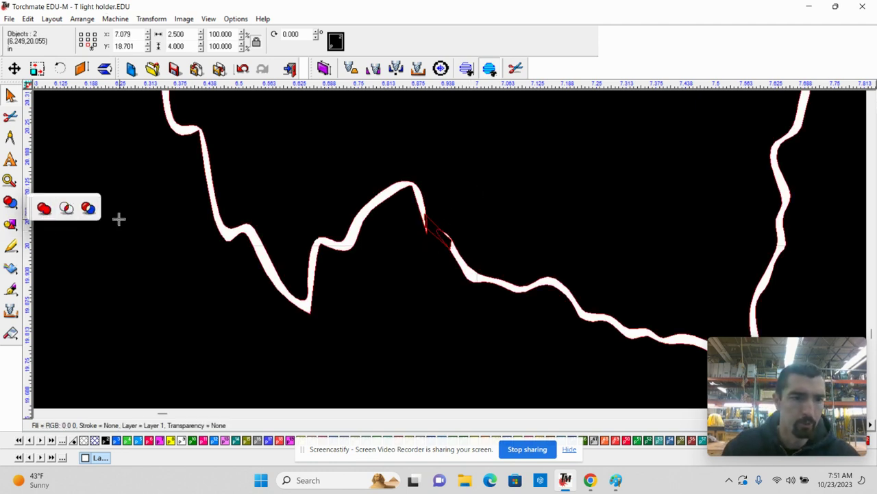
click(85, 207)
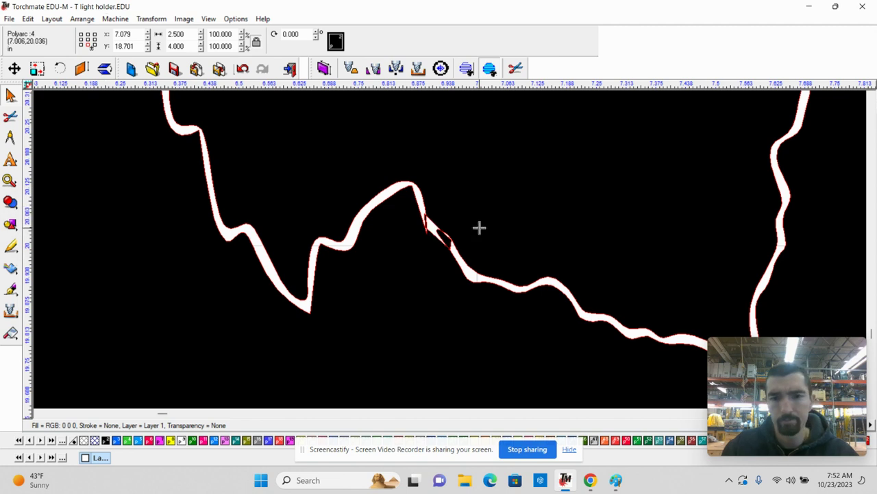
Delete the small black piece and the remaining black sliver inside the leaf notch
scroll(452, 252, up, 3)
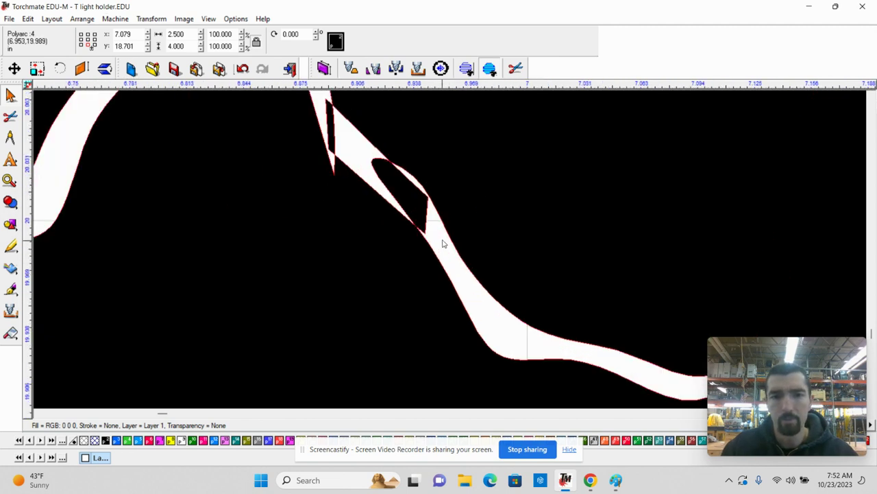
click(417, 204)
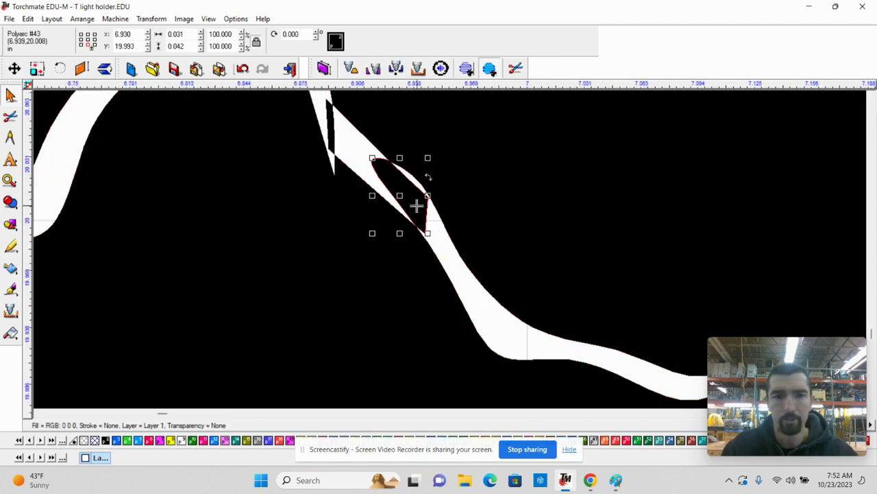
key(Delete)
click(330, 130)
key(Delete)
click(402, 140)
scroll(432, 171, down, 5)
Undo the last leaf change, then reshape the notch by dragging three leaf outline nodes
scroll(448, 250, down, 3)
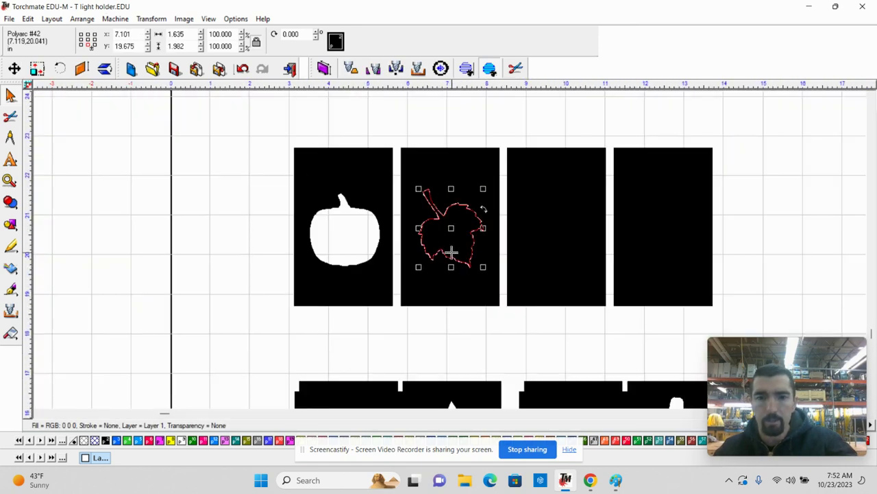
scroll(448, 251, up, 3)
scroll(450, 250, down, 3)
key(Escape)
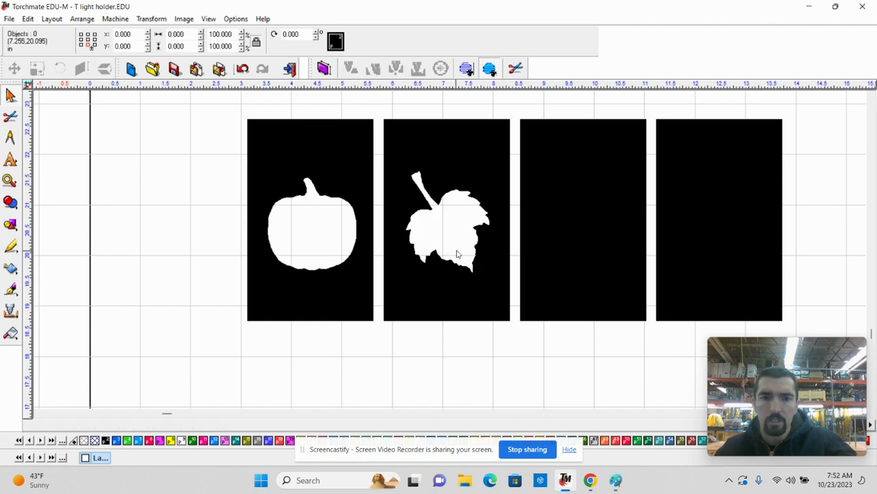
scroll(450, 253, up, 2)
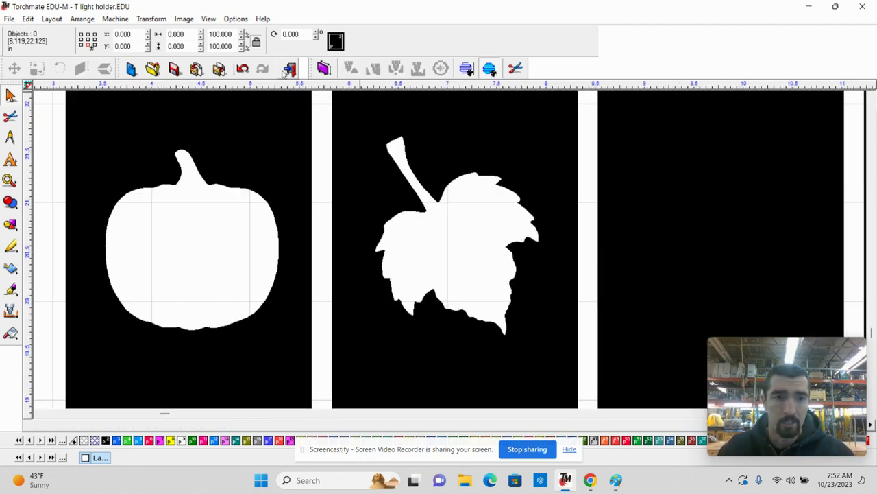
click(243, 69)
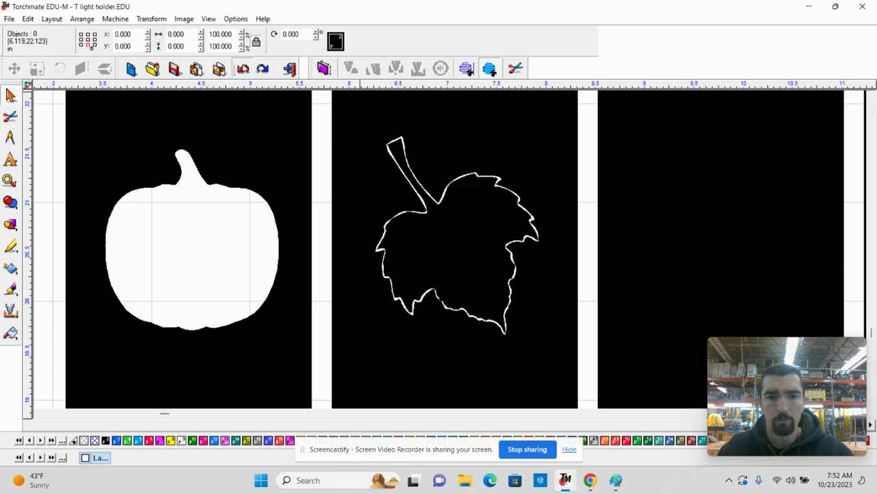
click(456, 286)
double_click(465, 286)
scroll(450, 251, up, 5)
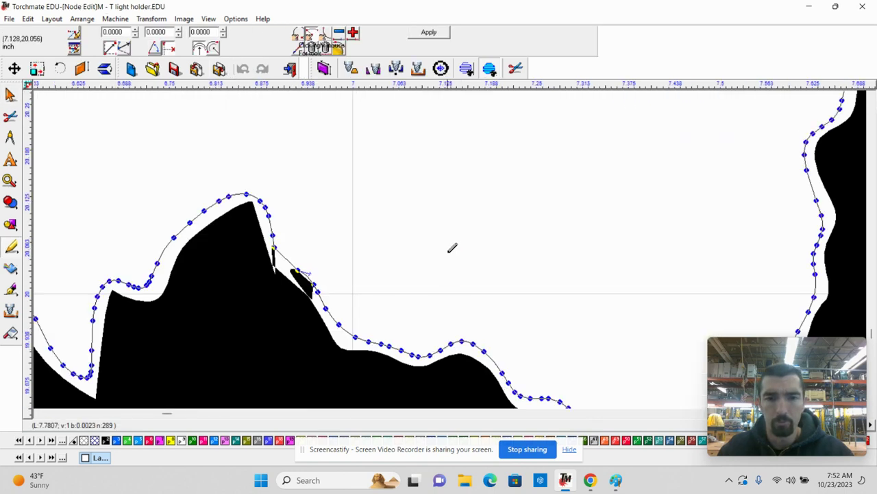
drag(368, 340, 427, 218)
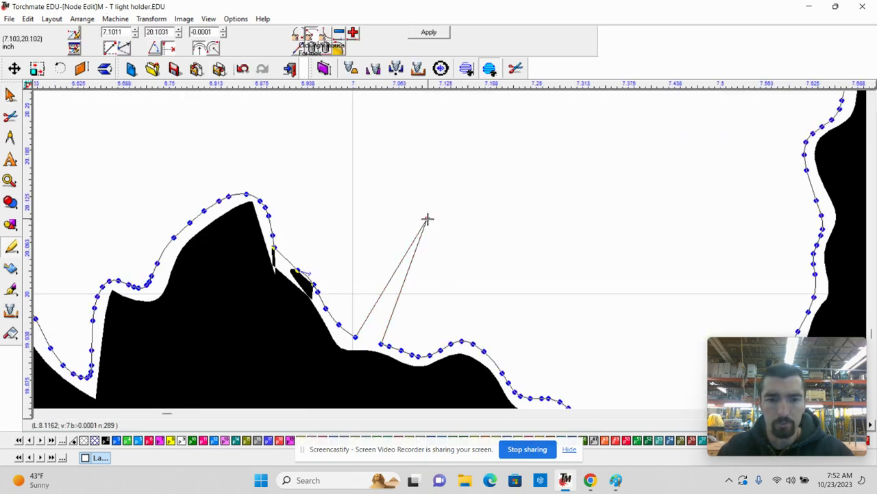
drag(381, 344, 461, 248)
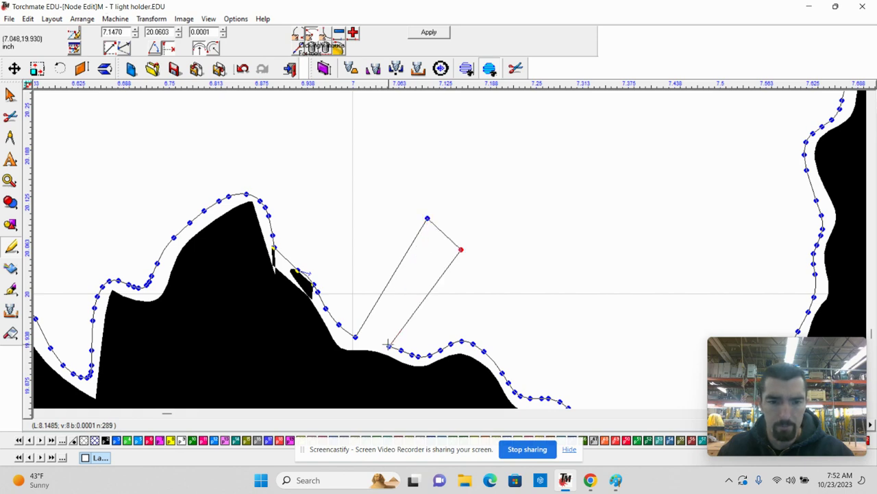
drag(388, 344, 546, 253)
click(429, 33)
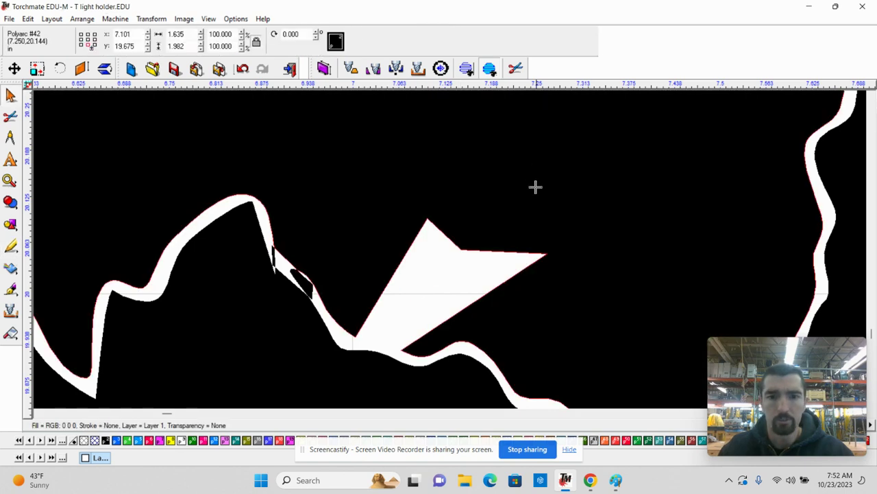
Undo the notch reshape back to the original leaf and delete the black triangle in the notch
scroll(479, 226, down, 5)
scroll(430, 259, up, 3)
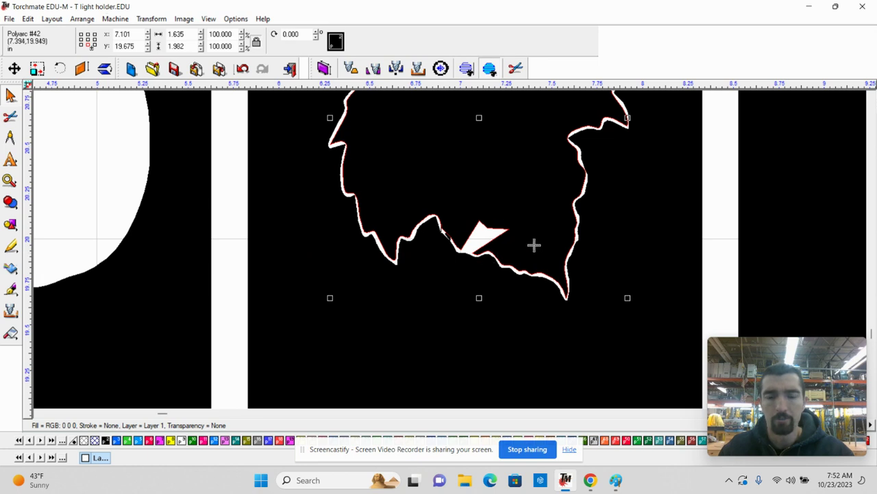
click(248, 69)
click(248, 69)
scroll(433, 245, up, 5)
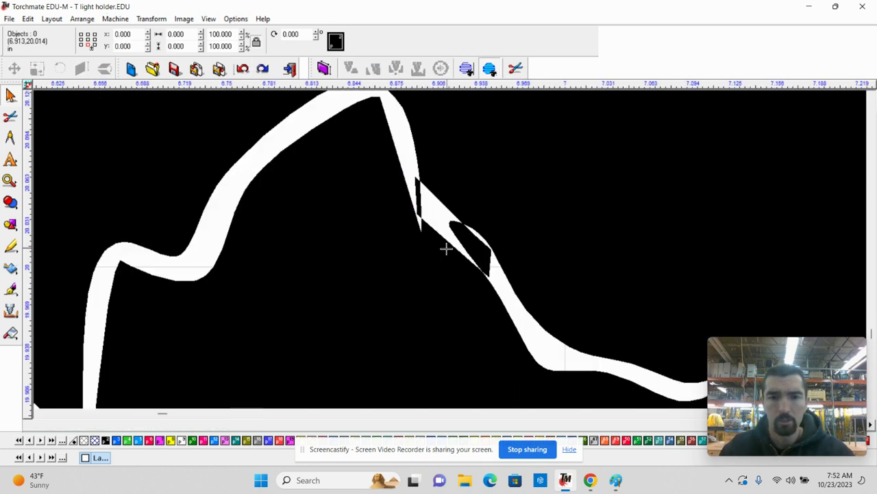
click(465, 235)
key(Delete)
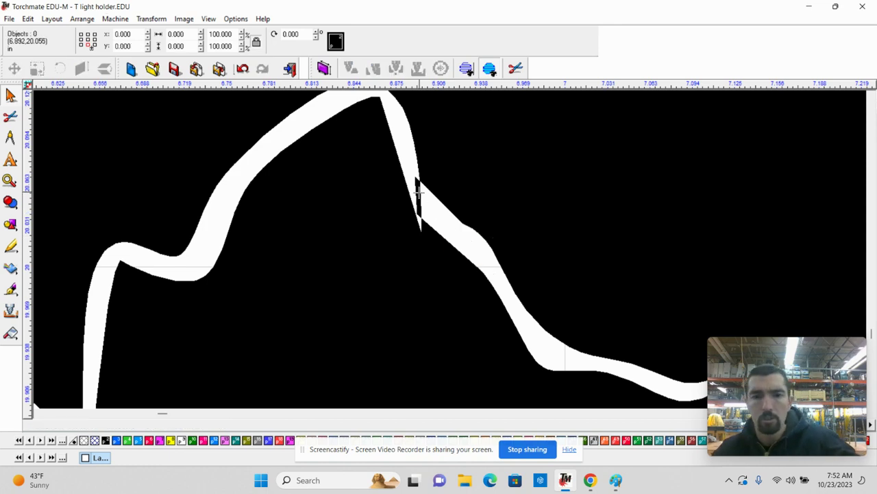
scroll(482, 226, down, 8)
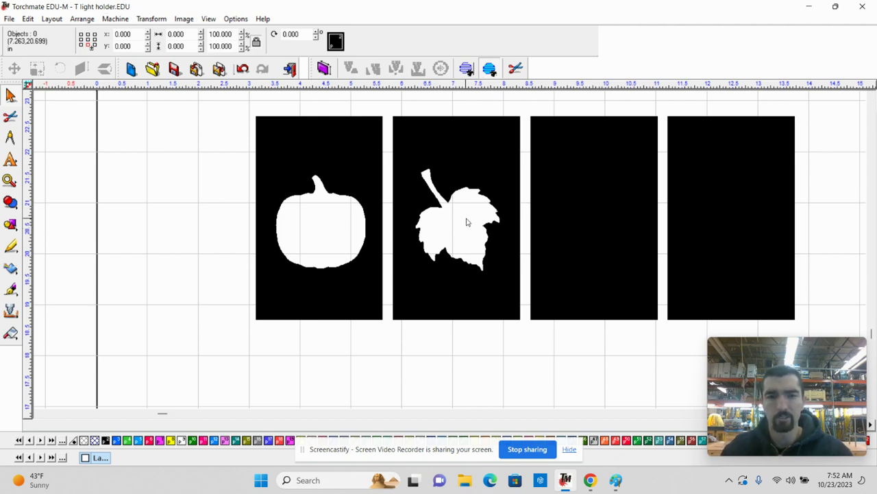
Node-edit the leaf panel and nudge all the leaf cutout's nodes up two steps
double_click(410, 164)
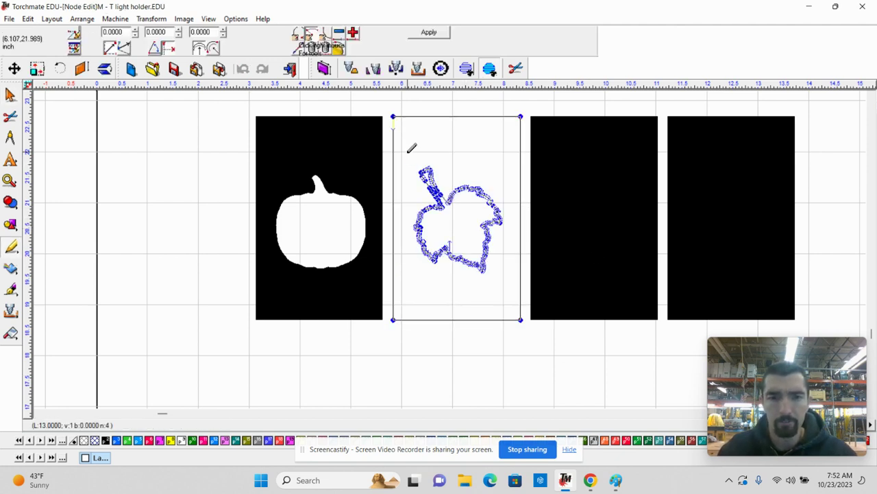
drag(407, 151, 520, 294)
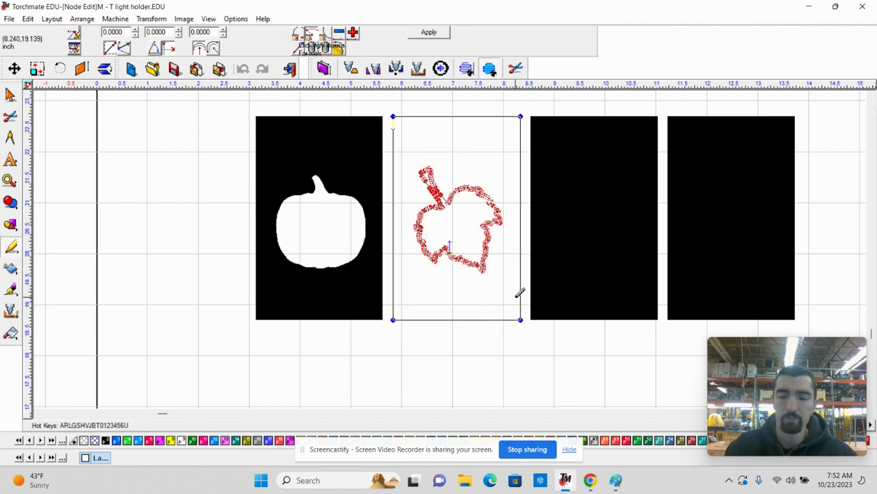
key(Up)
key(Up)
key(Up)
key(Up)
key(Up)
key(Up)
key(Up)
key(Up)
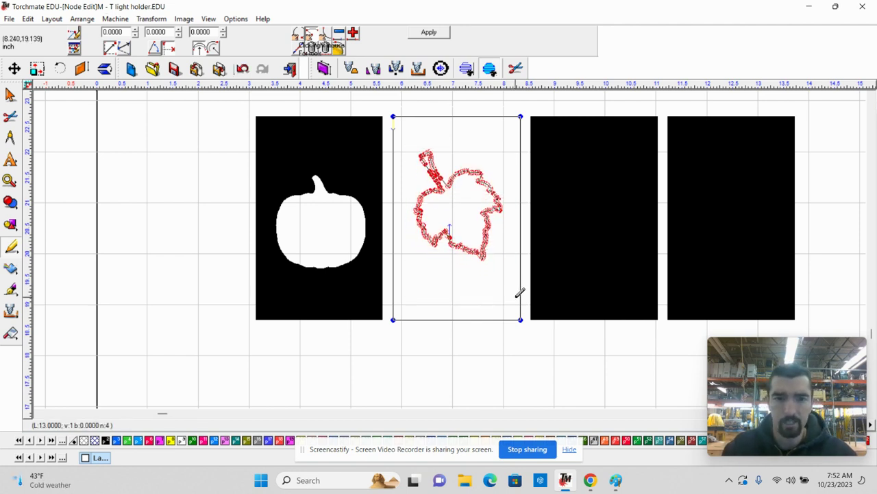
key(Up)
key(Up)
key(Up)
key(Up)
key(Up)
key(Up)
key(Up)
key(Up)
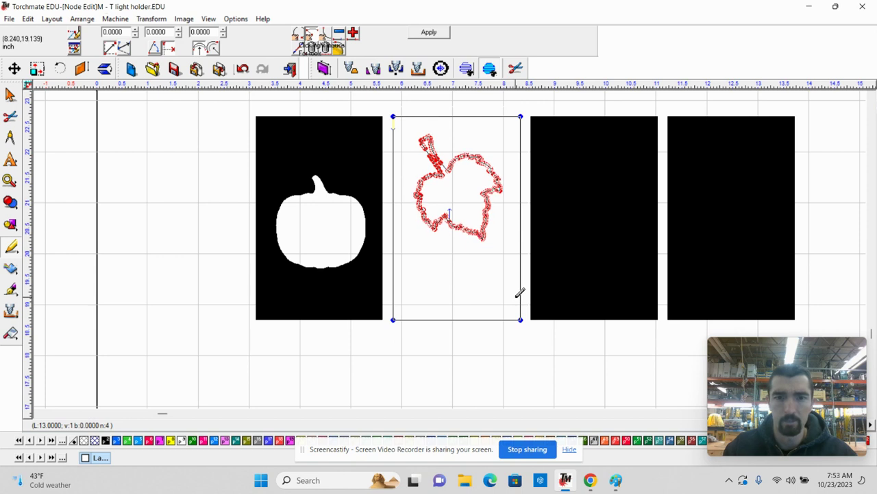
click(415, 33)
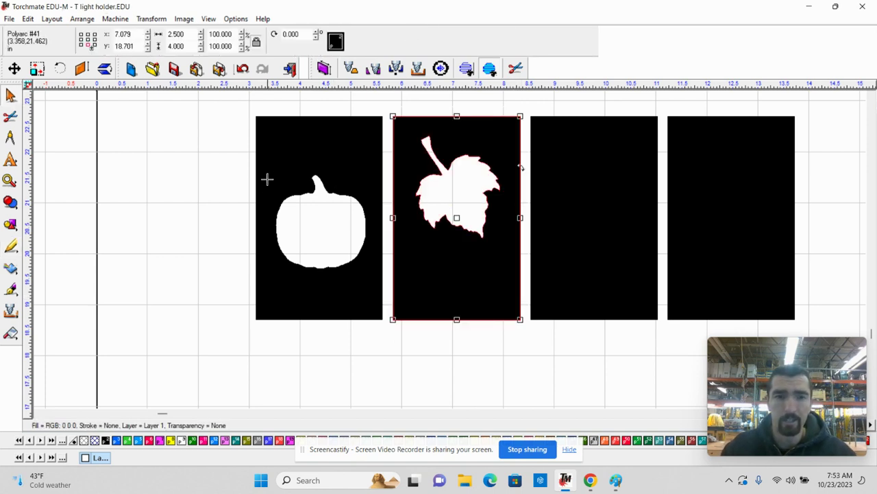
Node-edit the pumpkin panel and nudge the pumpkin cutout up two steps to match the leaf
double_click(289, 164)
drag(269, 159, 380, 281)
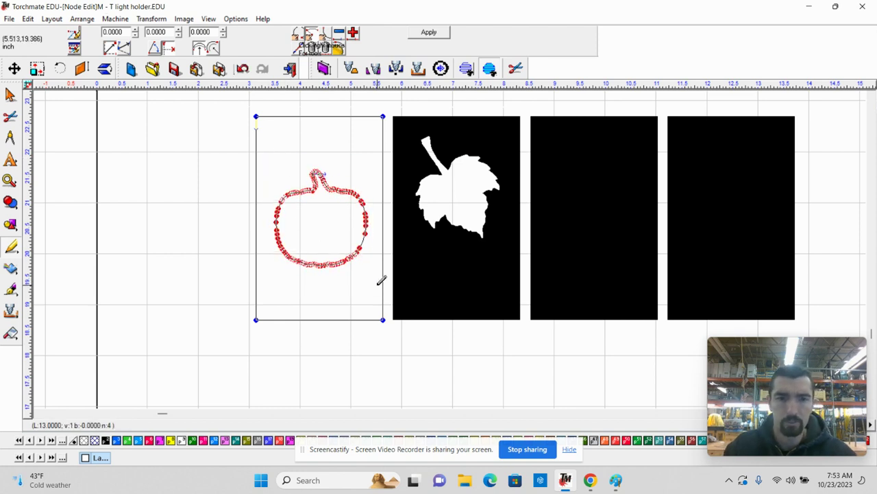
key(Up)
key(Up)
key(Up)
key(Up)
key(Up)
key(Up)
key(Up)
key(Up)
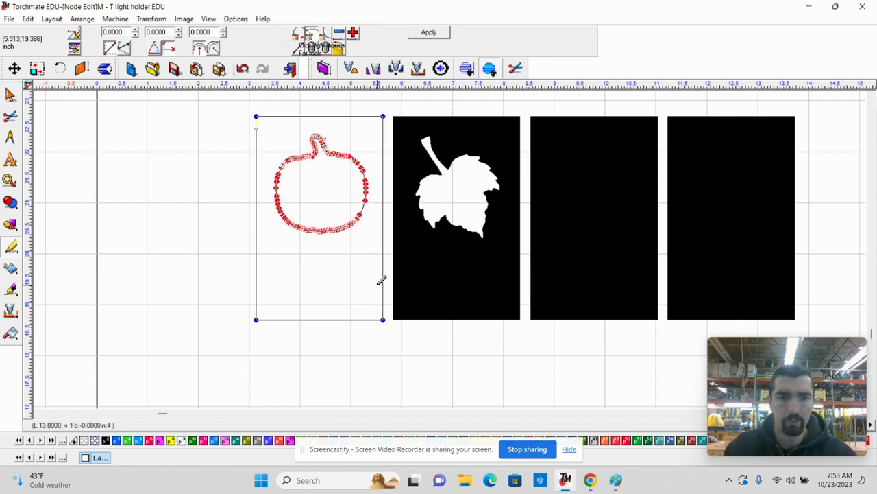
key(Up)
click(426, 31)
click(526, 214)
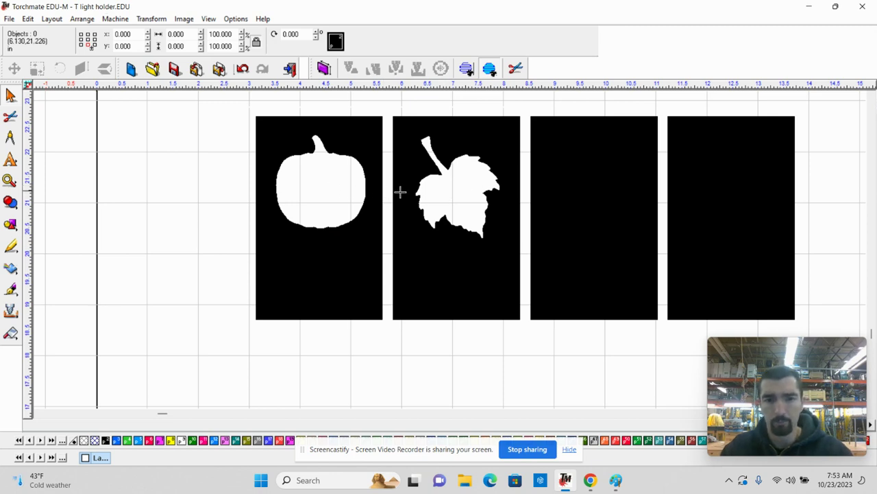
Delete the two blank panels
scroll(439, 246, down, 3)
drag(610, 176, 458, 308)
key(Delete)
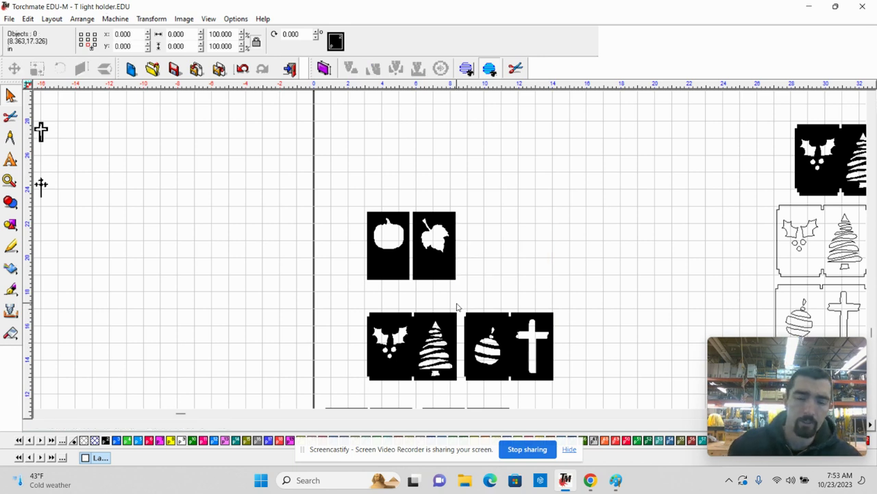
Duplicate the pumpkin and leaf panels with Ctrl+D and place the copy to their right
drag(486, 174, 340, 297)
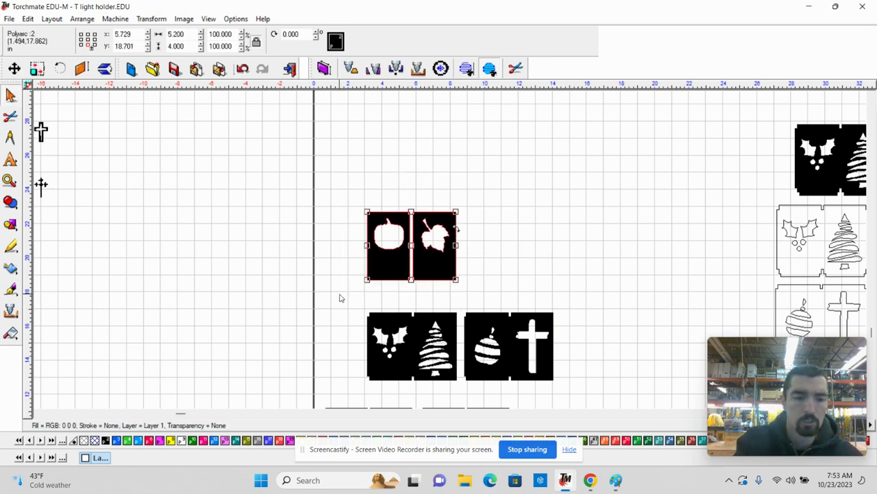
key(ctrl+d)
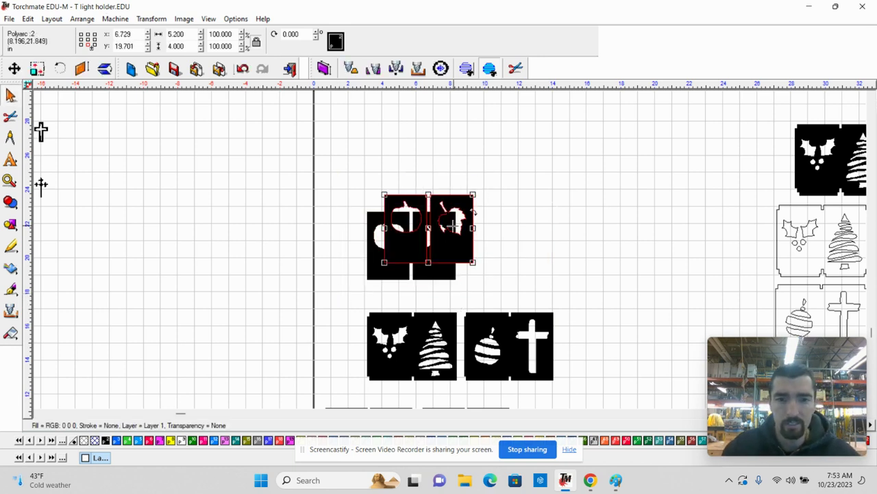
drag(436, 228, 505, 244)
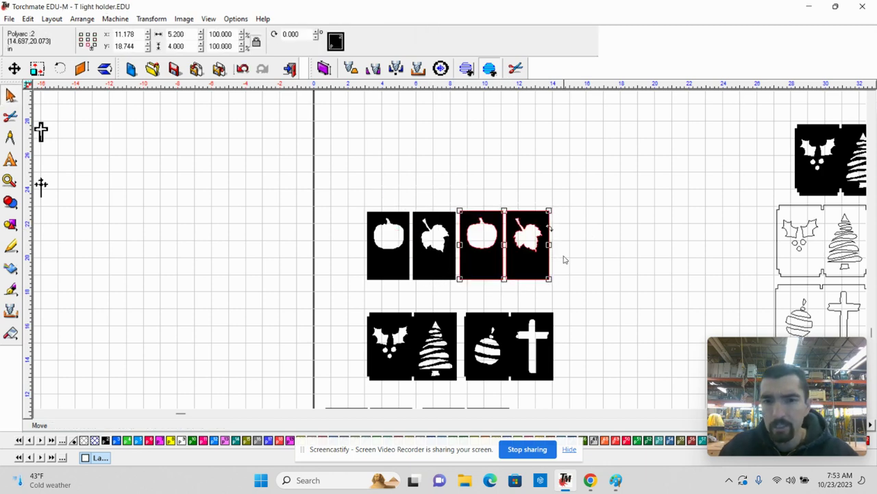
scroll(562, 257, up, 2)
click(519, 248)
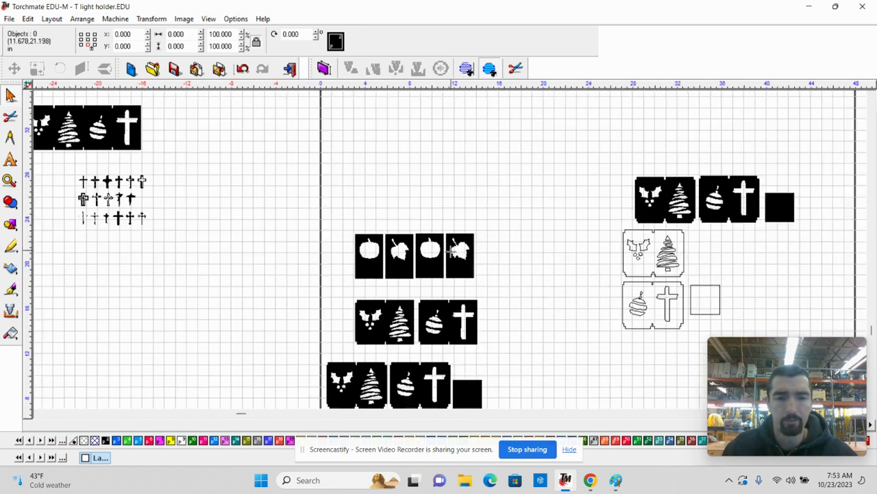
scroll(449, 252, down, 3)
scroll(459, 343, down, 2)
scroll(420, 274, up, 3)
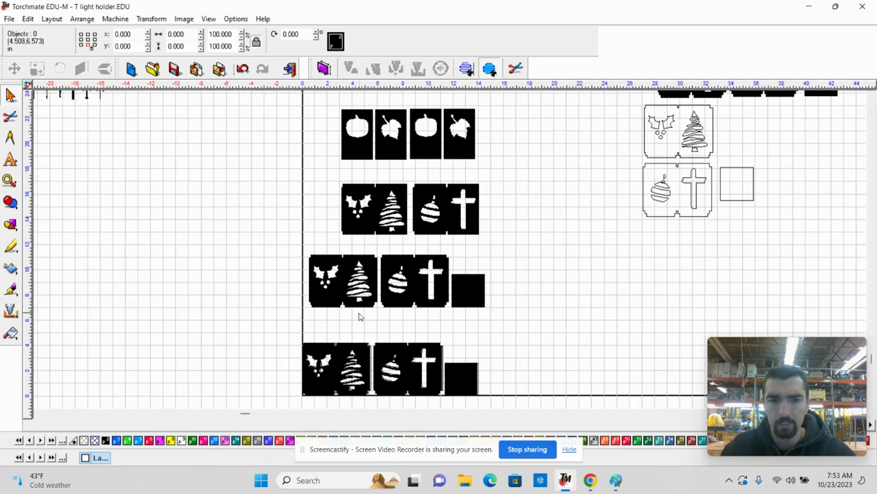
scroll(532, 283, up, 3)
scroll(450, 253, down, 2)
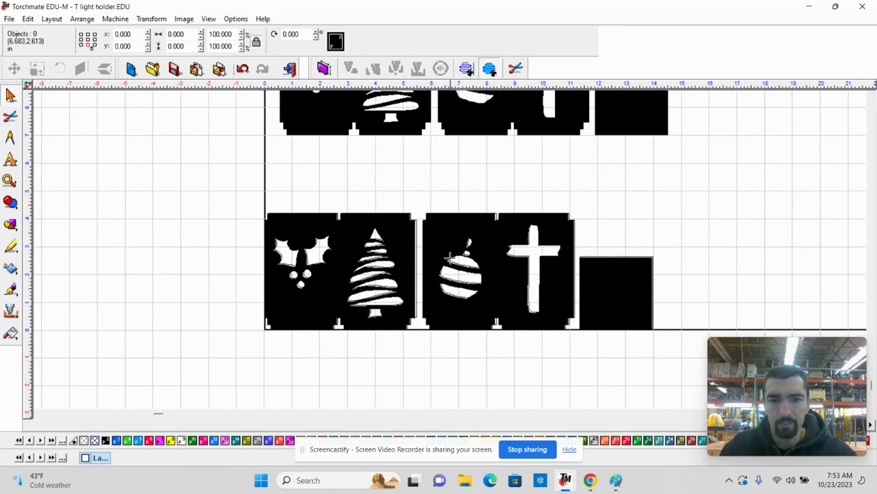
Switch to outline view and move the bottom row of panels off to the left
scroll(450, 248, up, 2)
scroll(453, 254, down, 4)
scroll(453, 261, up, 4)
scroll(448, 251, down, 2)
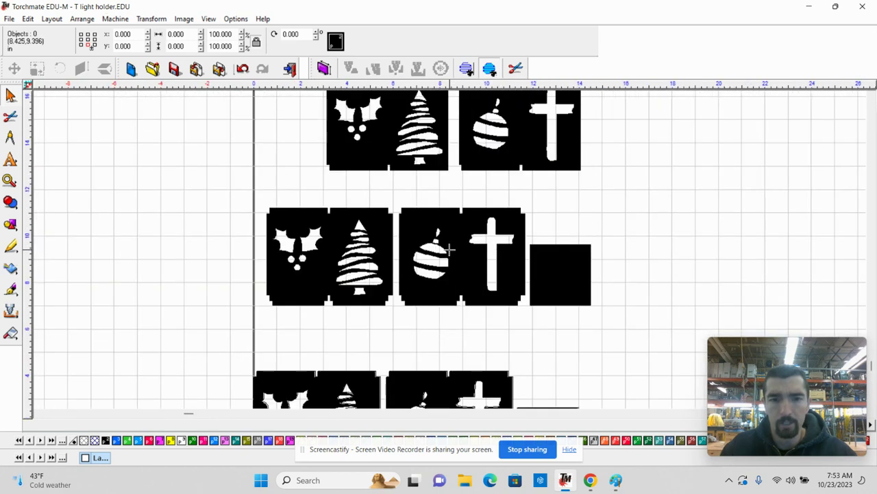
scroll(448, 251, up, 2)
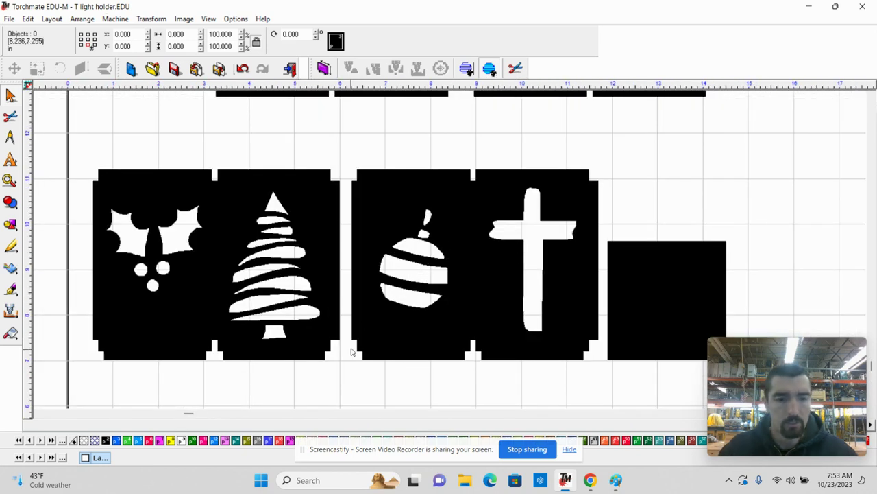
key(ctrl+w)
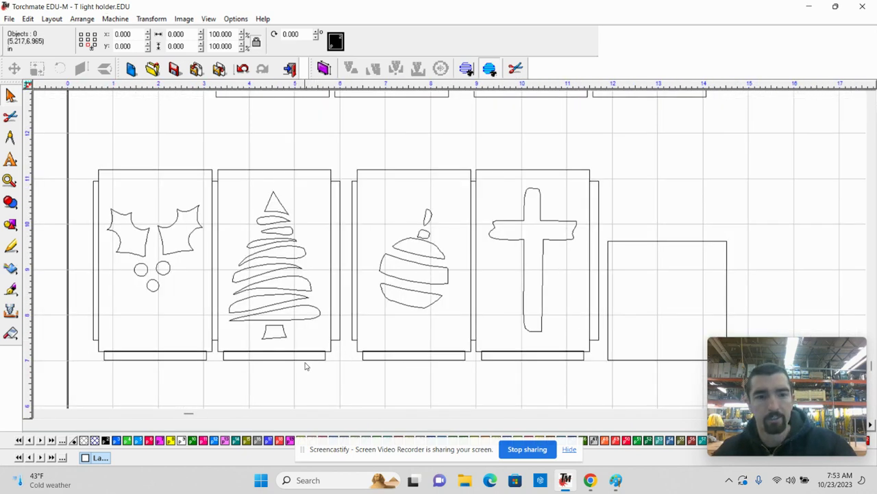
scroll(257, 284, down, 3)
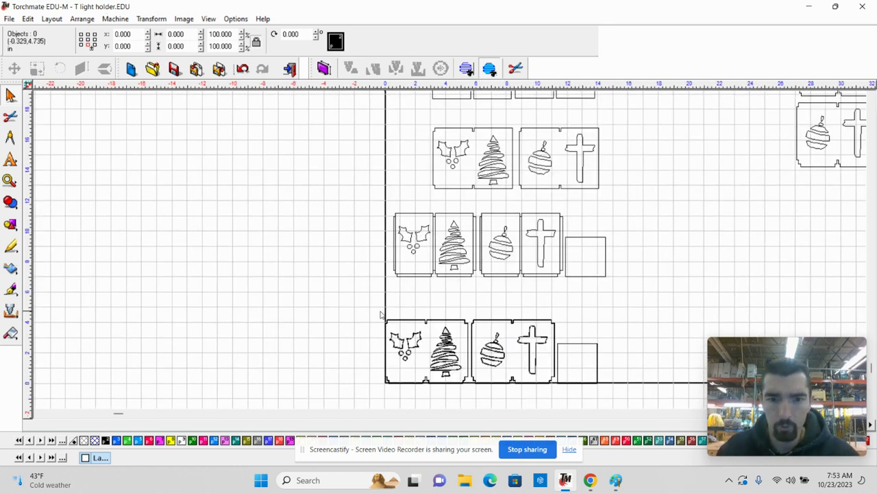
drag(377, 314, 638, 408)
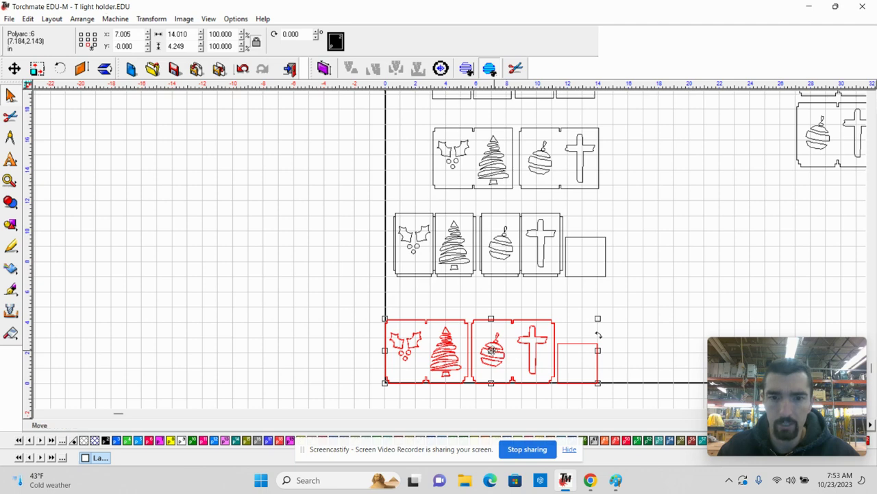
drag(492, 351, 205, 341)
Select the middle panel row and place it at X 0, Y 0
drag(364, 197, 623, 314)
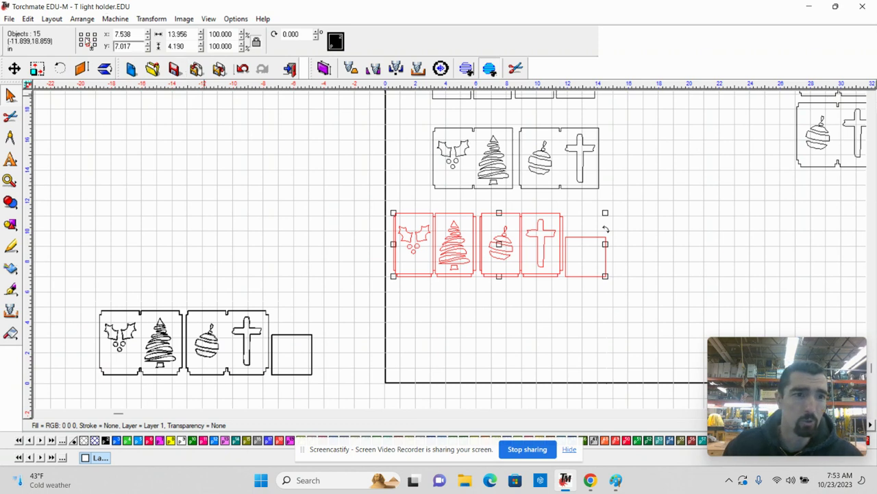
double_click(141, 45)
text(0)
key(Return)
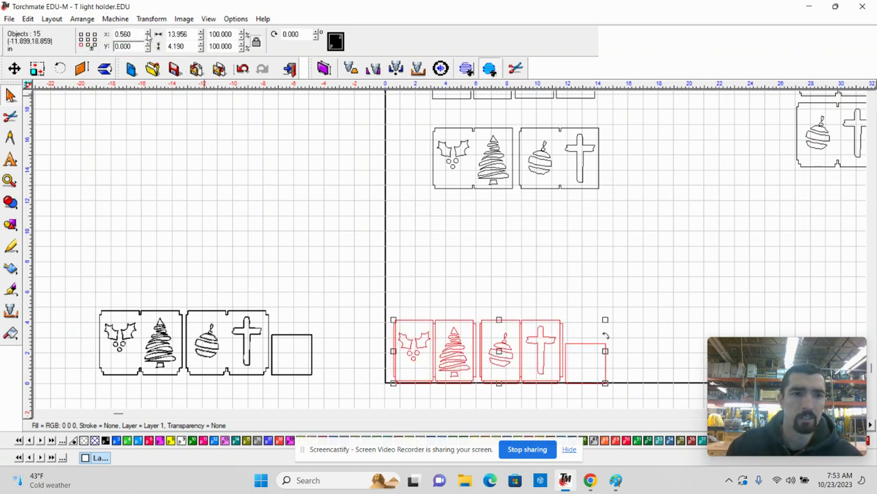
double_click(137, 35)
text(0)
key(Return)
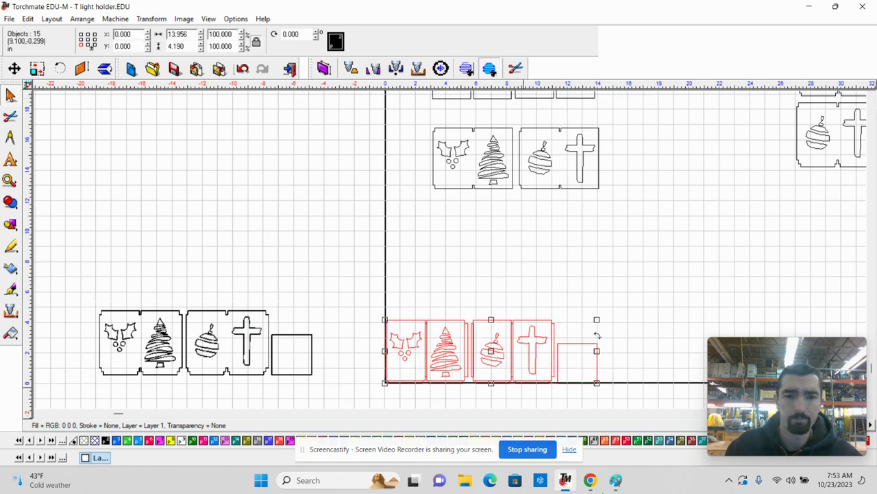
scroll(465, 230, up, 2)
Nudge the four thin base strips down below the panels
click(474, 274)
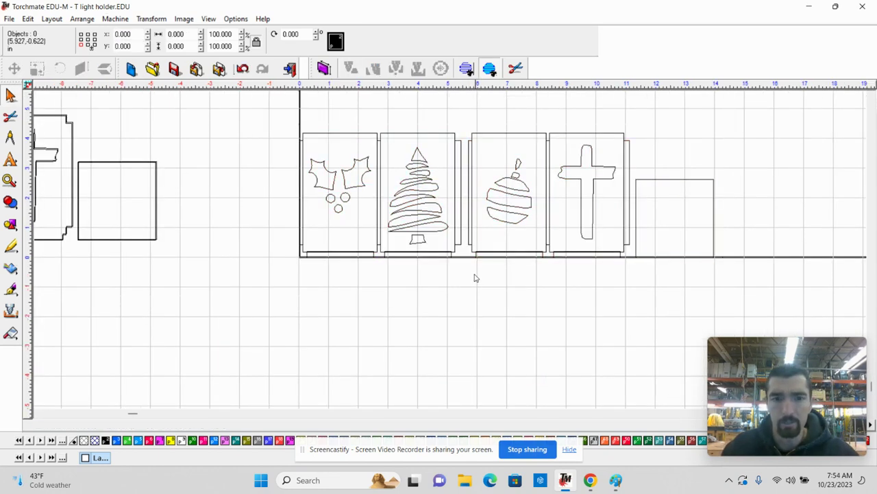
scroll(451, 248, up, 2)
scroll(450, 253, down, 2)
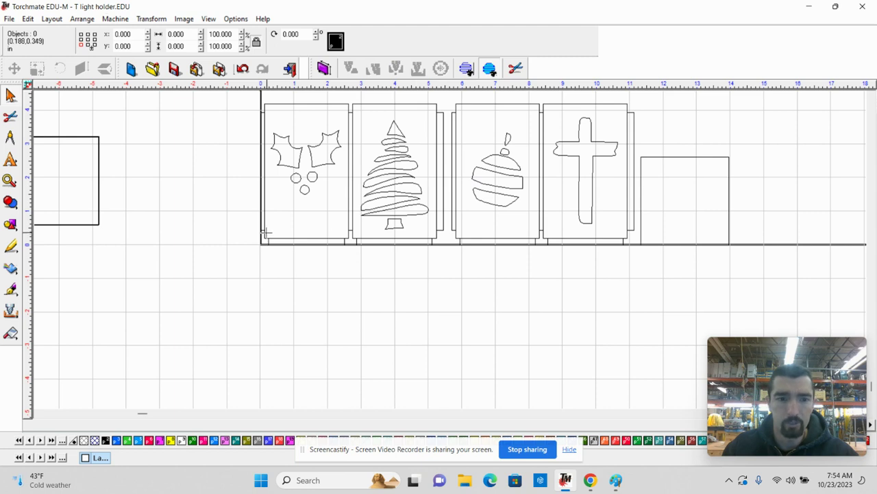
drag(248, 232, 643, 297)
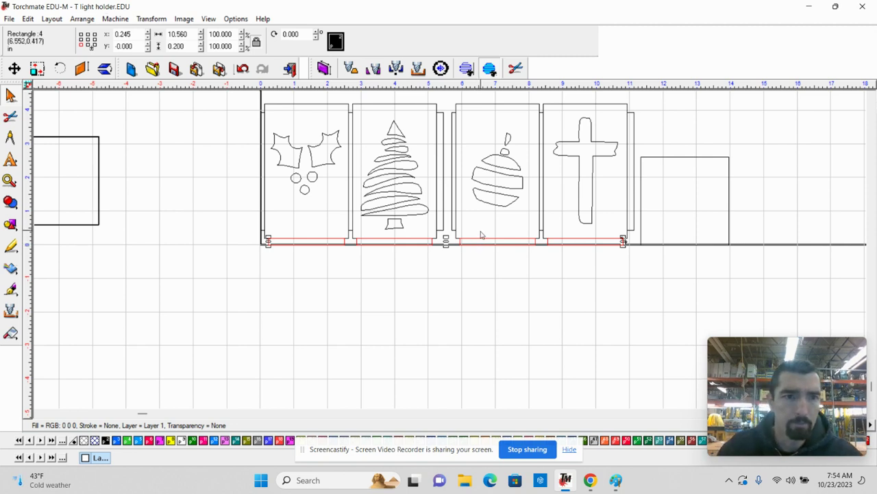
key(Down)
key(Down)
key(Down)
key(Down)
key(Down)
key(Down)
key(Down)
key(Down)
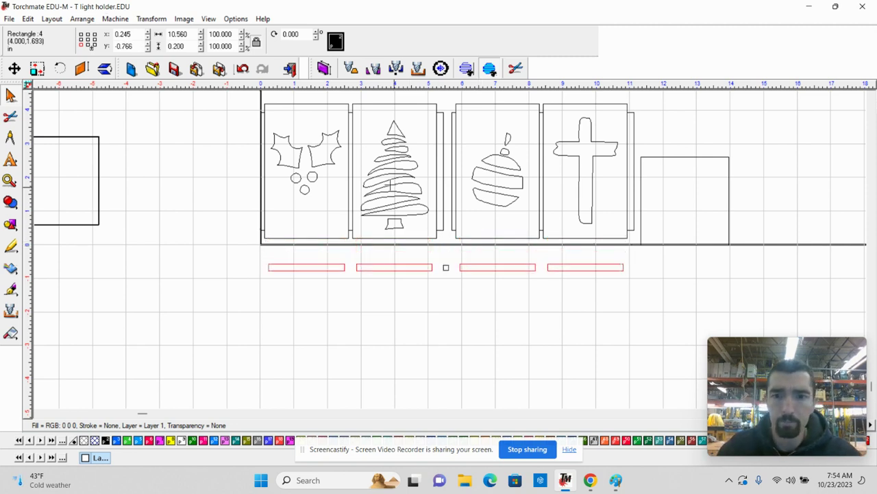
Set the panels above the strips to Y 0
drag(236, 95, 640, 252)
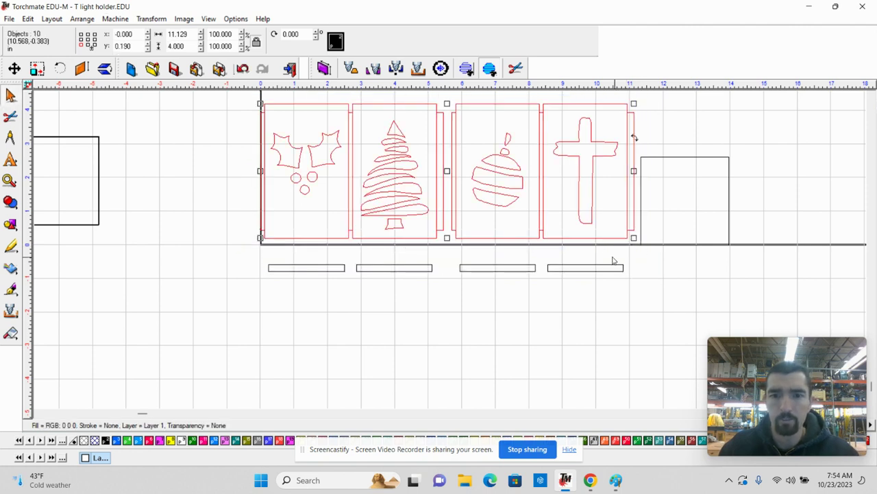
double_click(137, 45)
text(0)
key(Return)
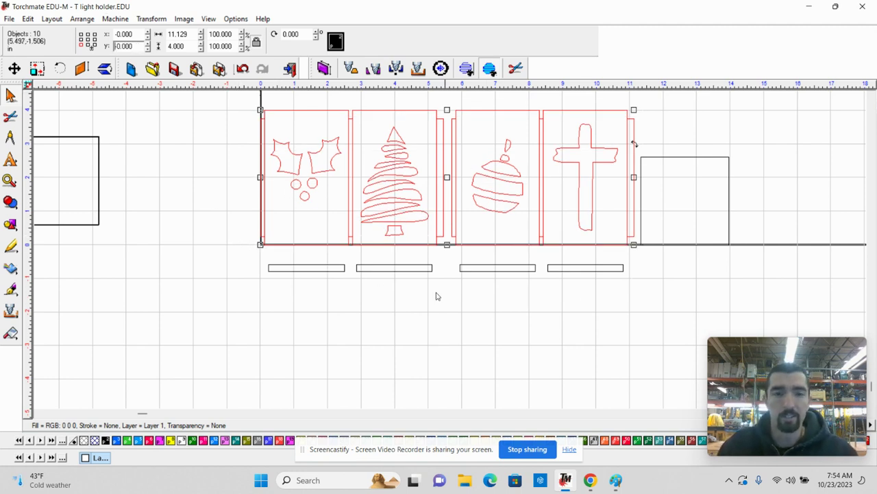
click(342, 259)
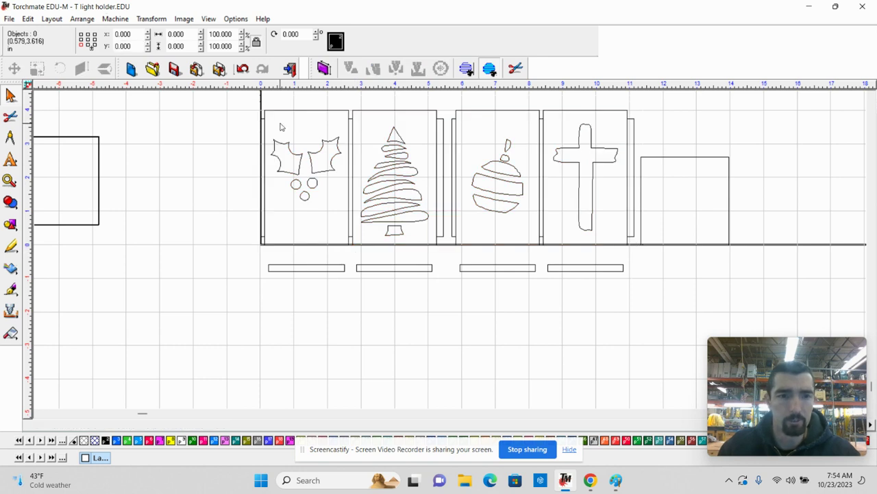
Check the width and height of the thin strip at the holly panel's left edge
scroll(280, 127, up, 2)
click(415, 241)
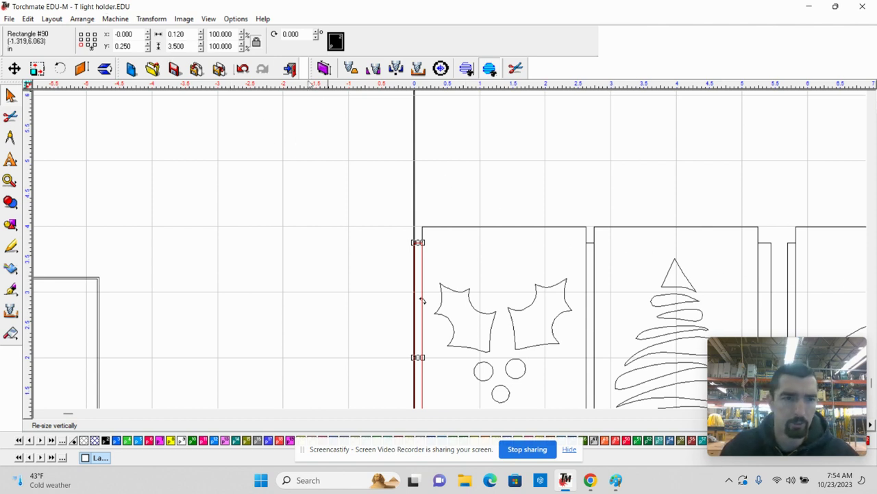
click(189, 38)
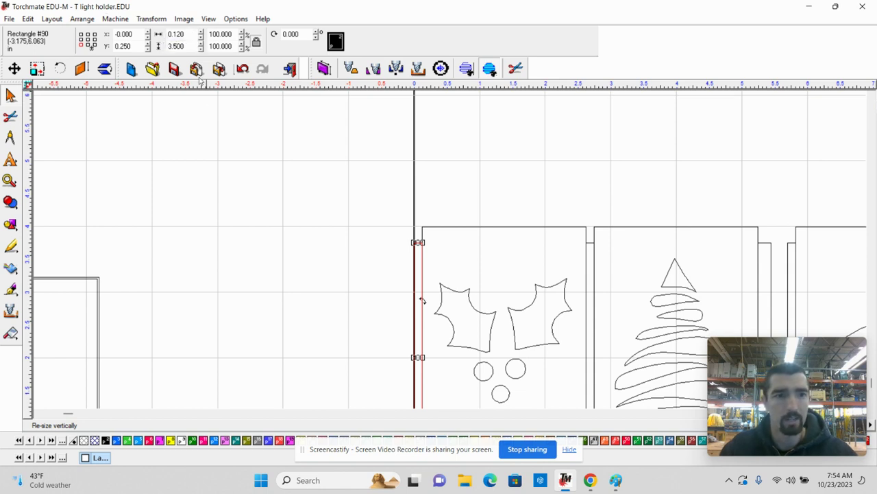
click(187, 46)
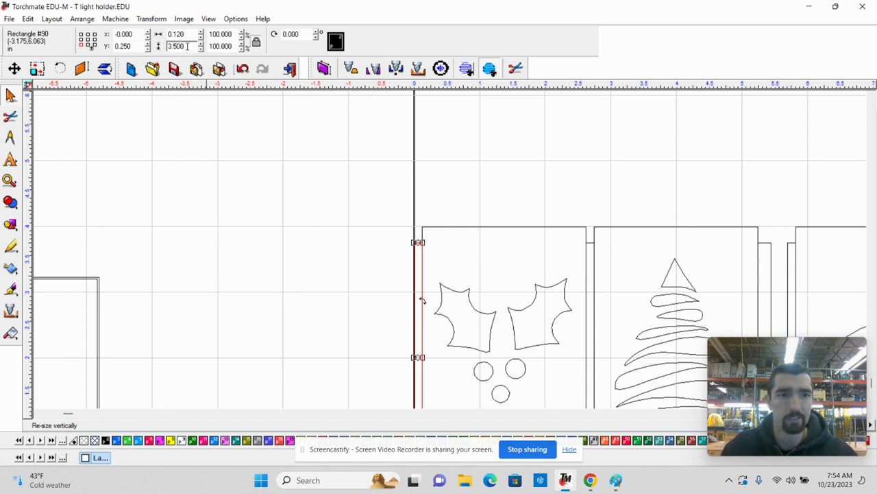
click(455, 227)
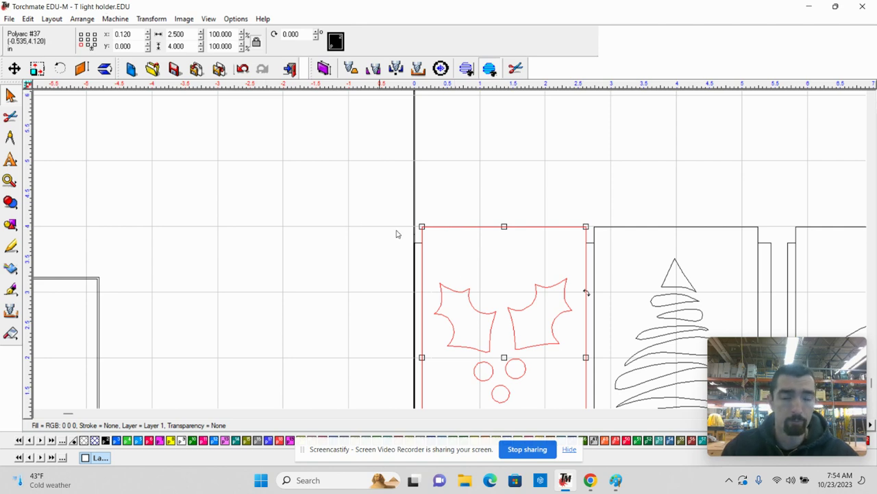
scroll(445, 259, down, 1)
scroll(386, 379, up, 1)
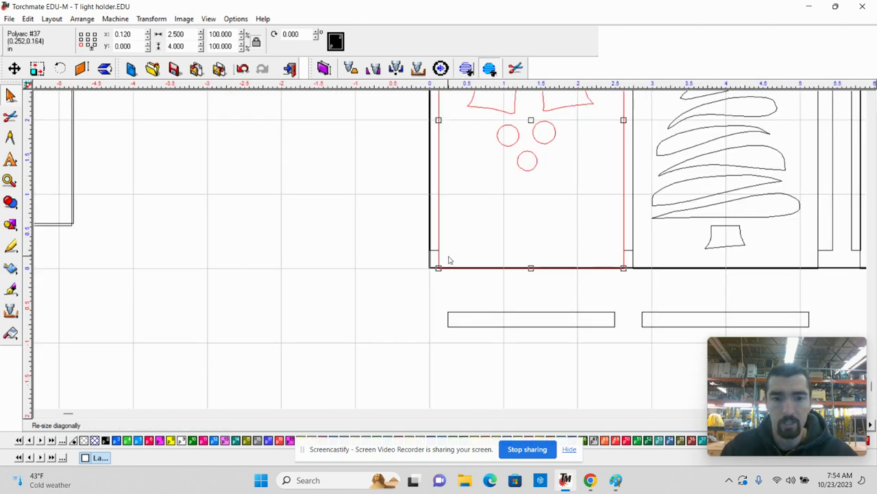
scroll(454, 250, down, 1)
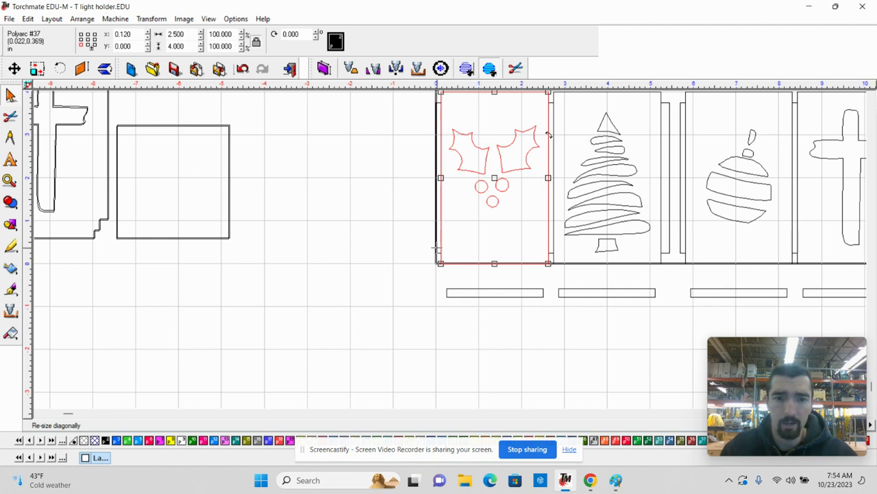
click(466, 227)
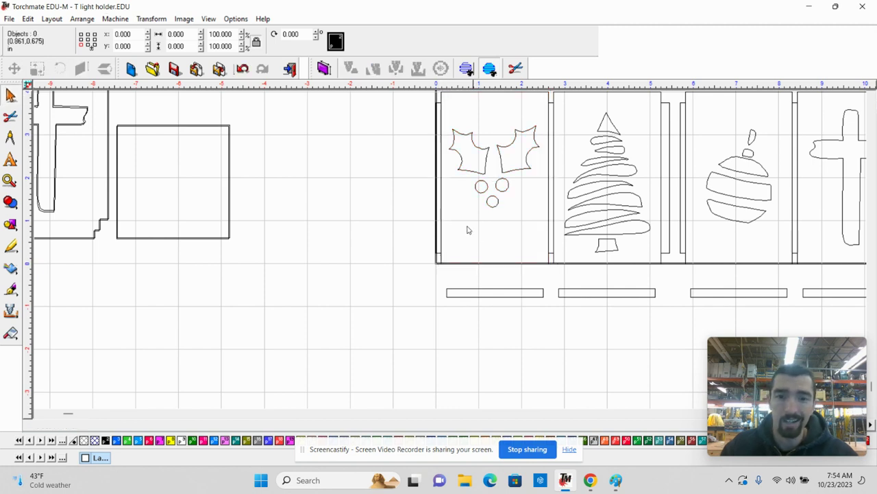
Drag the strip's edge onto the holly panel outline so X reads 0.000
click(440, 256)
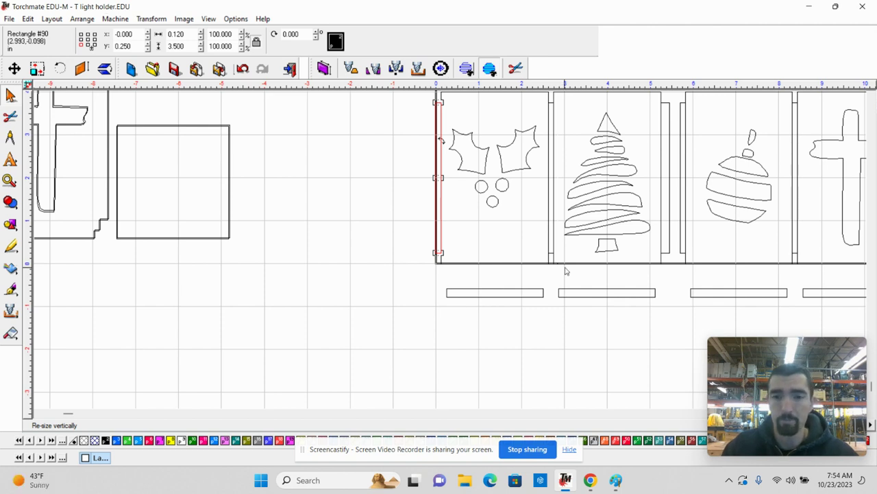
scroll(556, 257, up, 1)
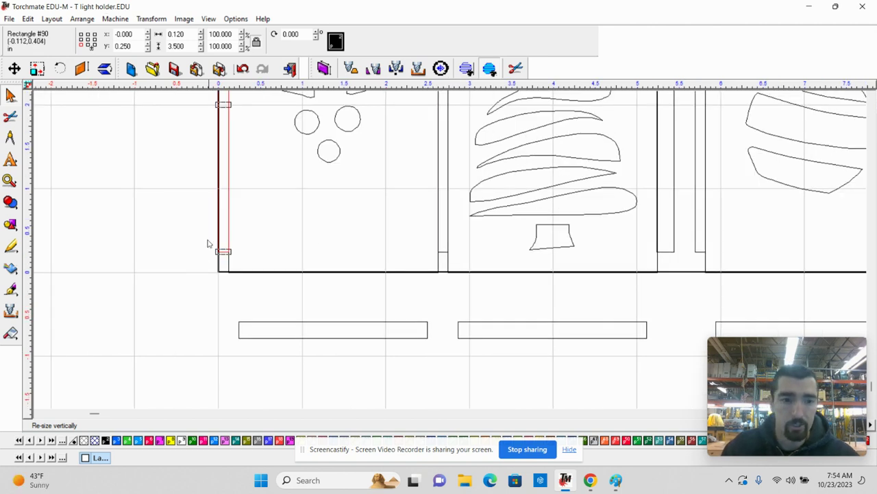
scroll(219, 269, up, 6)
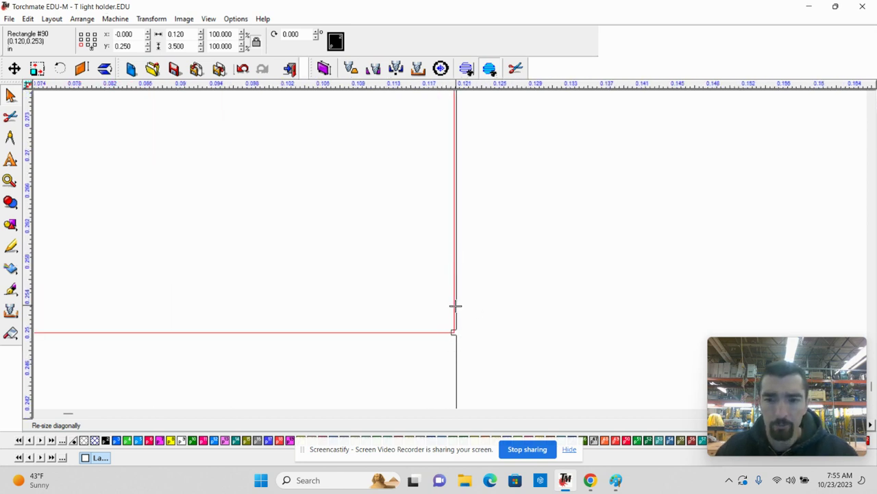
drag(456, 306, 468, 338)
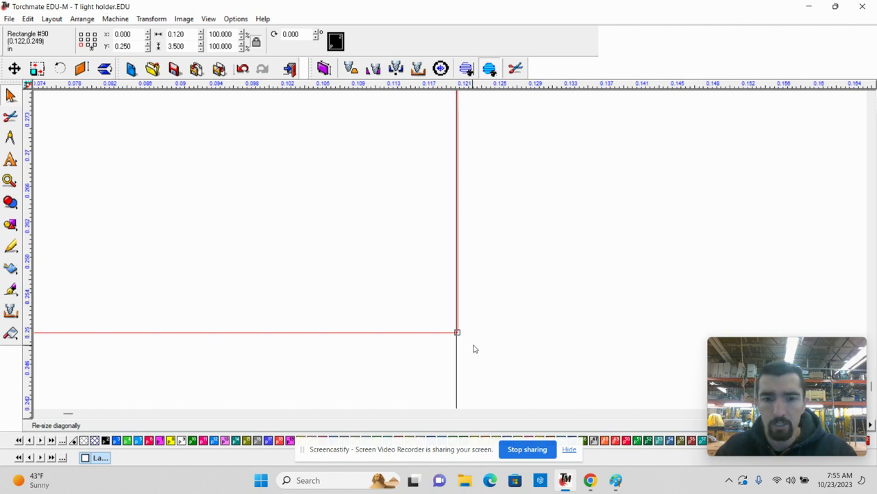
click(480, 327)
scroll(450, 253, down, 2)
scroll(450, 254, down, 6)
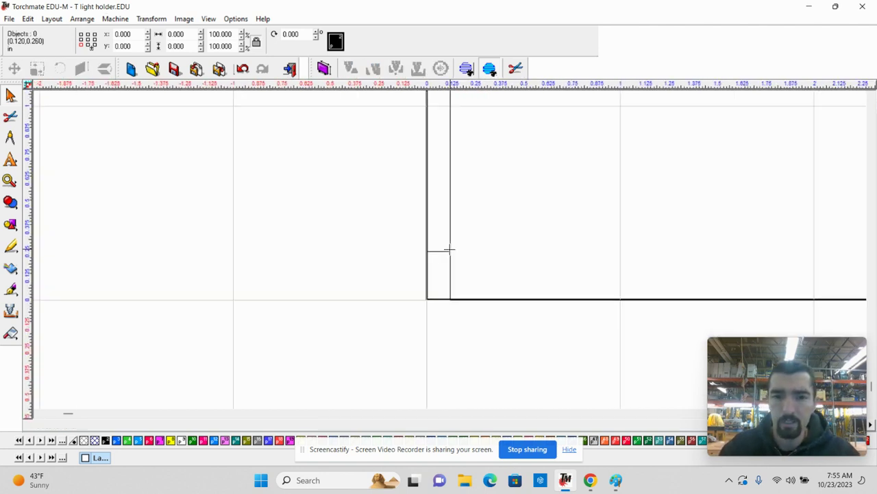
scroll(507, 267, down, 1)
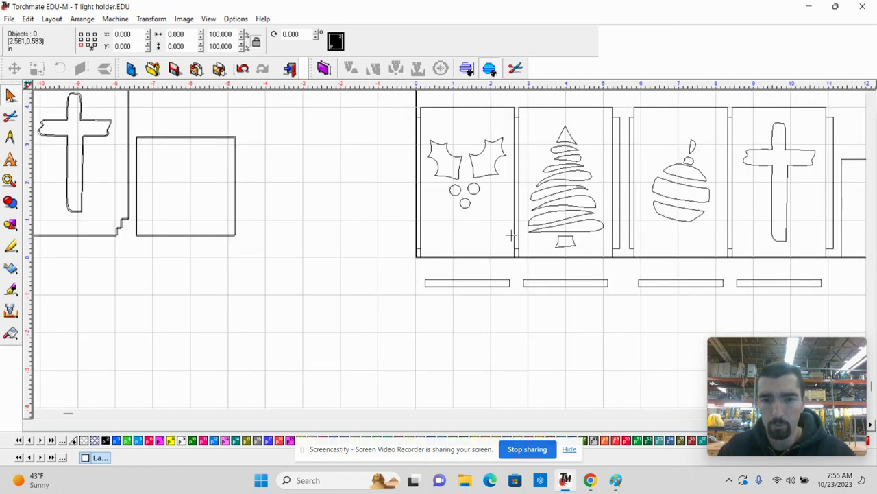
scroll(450, 251, up, 5)
Inspect the Y position of the side strips beside the holly and tree panels
click(434, 223)
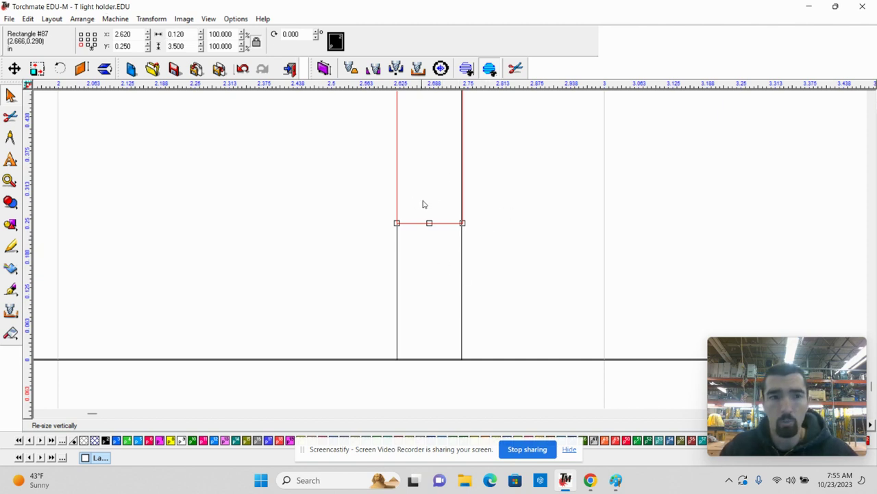
click(133, 46)
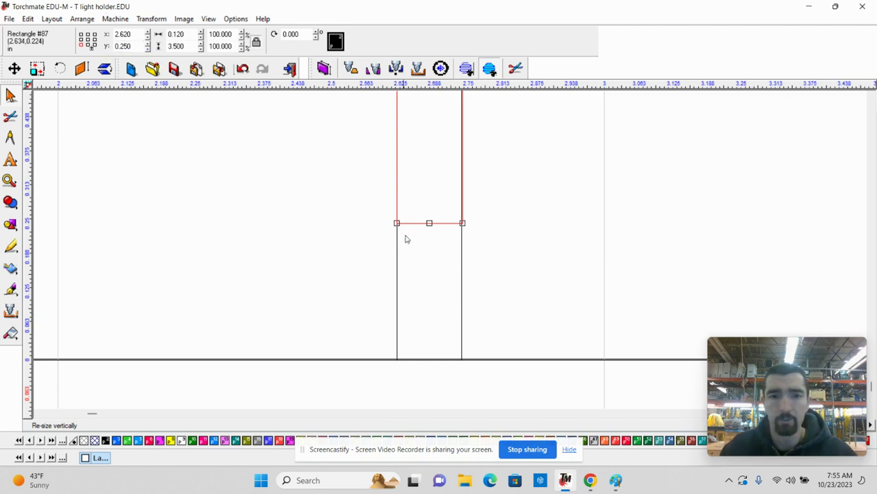
scroll(410, 233, down, 5)
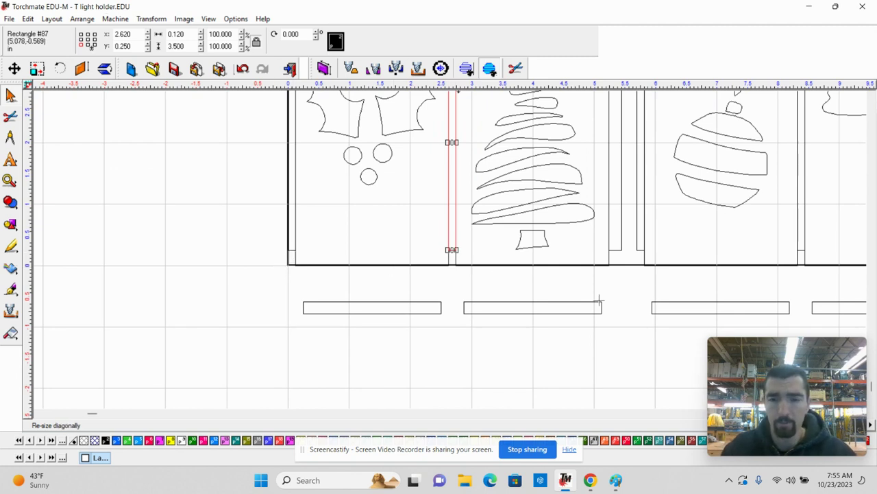
click(615, 250)
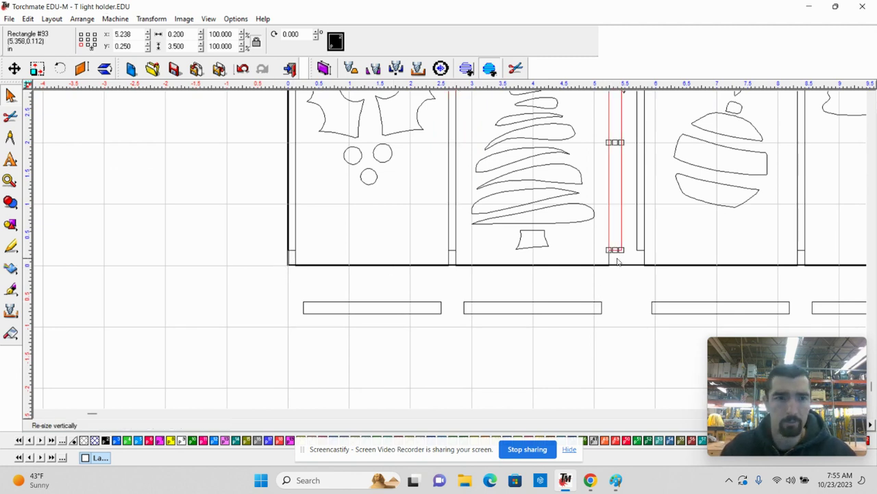
scroll(450, 253, down, 2)
scroll(451, 254, up, 2)
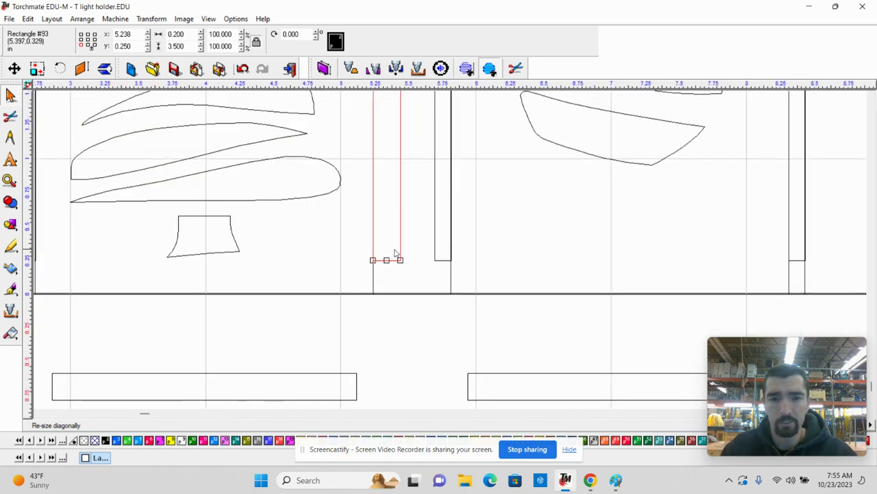
scroll(388, 260, down, 2)
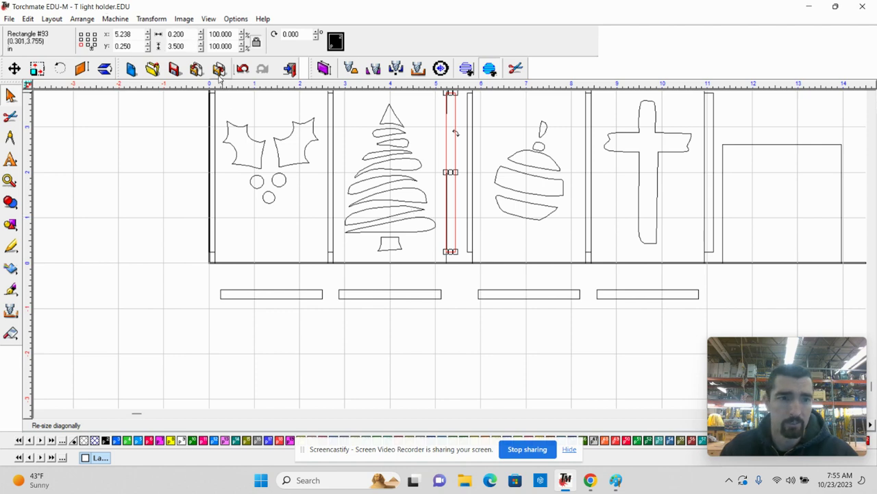
click(465, 241)
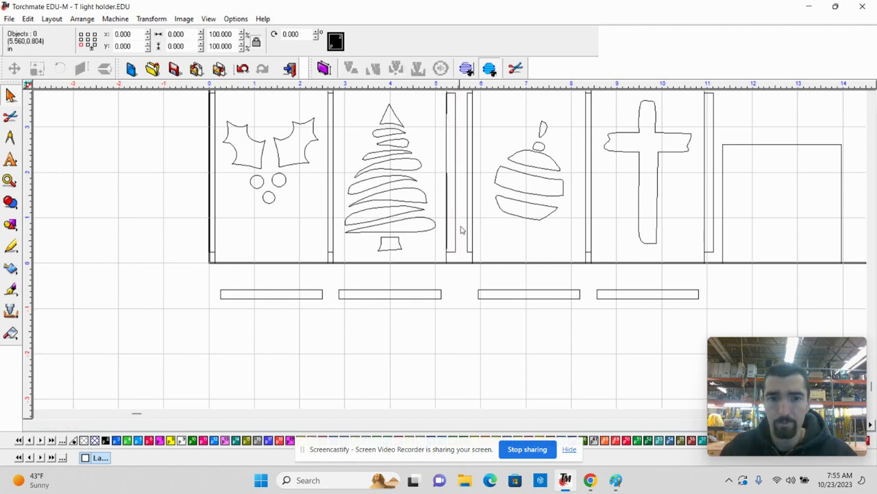
Check the side strips beside the ornament and cross panels
scroll(451, 251, down, 2)
scroll(451, 264, up, 3)
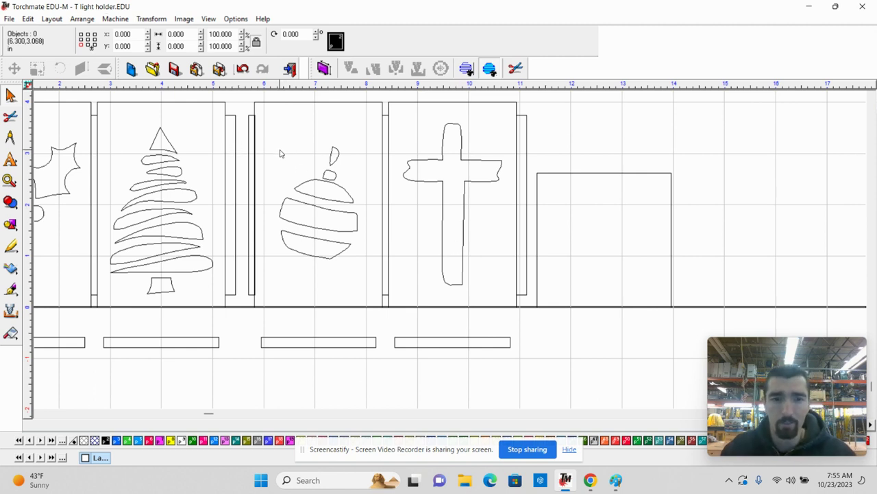
click(251, 123)
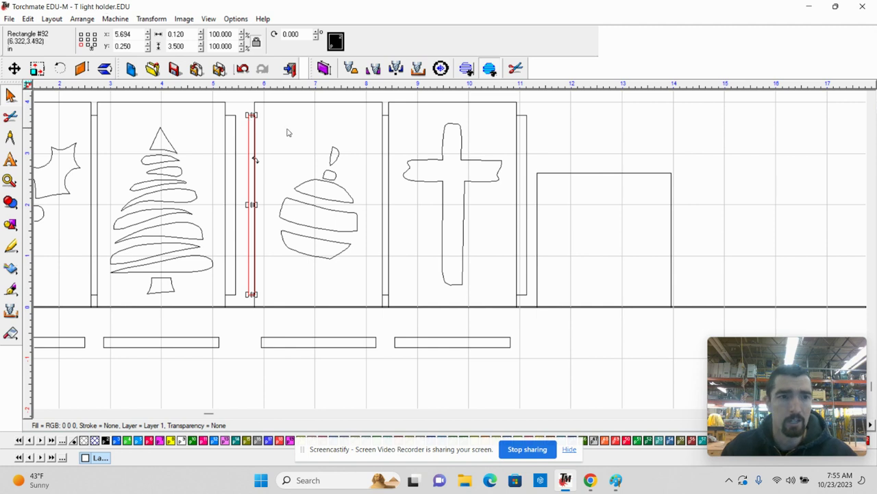
click(384, 157)
click(525, 175)
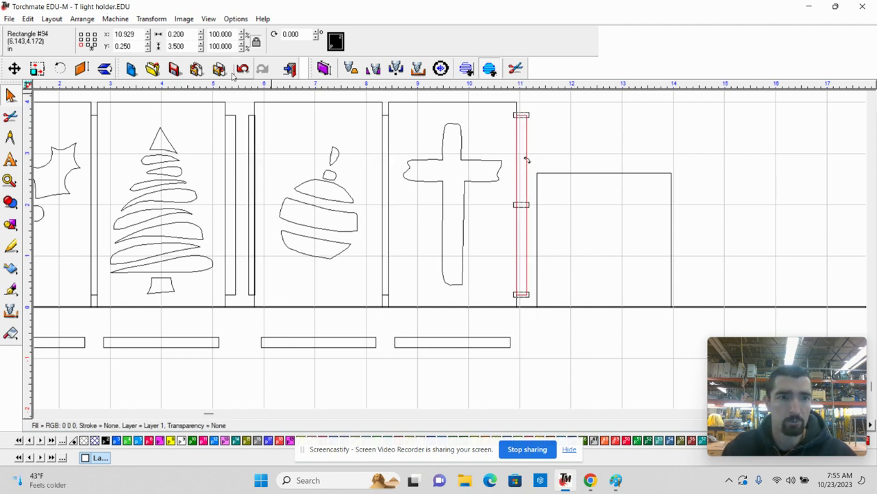
click(422, 140)
scroll(443, 199, down, 3)
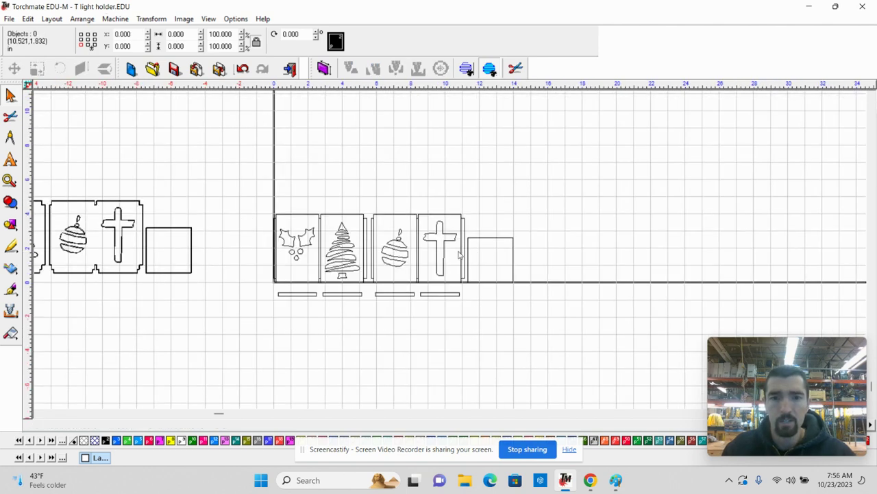
scroll(451, 251, up, 2)
click(442, 231)
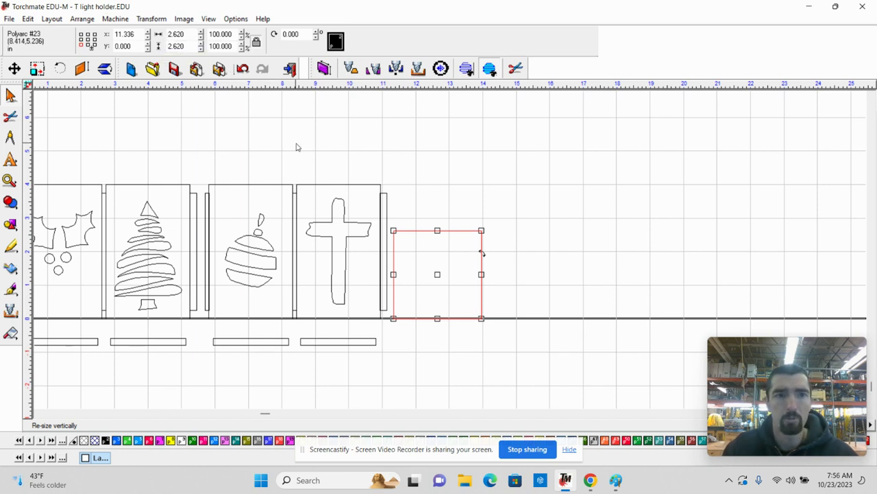
scroll(465, 218, down, 3)
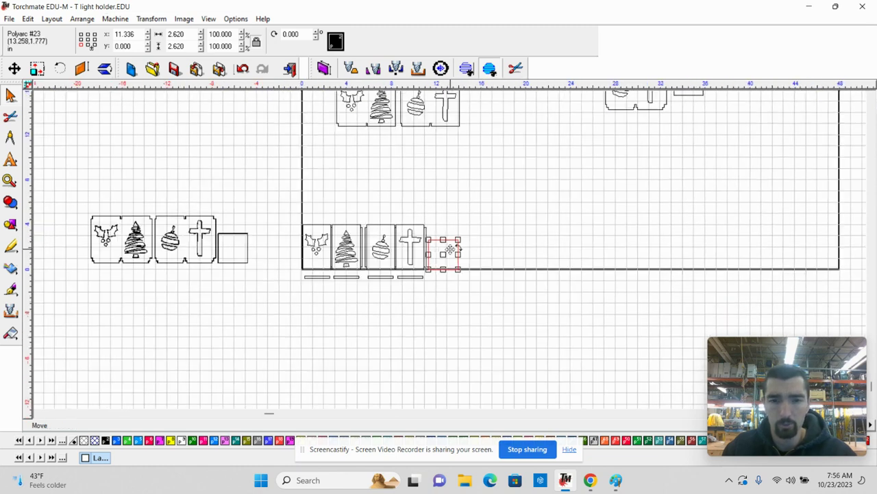
scroll(450, 254, up, 5)
scroll(457, 276, down, 2)
scroll(447, 254, down, 2)
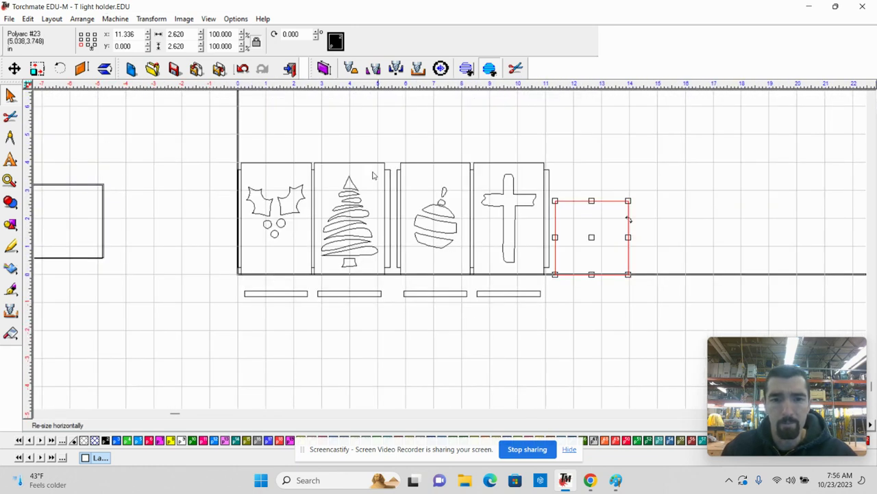
drag(227, 147, 552, 287)
Check the width of the base strip under the cross panel
click(569, 327)
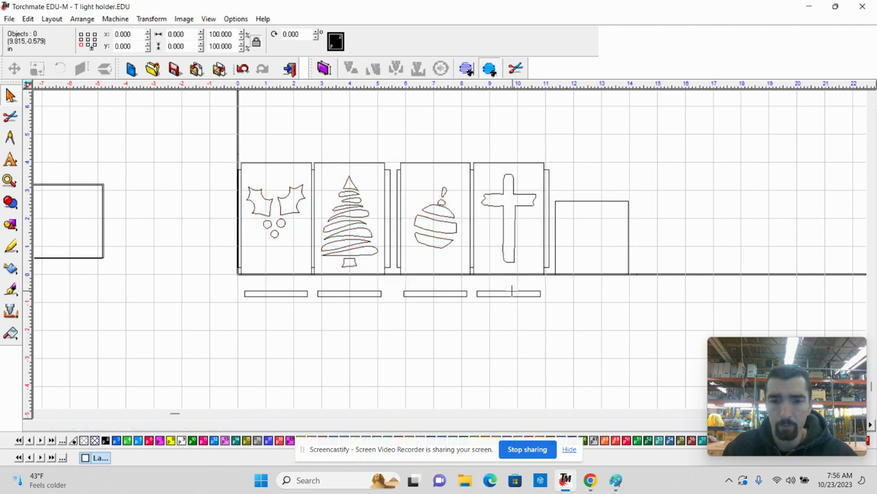
click(511, 292)
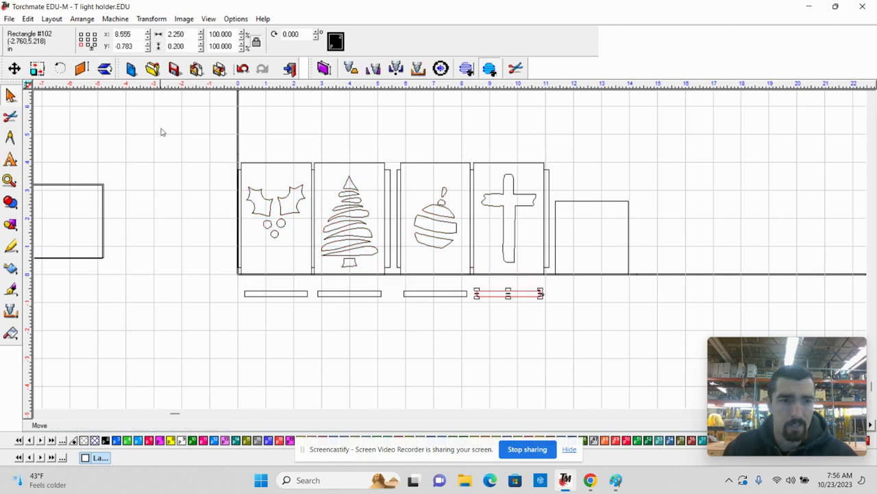
click(184, 36)
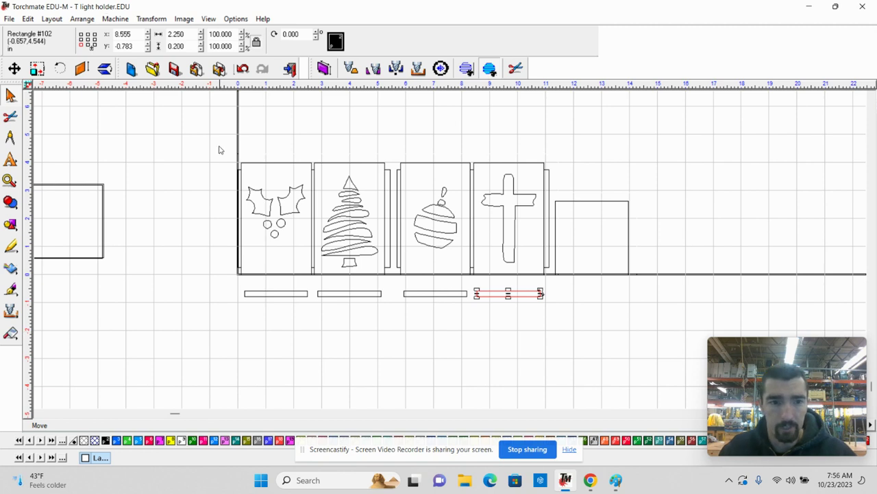
Lift the four panels and their side strips to Y 0.2
drag(218, 151, 554, 283)
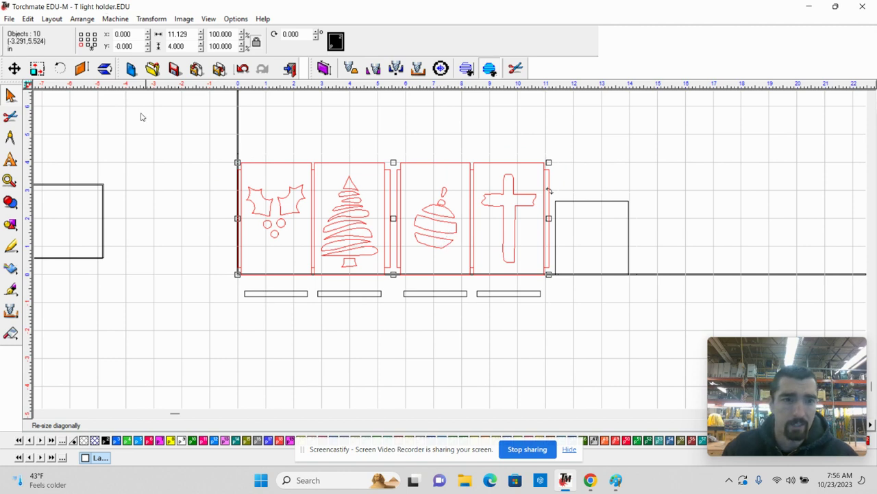
double_click(130, 46)
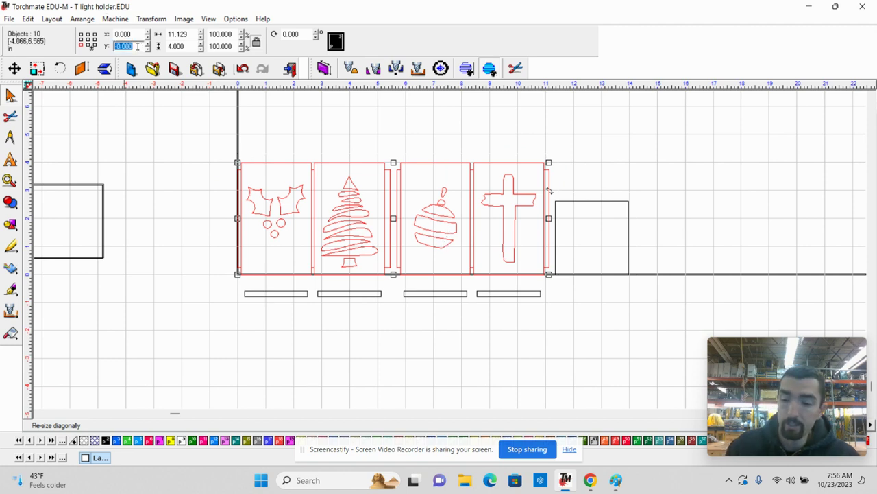
key(BackSpace)
text(.2)
key(Return)
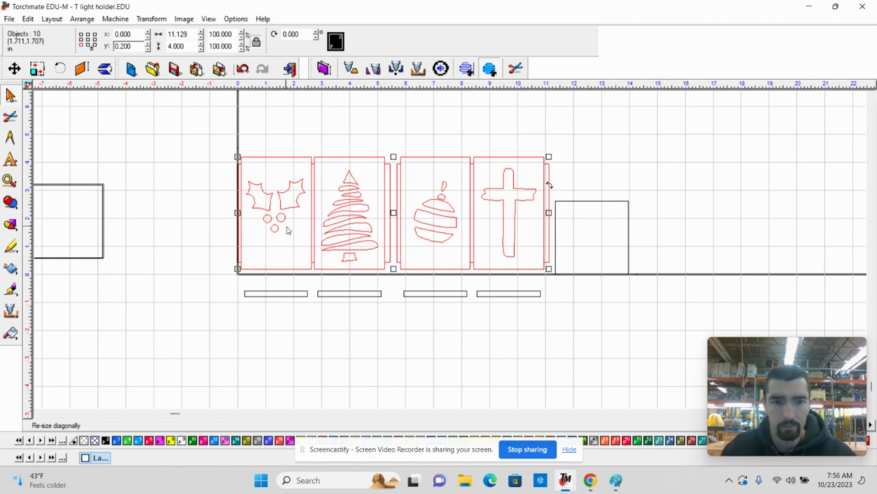
scroll(375, 277, up, 2)
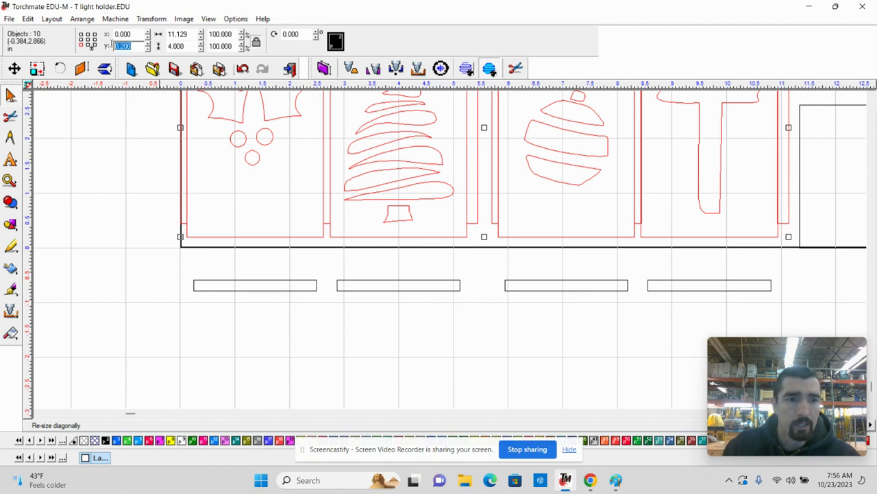
key(BackSpace)
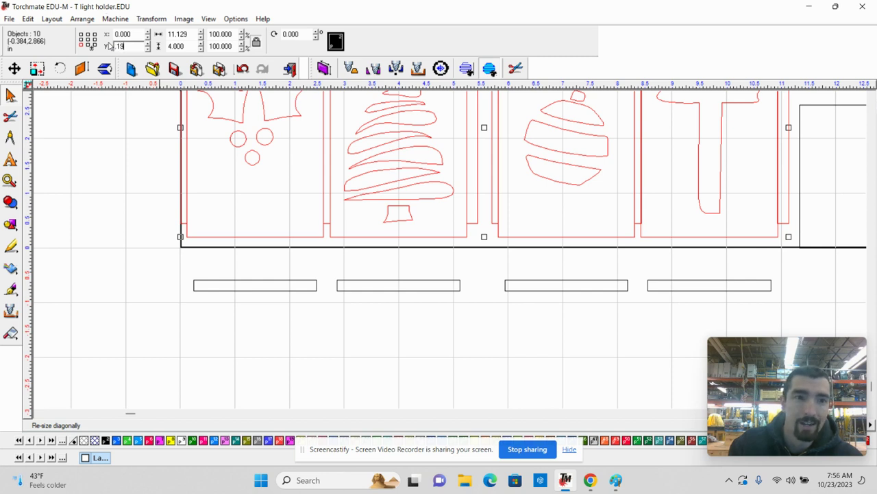
Set all four base strips to Y 0 beneath the panels
click(198, 230)
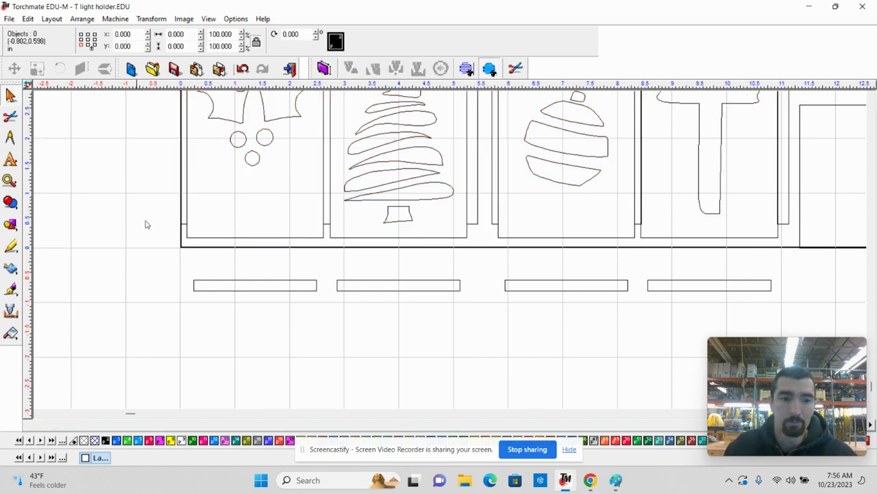
drag(178, 269, 790, 307)
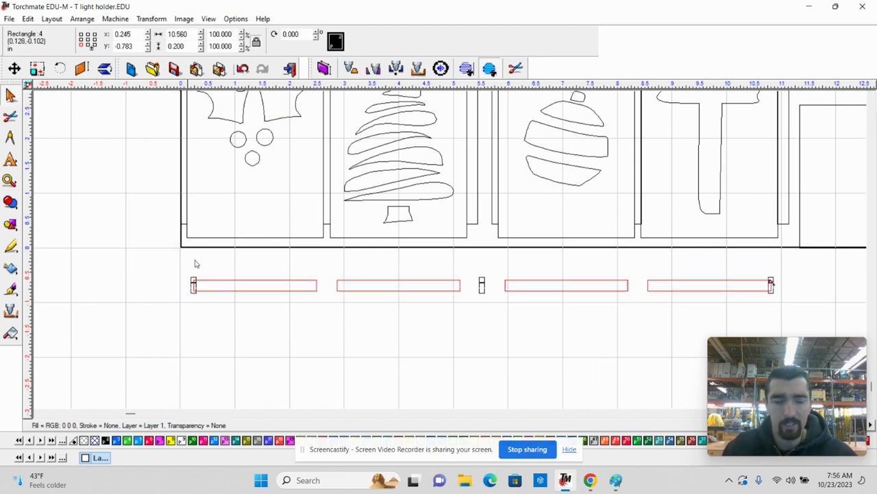
click(194, 46)
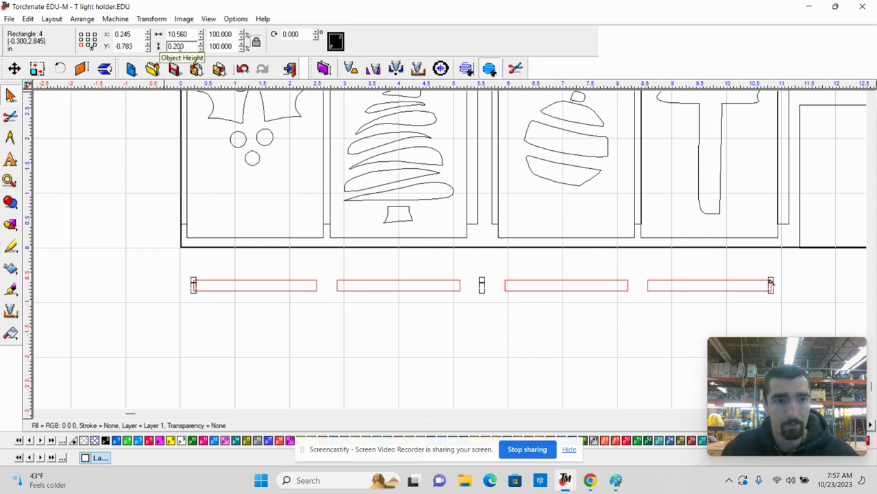
double_click(136, 46)
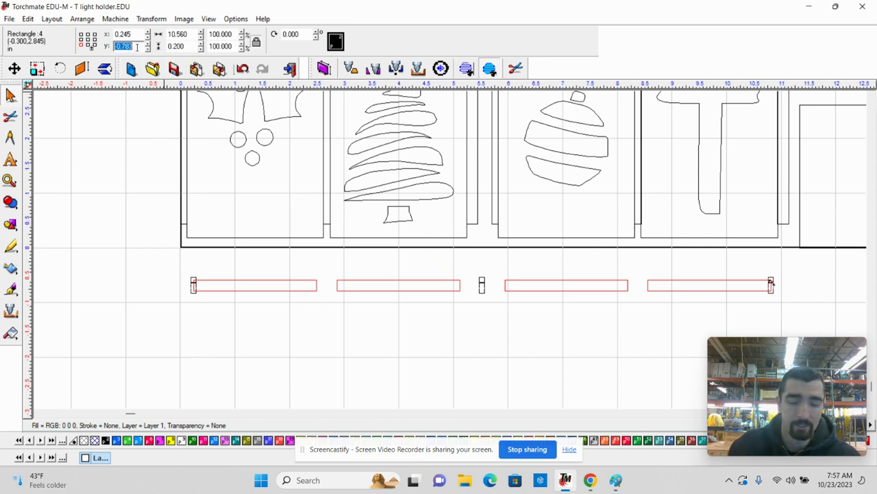
text(0)
key(Return)
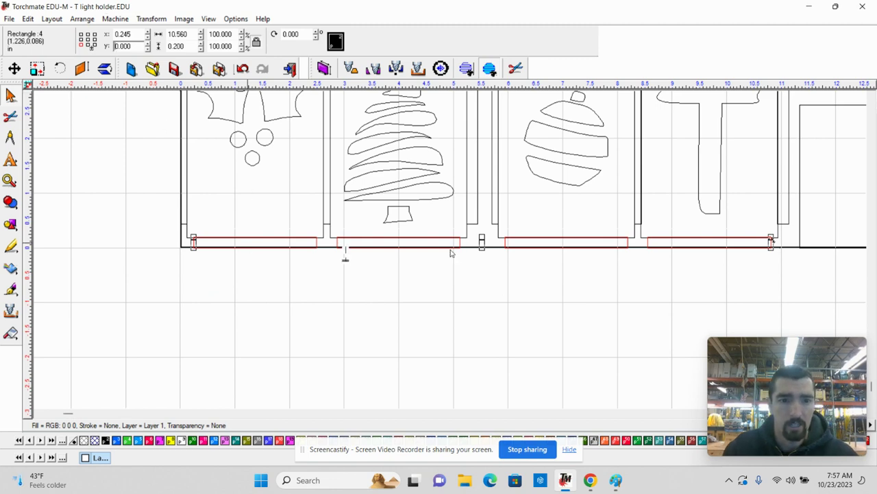
scroll(249, 242, up, 1)
scroll(449, 248, up, 2)
scroll(448, 249, down, 2)
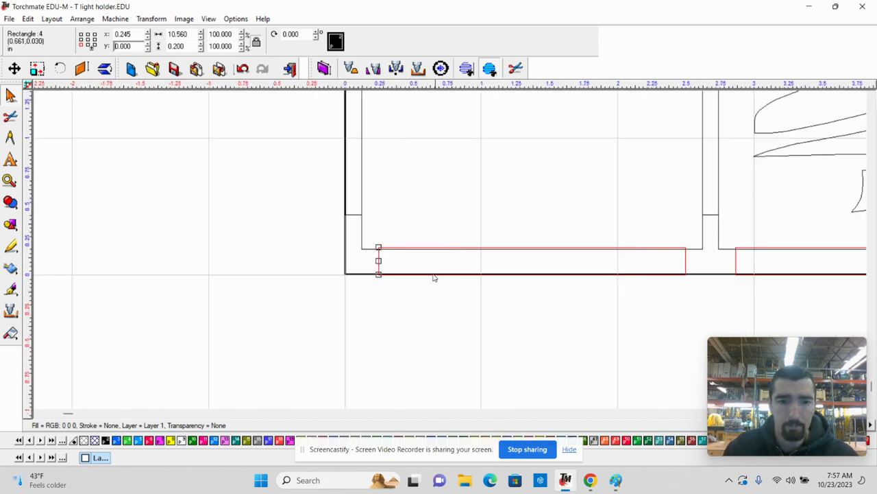
scroll(380, 248, down, 2)
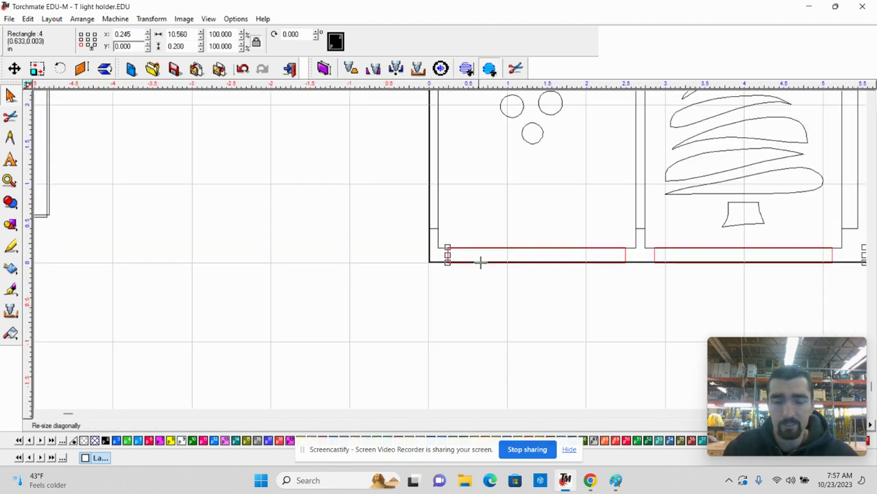
scroll(449, 254, down, 2)
scroll(448, 261, up, 2)
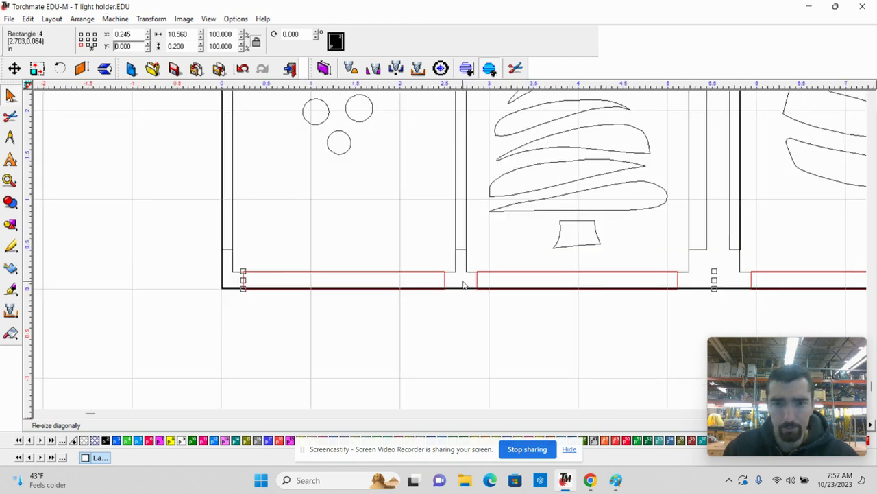
Check the holly panel's base strip against the panel outline
click(472, 279)
click(445, 280)
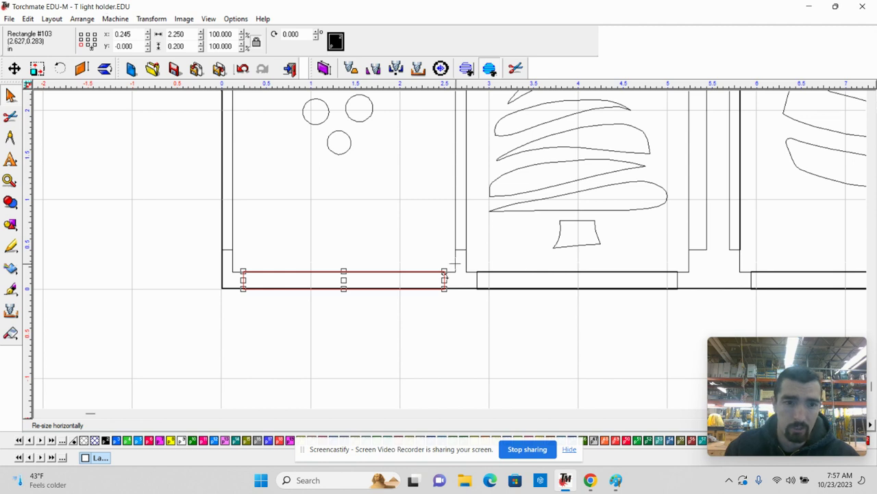
click(455, 262)
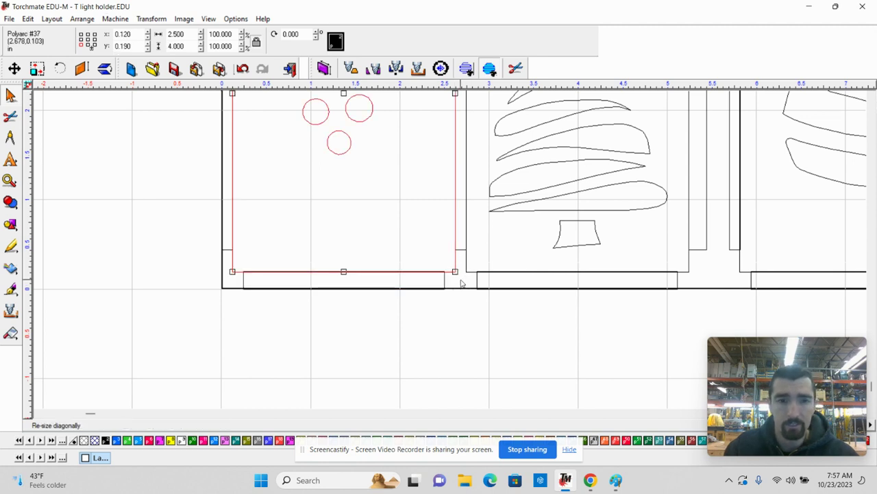
click(462, 278)
click(446, 279)
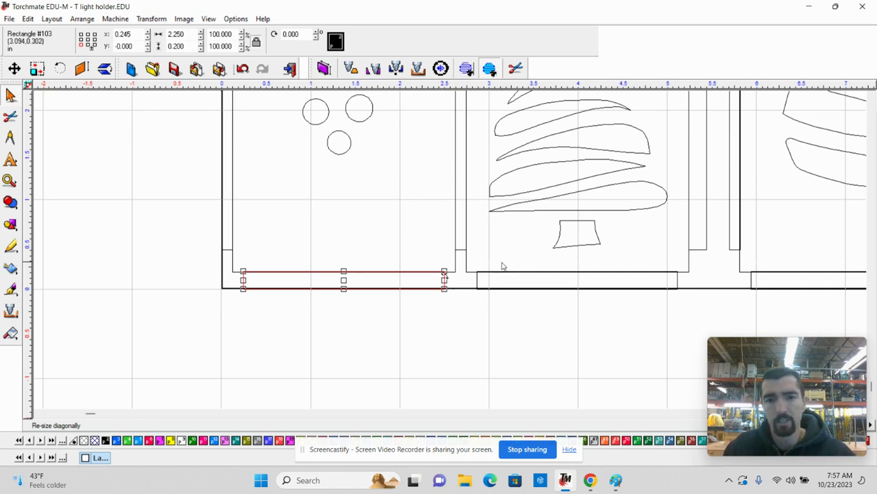
Move a copy of the full panel row to the lower left, then select the four cutout panels
scroll(734, 308, down, 3)
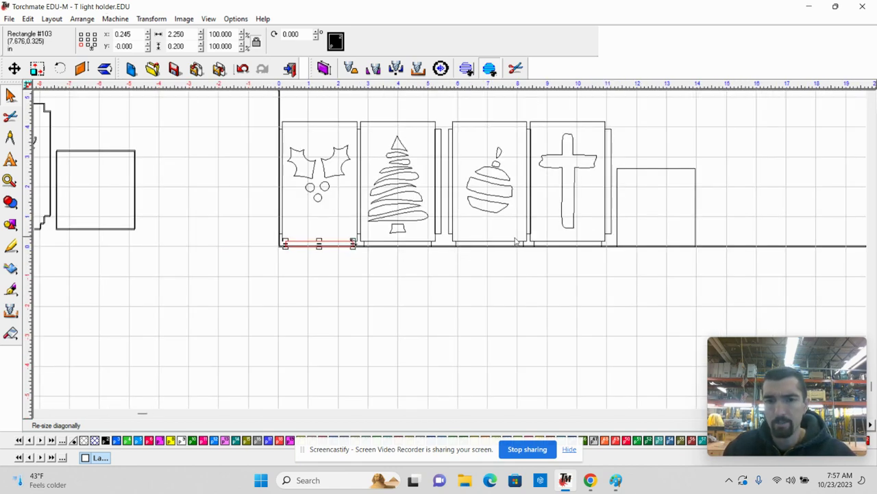
scroll(574, 295, down, 2)
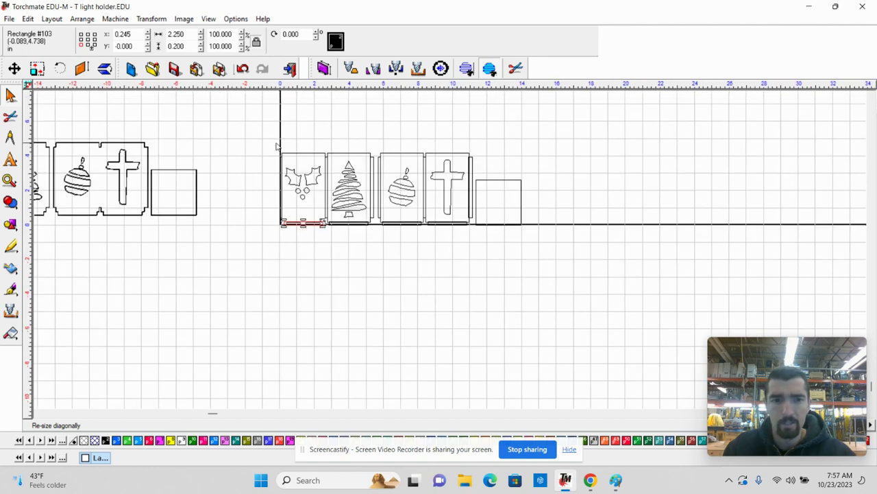
drag(254, 141, 617, 265)
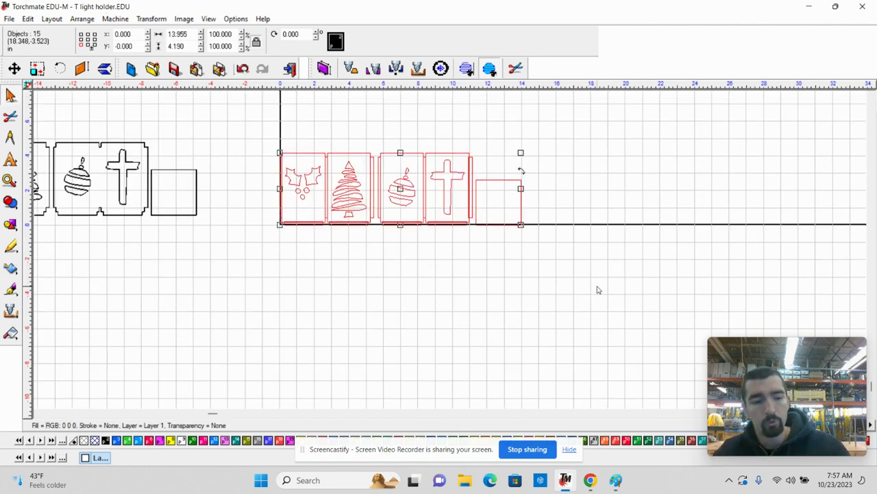
key(m)
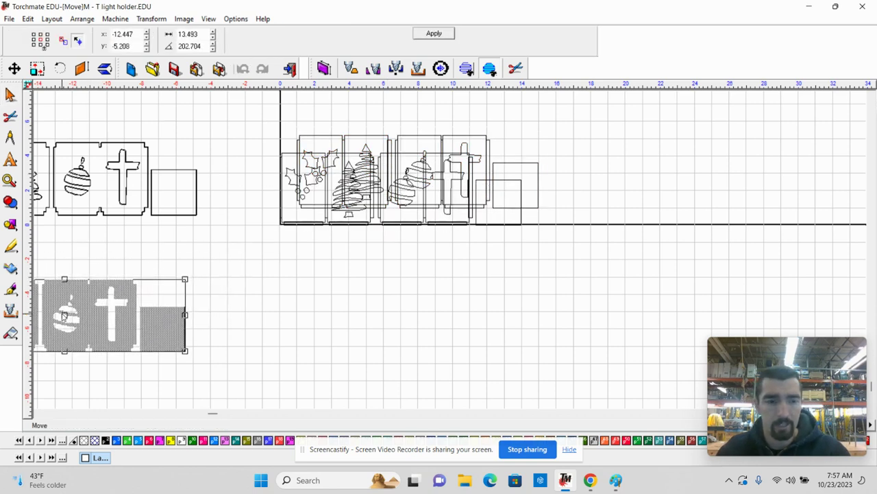
click(62, 299)
click(333, 302)
drag(239, 138, 477, 261)
Weld the selected panels into joined outlines
click(10, 202)
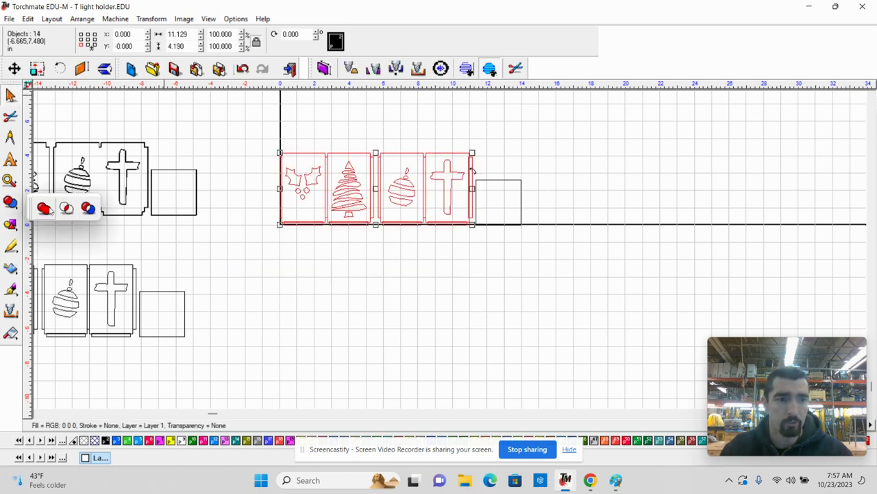
click(49, 207)
click(391, 260)
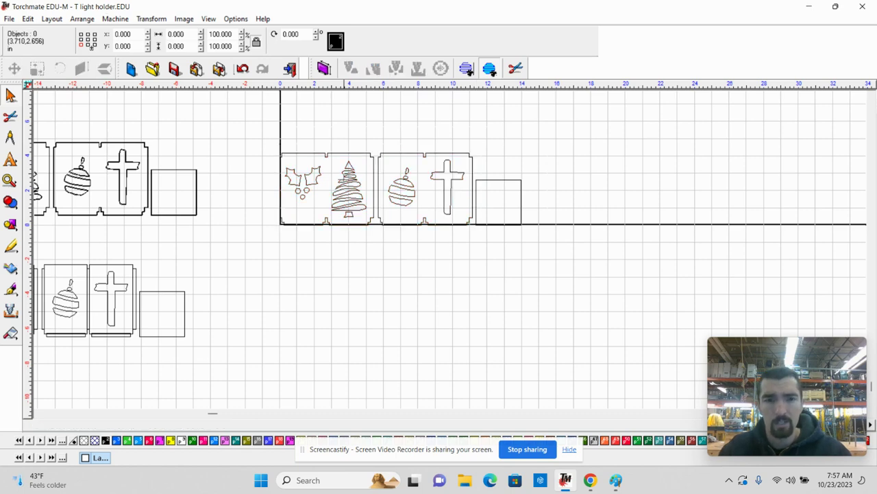
Reposition the welded holly-tree and ornament-cross panels side by side
scroll(392, 260, up, 2)
click(421, 211)
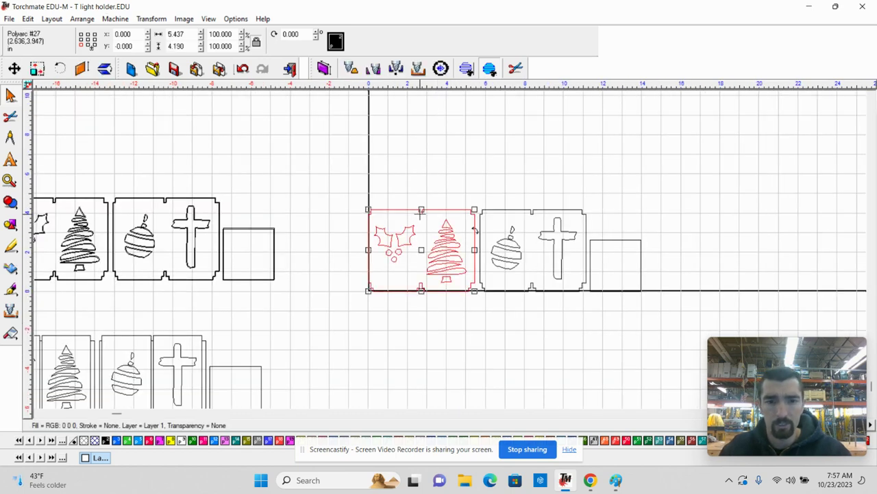
drag(420, 249, 414, 356)
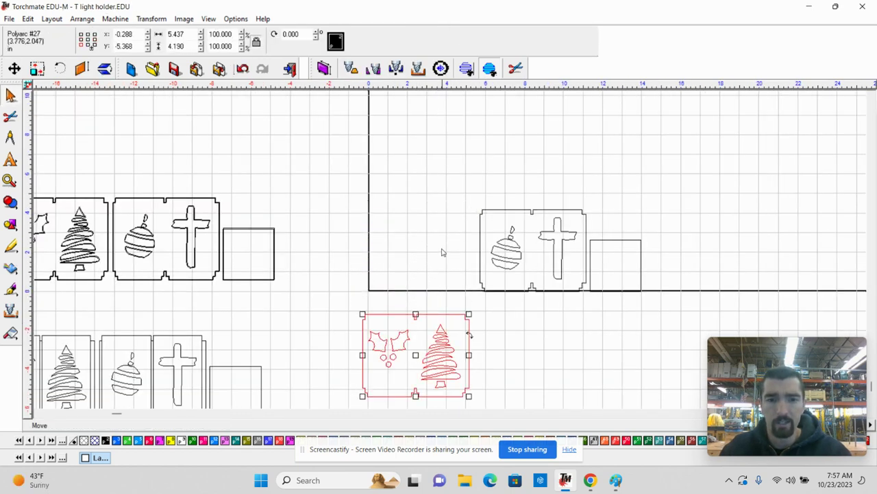
scroll(449, 255, down, 5)
scroll(450, 227, up, 3)
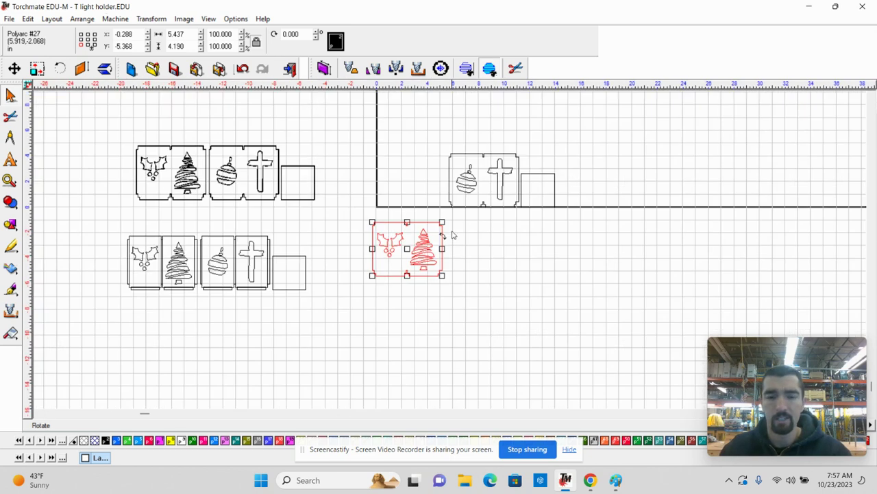
click(466, 190)
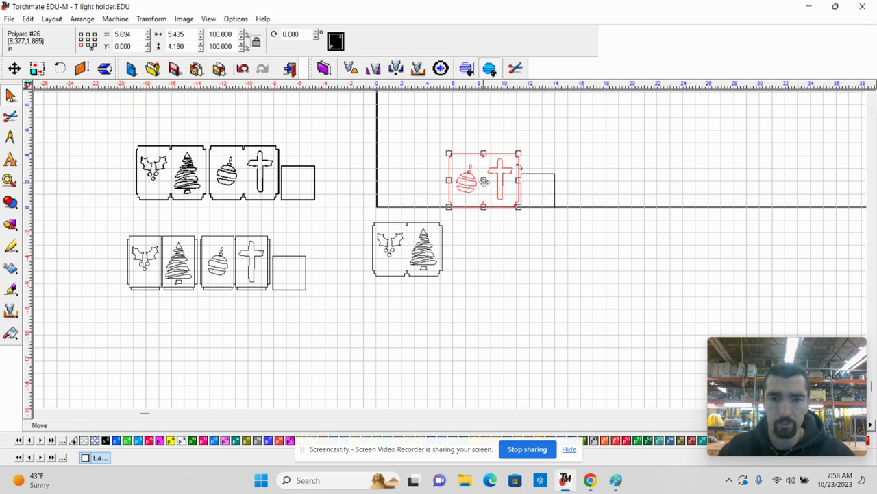
drag(484, 181, 487, 253)
click(478, 181)
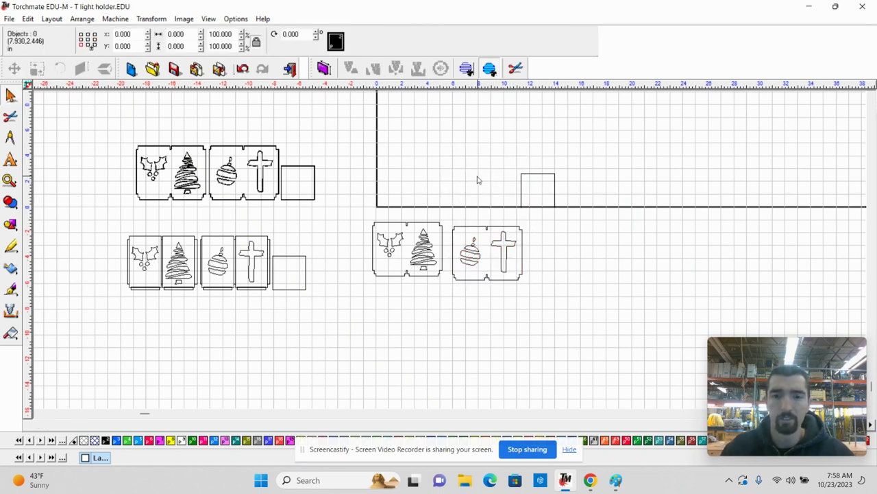
drag(450, 222, 576, 308)
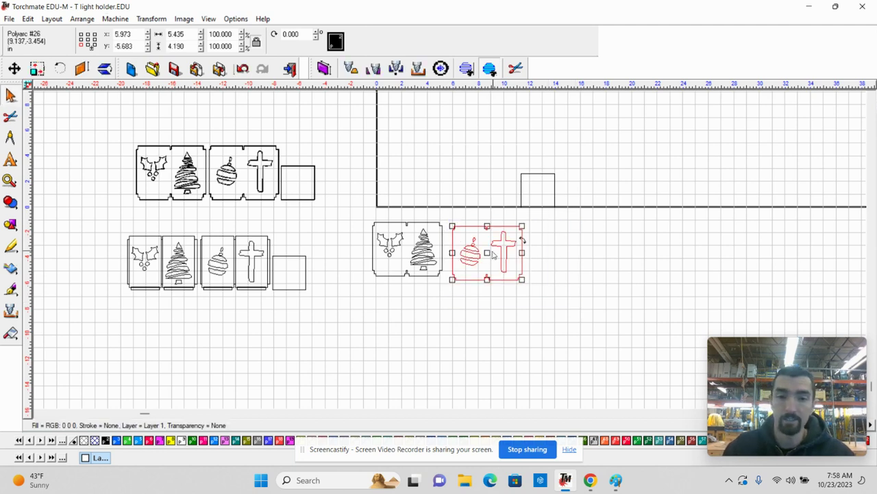
mouse_move(487, 252)
mouse_down()
mouse_move(497, 323)
mouse_move(491, 246)
mouse_up()
click(573, 264)
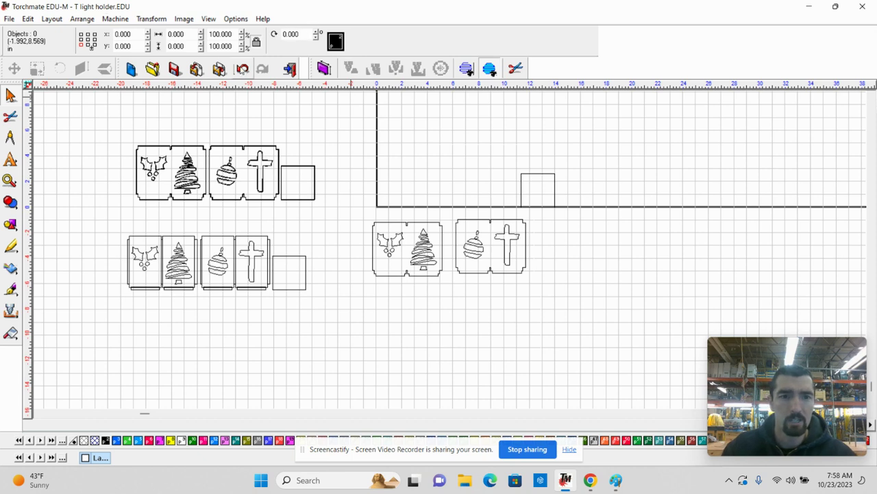
Undo four stray panel moves and select the whole row of panels and square
click(242, 69)
click(243, 69)
click(243, 69)
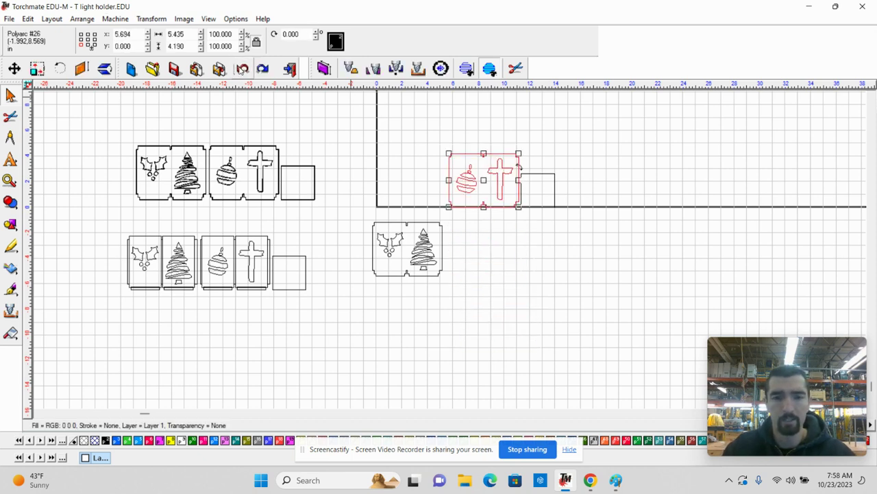
click(243, 68)
click(427, 277)
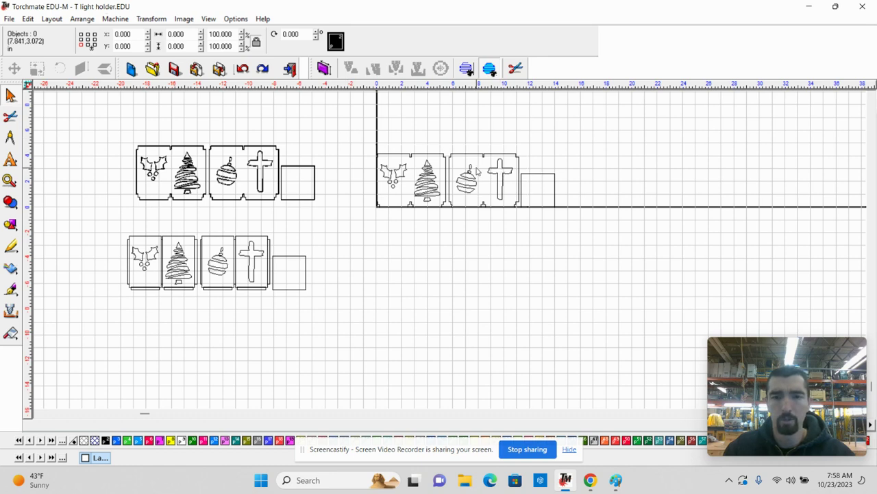
scroll(383, 226, down, 3)
scroll(401, 261, up, 5)
drag(194, 190, 696, 389)
Create an online plasma tool path at 100 in/min for the panel outlines
click(115, 18)
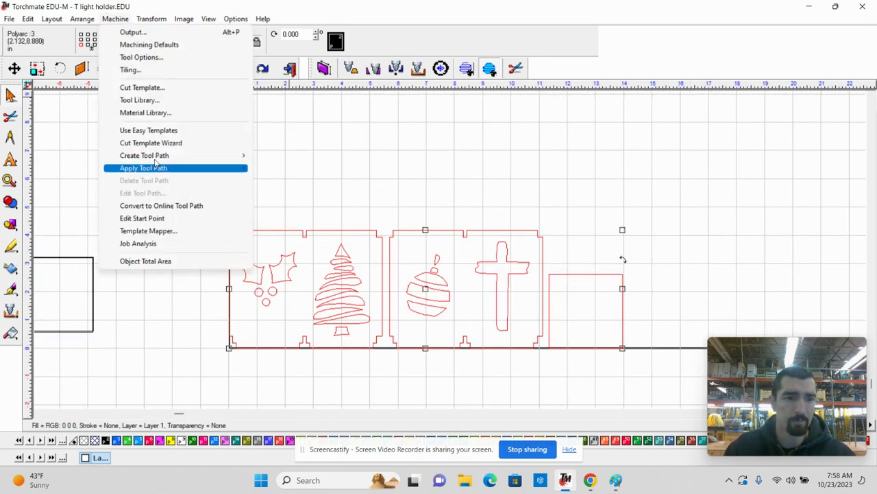
mouse_move(156, 159)
click(273, 158)
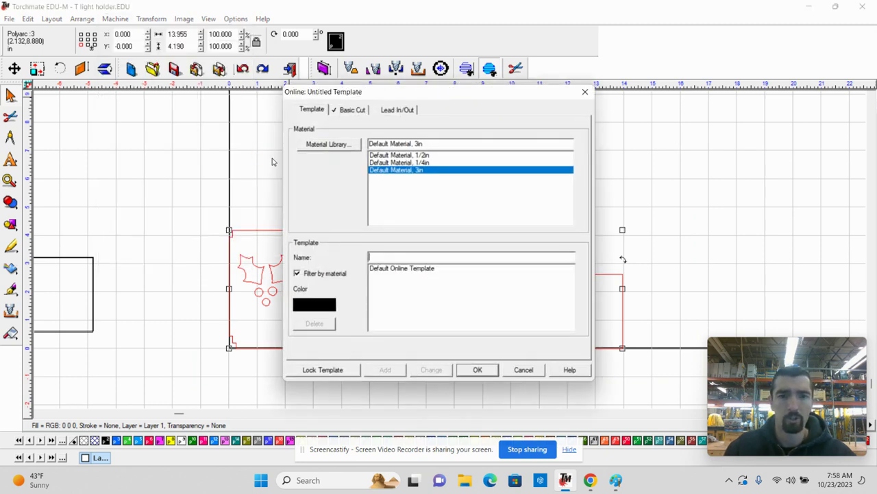
click(351, 110)
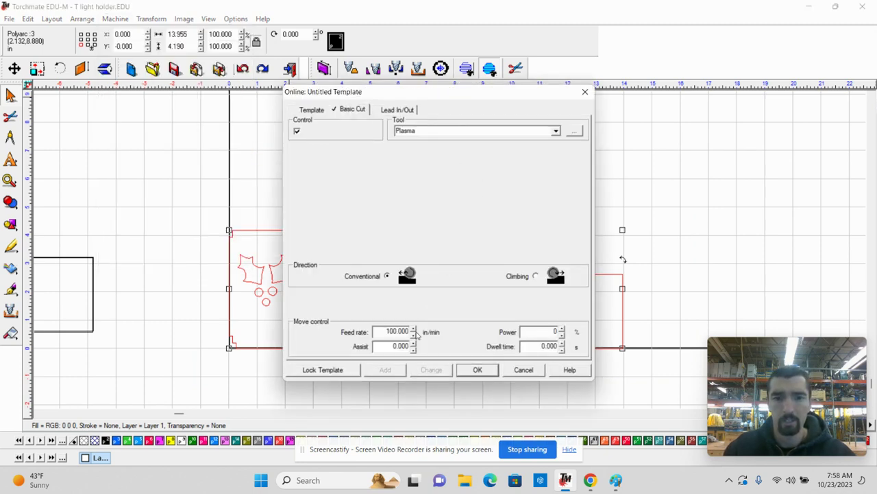
double_click(397, 333)
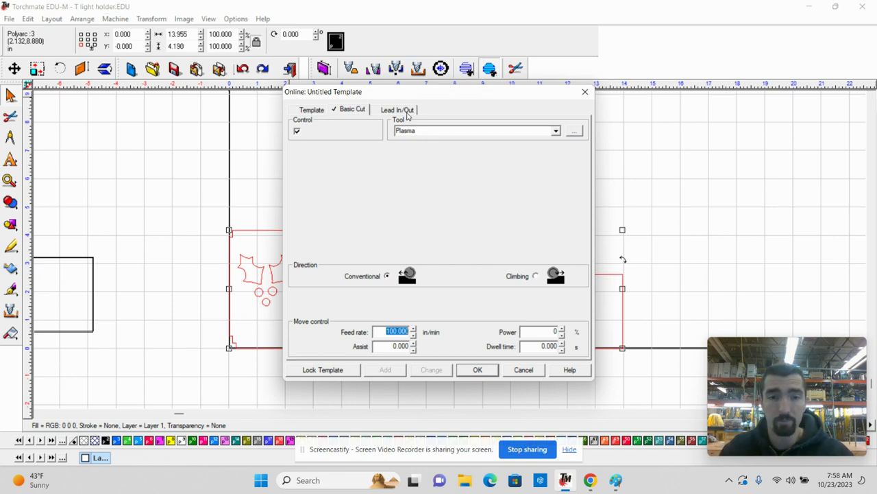
click(397, 110)
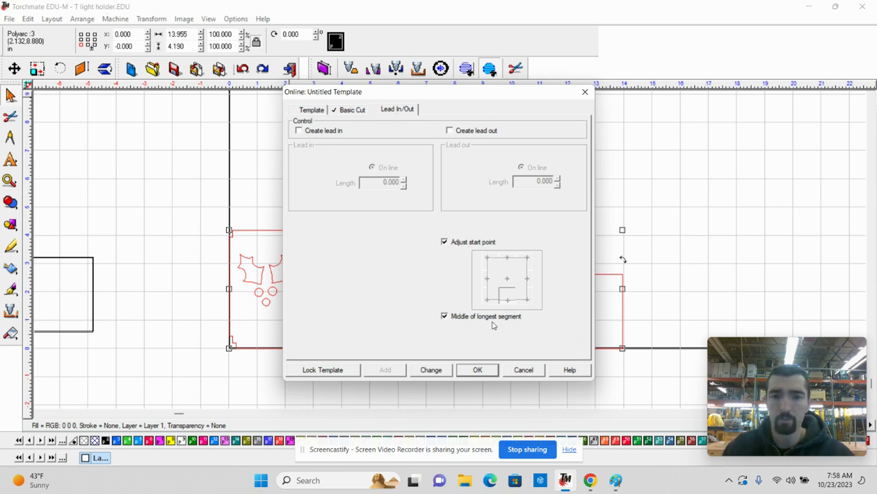
click(478, 369)
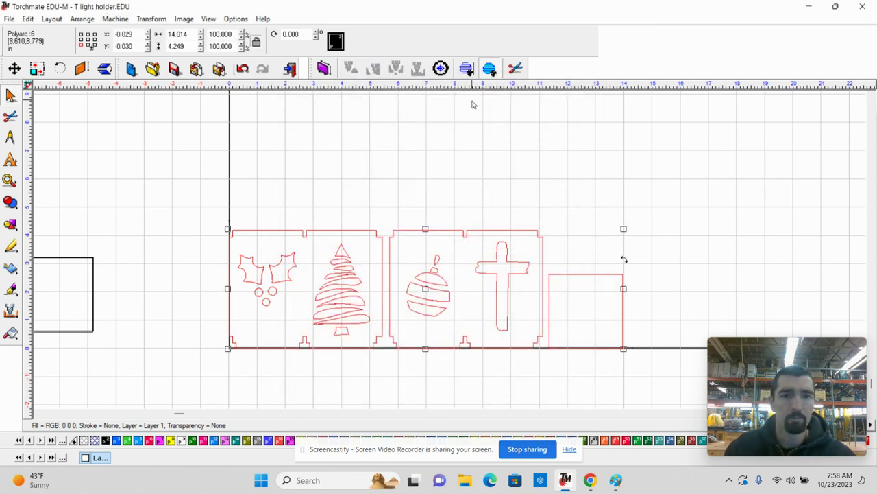
Place the tool-pathed design at X 0, Y 0
click(468, 69)
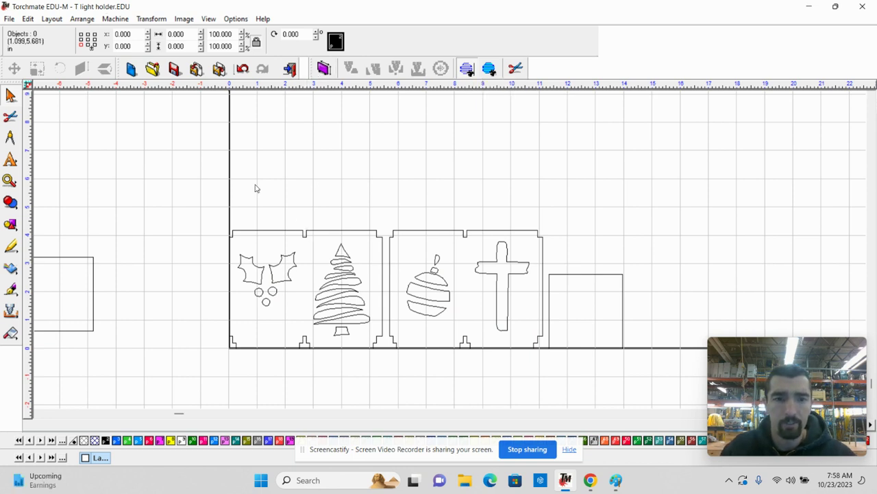
drag(184, 180, 672, 377)
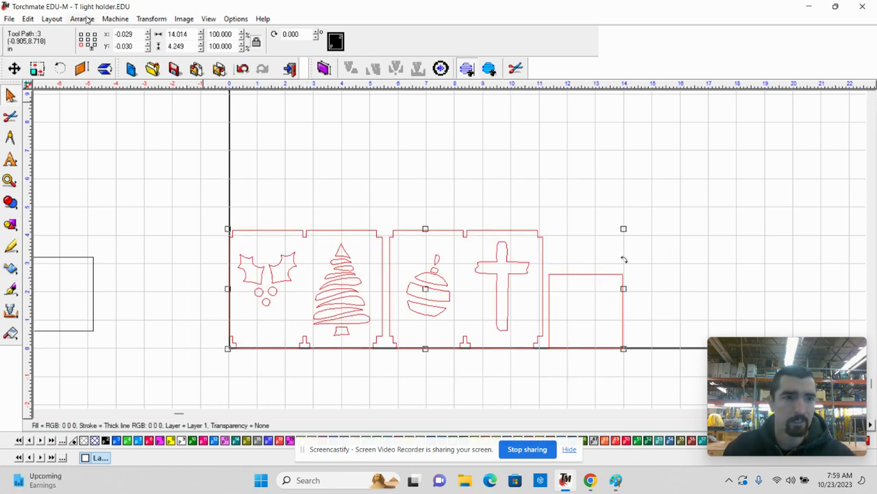
double_click(127, 34)
text(0)
key(Return)
double_click(127, 46)
text(0)
key(Return)
Bring up the Machine > Output cut preview and choose Cut Now to write a cut file
click(110, 19)
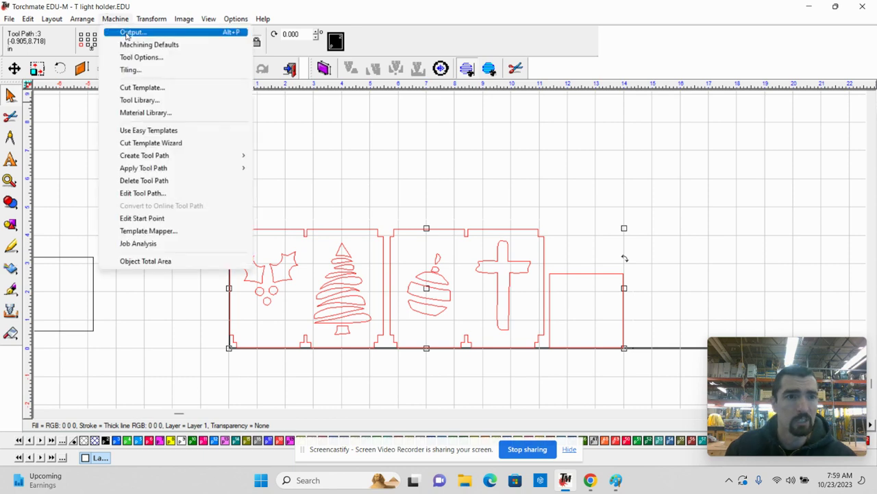
click(130, 33)
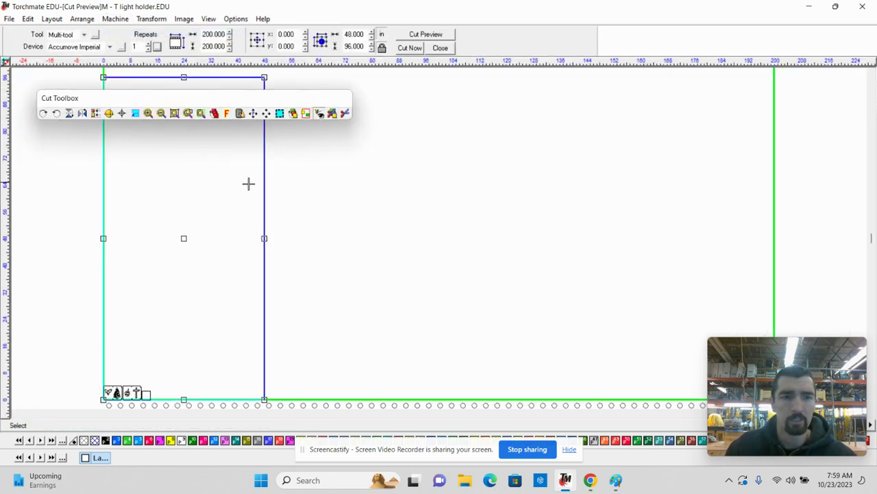
click(410, 50)
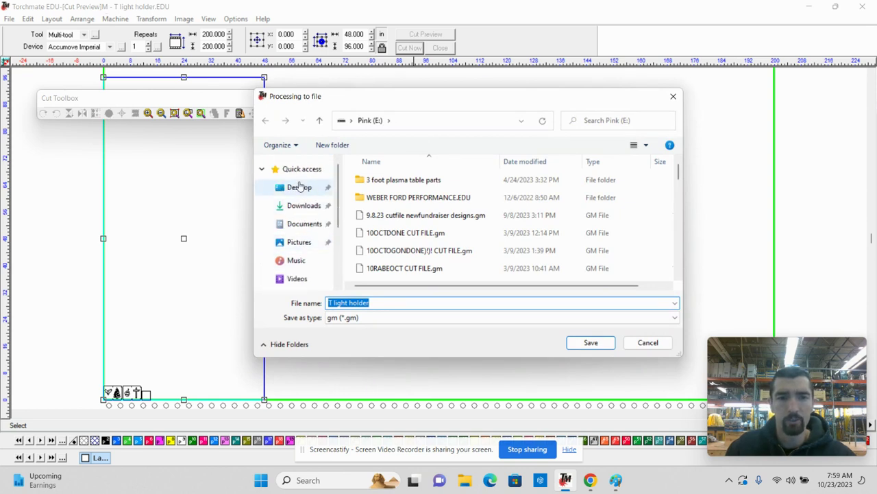
Save the .gm cut file to the Pink (E:) drive with an extended file name
click(299, 189)
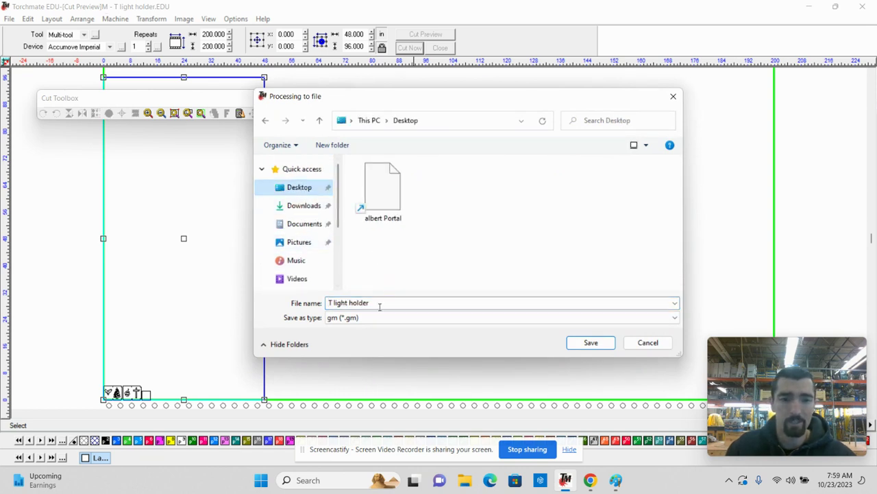
scroll(302, 259, down, 3)
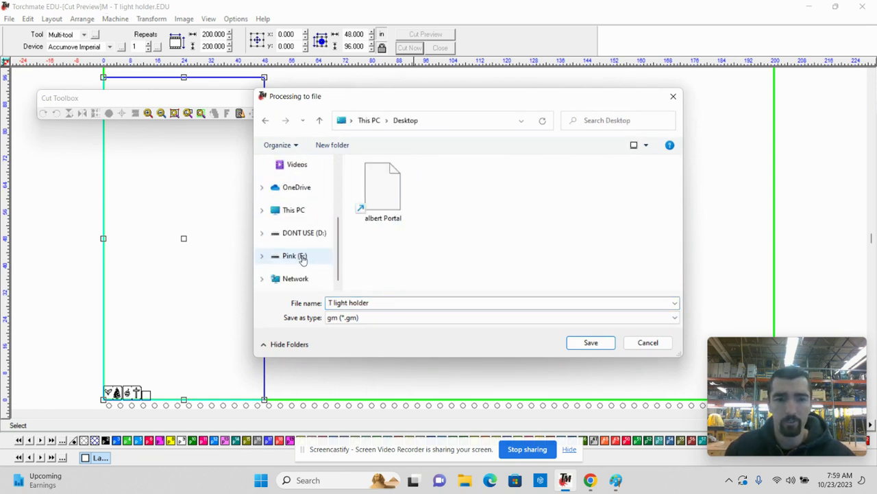
click(303, 255)
click(387, 303)
double_click(387, 304)
click(387, 304)
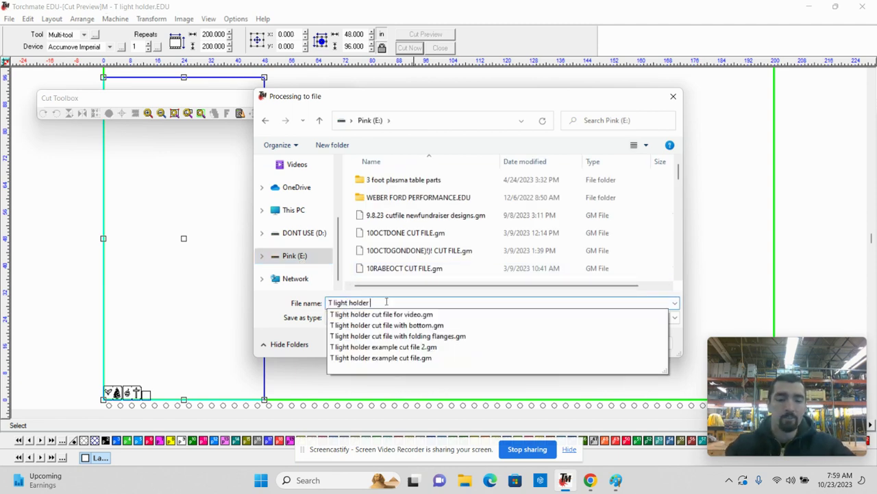
text(Karl Rabe Cut File)
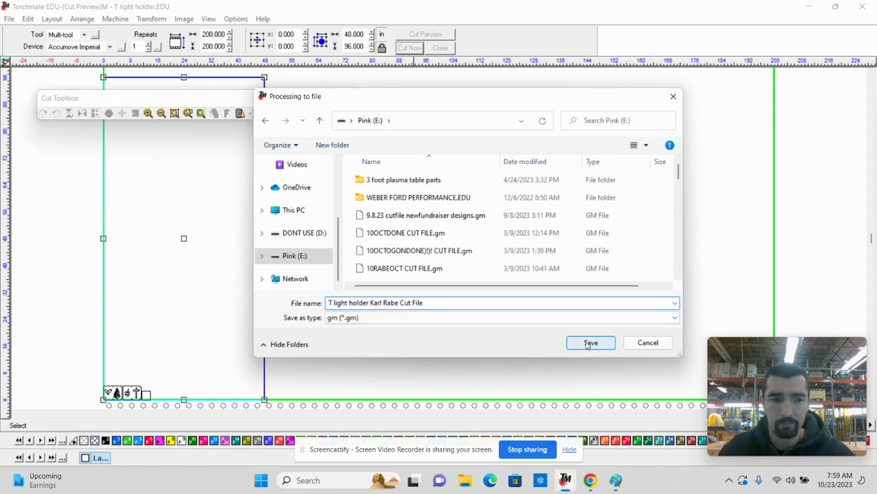
click(588, 342)
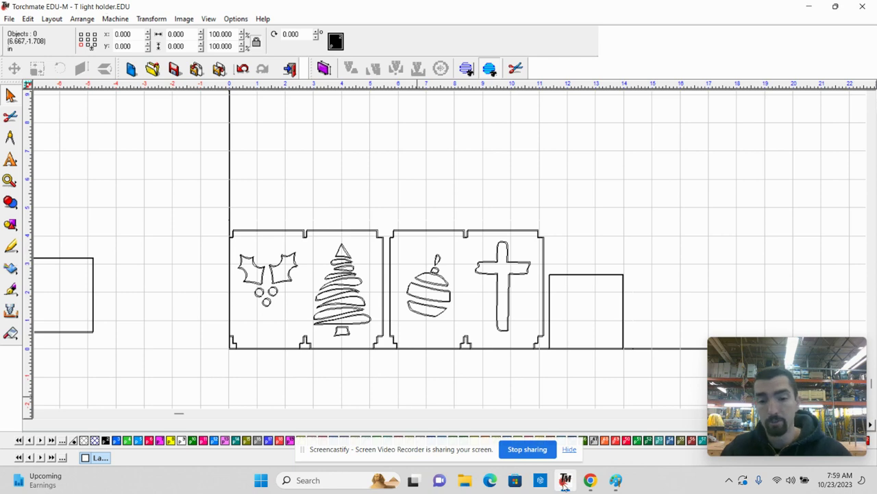
mouse_move(564, 484)
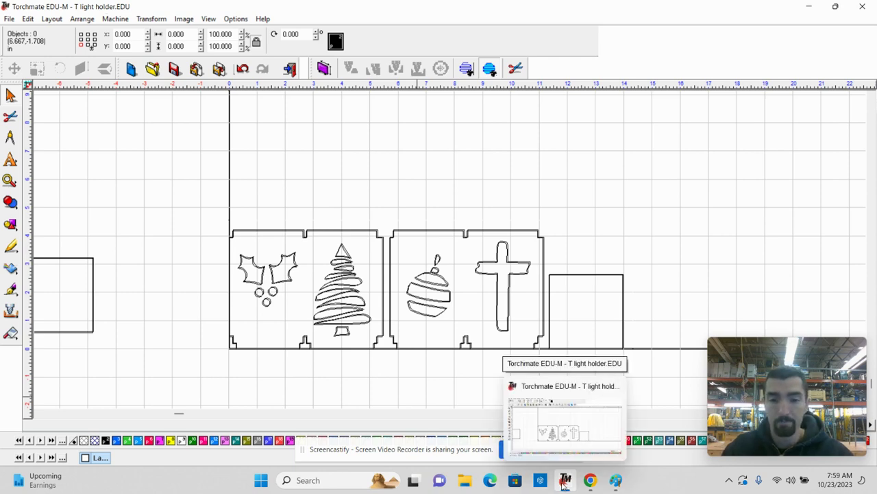